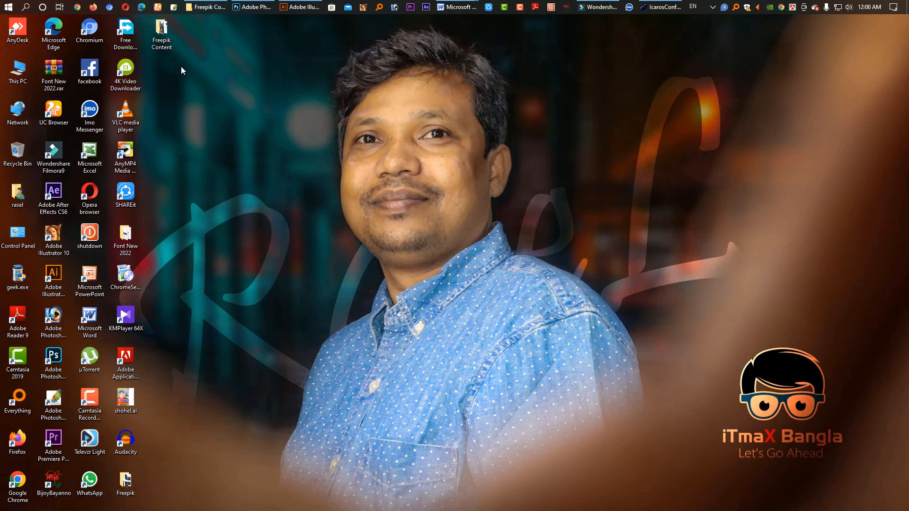
Step: Open the Freepik Content folder on the desktop and preview its Illustrator demo, text file and stock photo
double_click(162, 32)
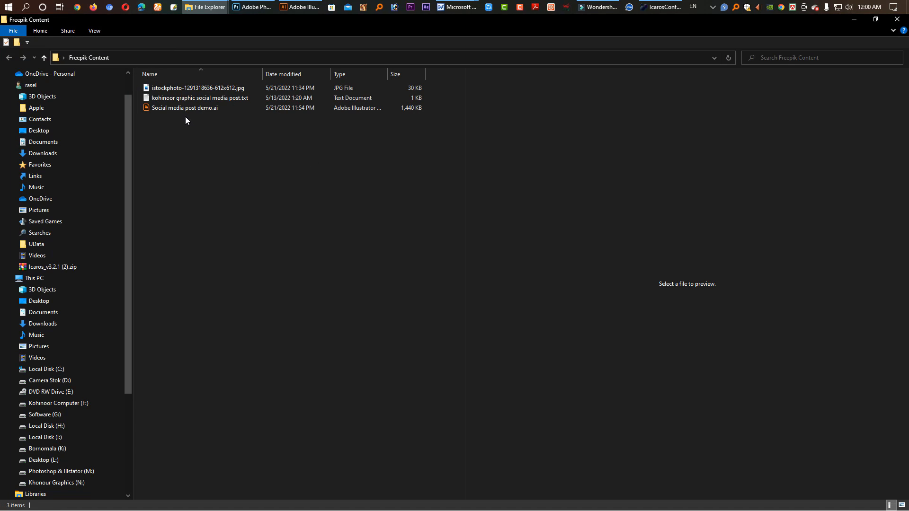
left_click(184, 108)
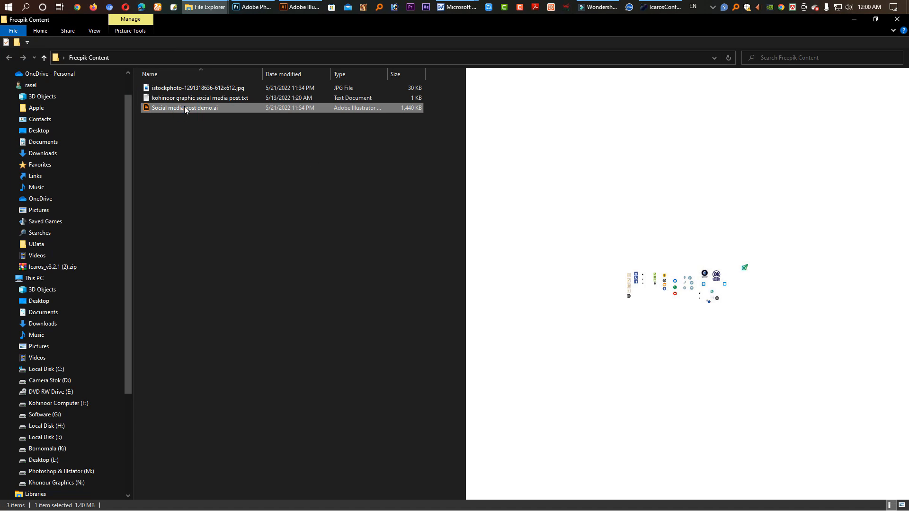
left_click(189, 99)
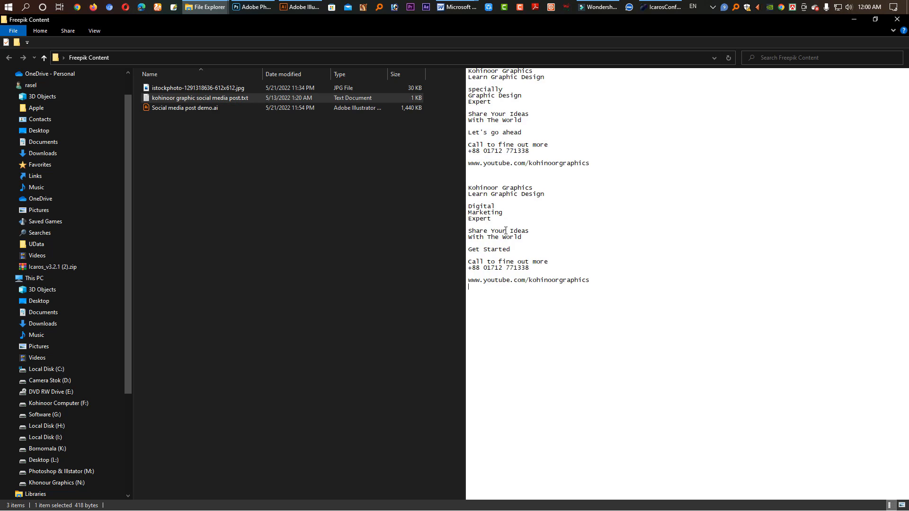
left_click(197, 89)
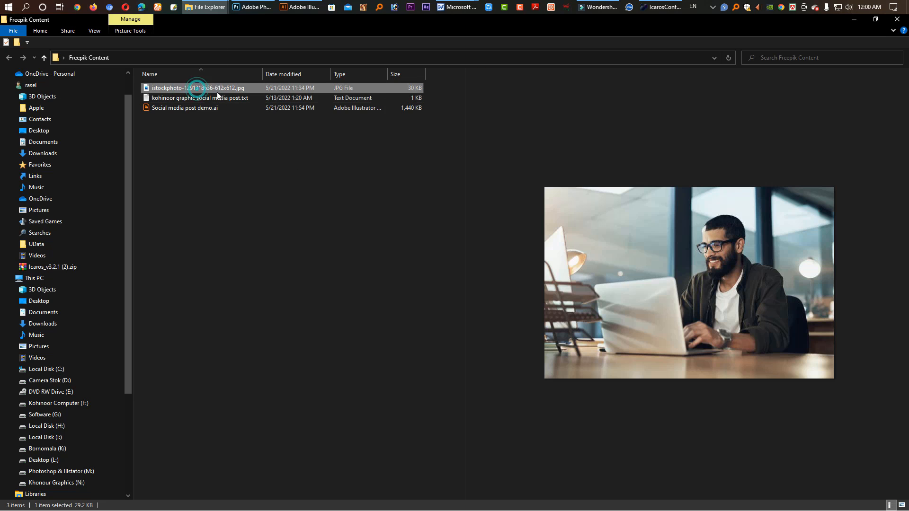
left_click(175, 109)
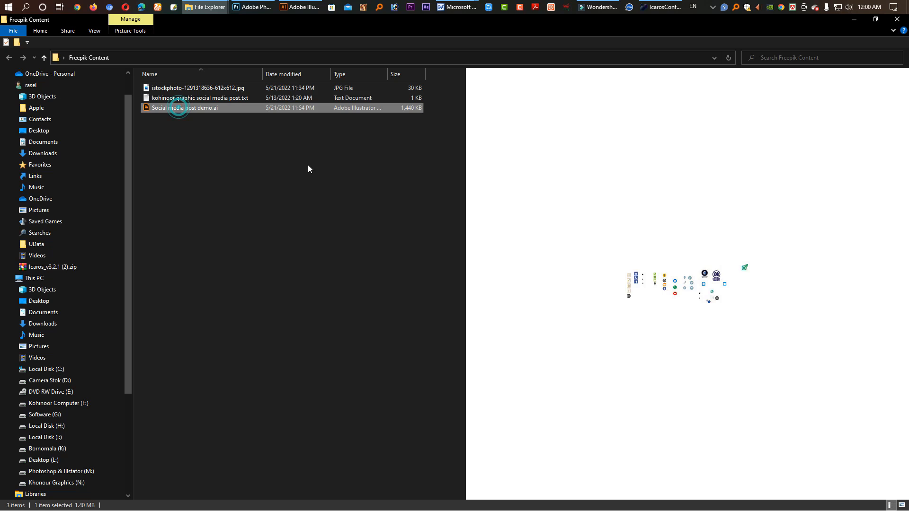
left_click(286, 204)
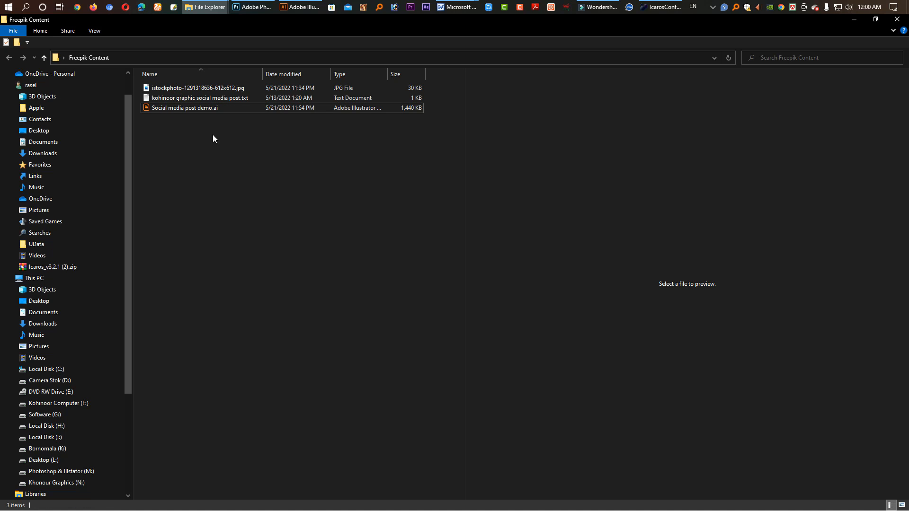
Step: Switch to Illustrator and set up a new Web document 2000 px wide and 2000 px high
left_click(310, 8)
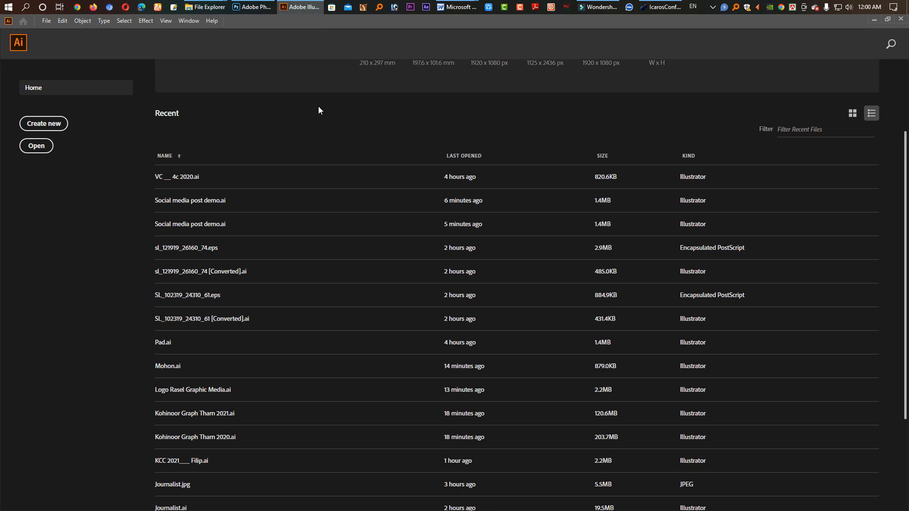
left_click(62, 126)
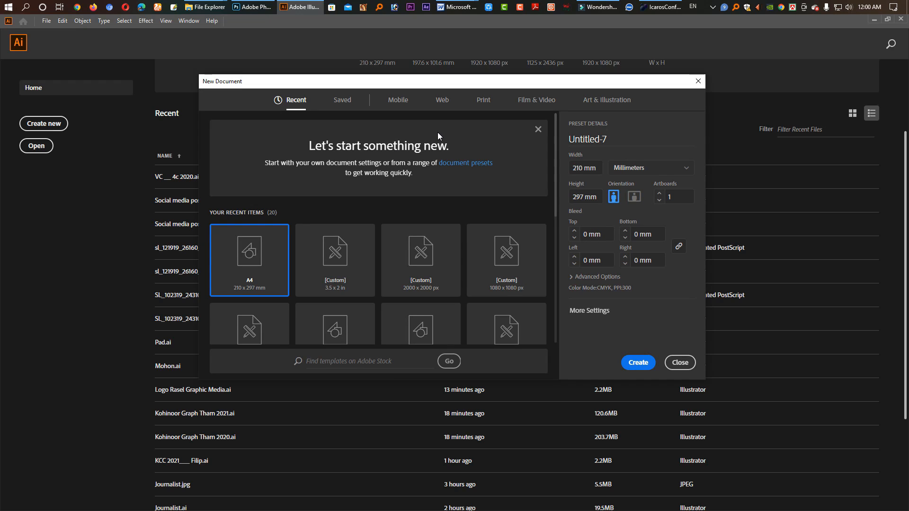
left_click(448, 108)
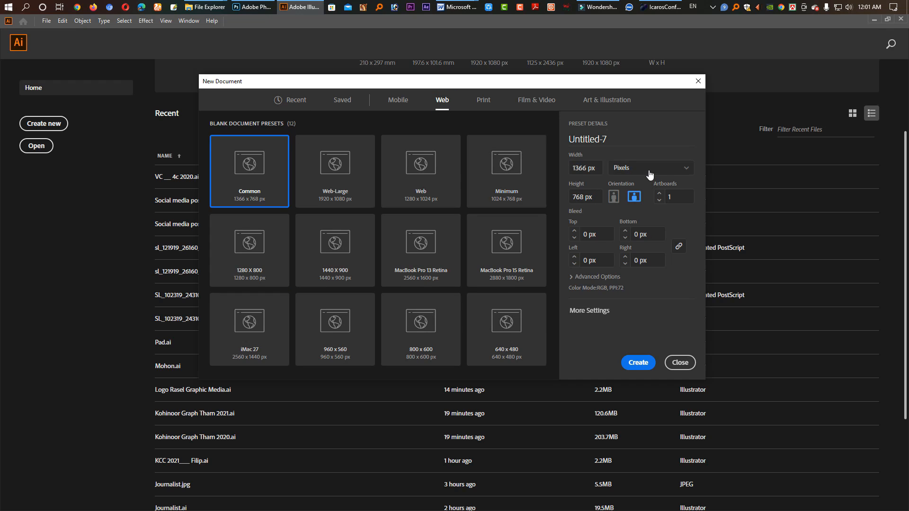
left_click(600, 170)
type("20")
key("Tab")
type("2000")
key("Tab")
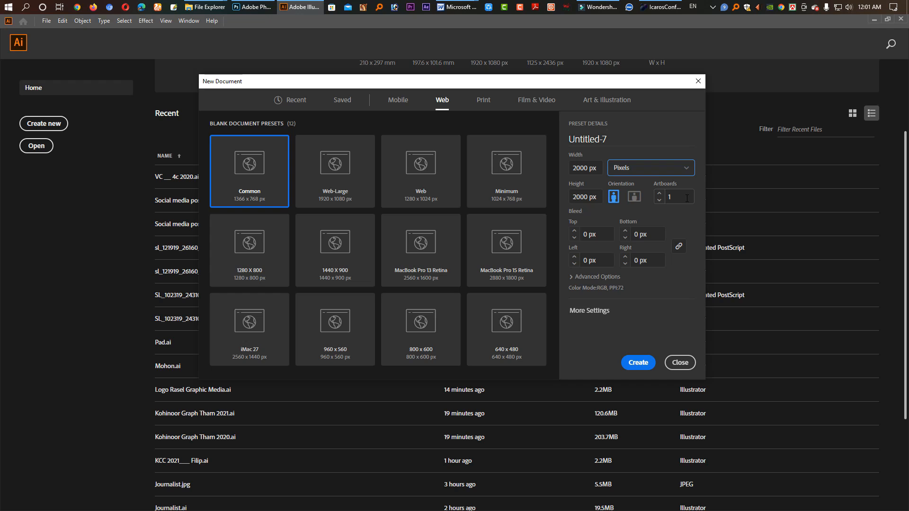
Step: Set the bleed to 0.25 px on all sides and raster effects to High (300 ppi), and create the document
left_click(585, 234)
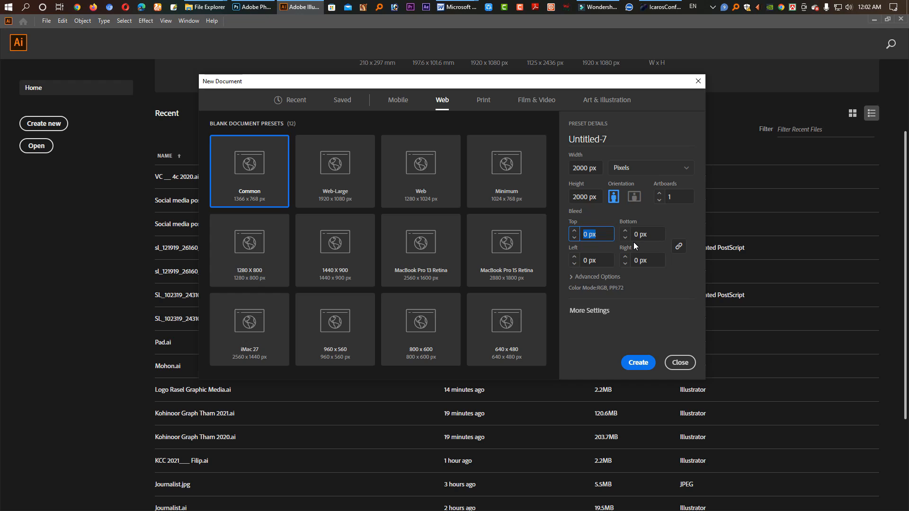
key("Left")
key("Right")
type(".25")
left_click(596, 276)
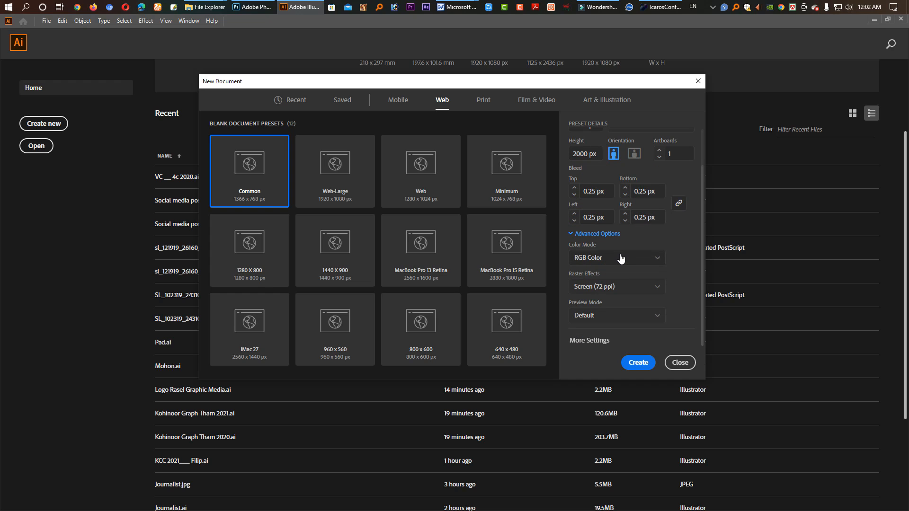
left_click(615, 287)
left_click(615, 303)
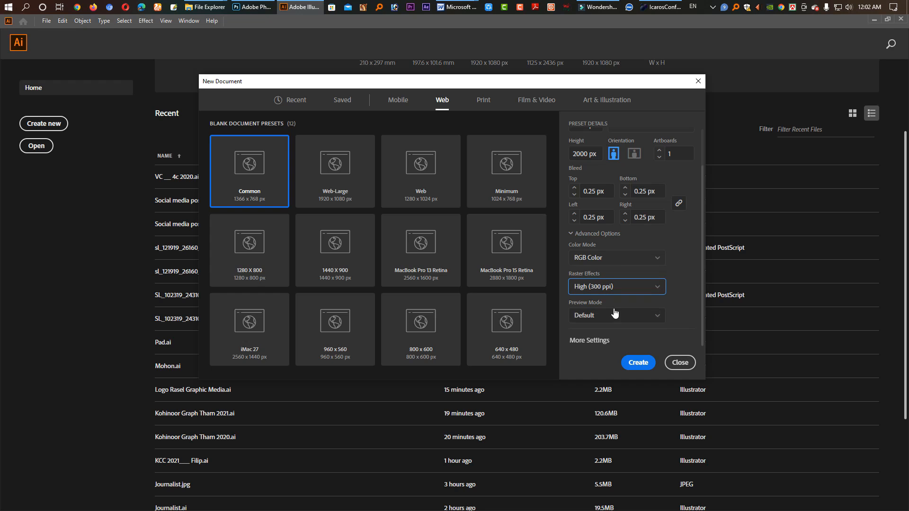
left_click(641, 362)
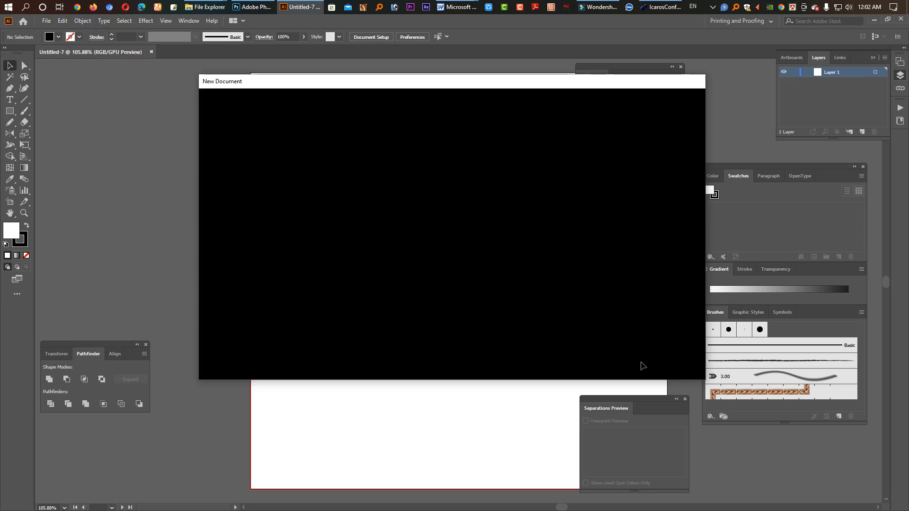
key("Tab")
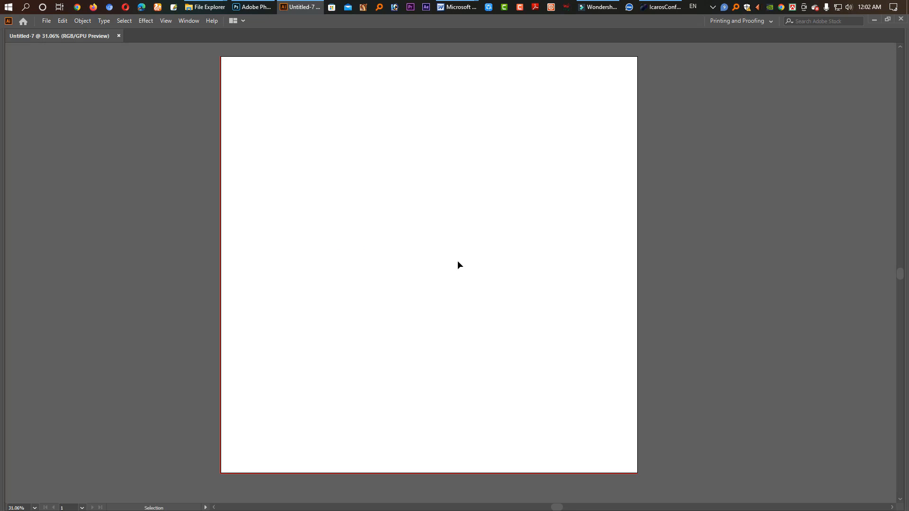
key("space")
left_click_drag(545, 143, 535, 224)
key("ctrl+space")
left_click_drag(217, 135, 595, 278)
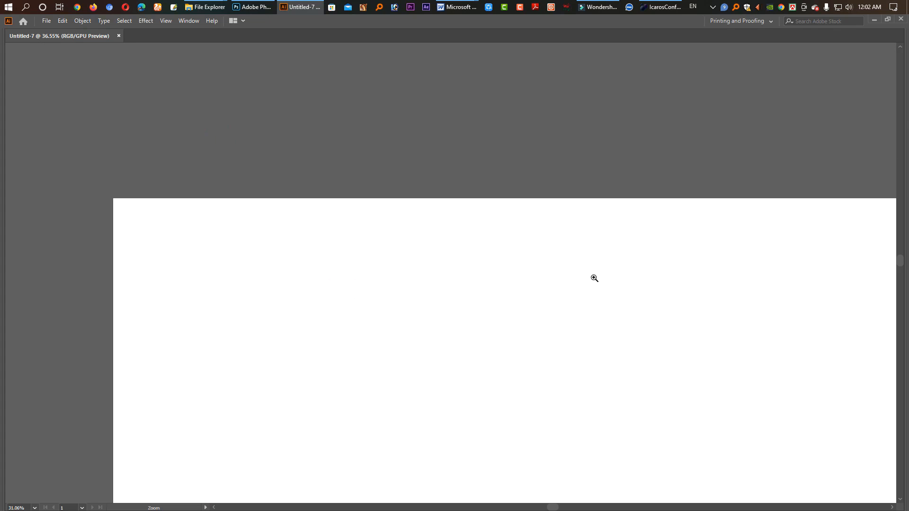
left_click_drag(523, 345, 423, 303)
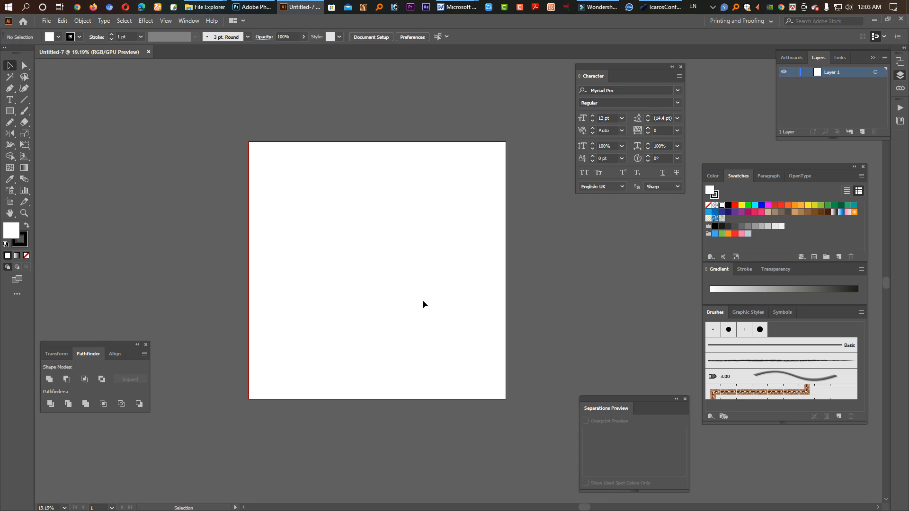
Step: Draw a 400 × 400 px rectangle starting near the centre of the artboard
left_click(9, 111)
left_click(376, 260)
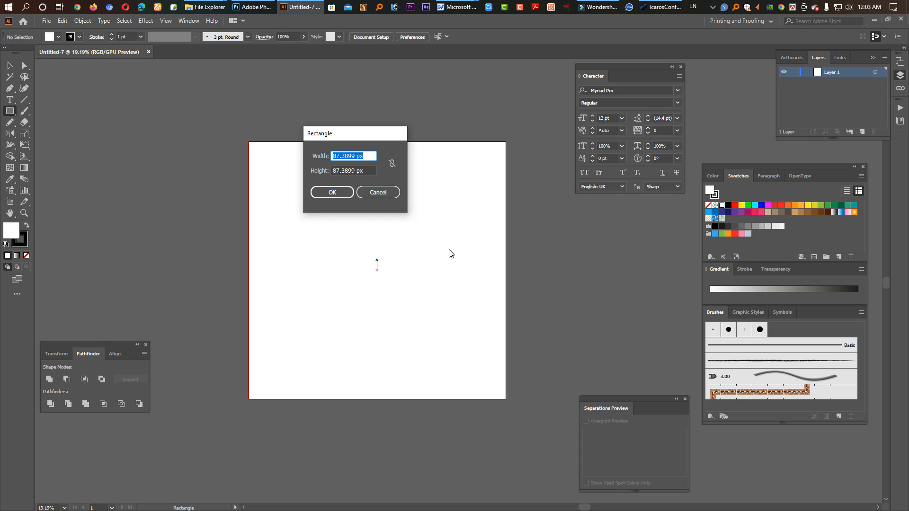
type("400")
key("Tab")
type("4")
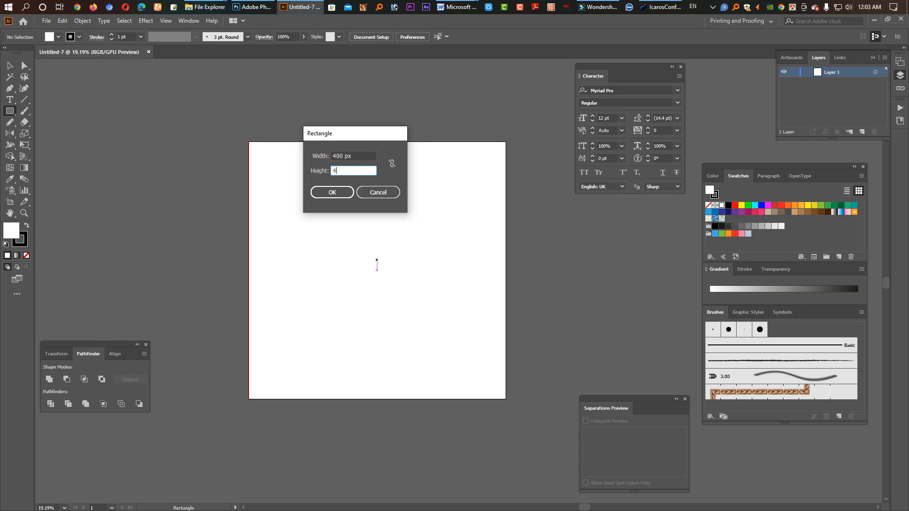
type("00")
key("Return")
key("v")
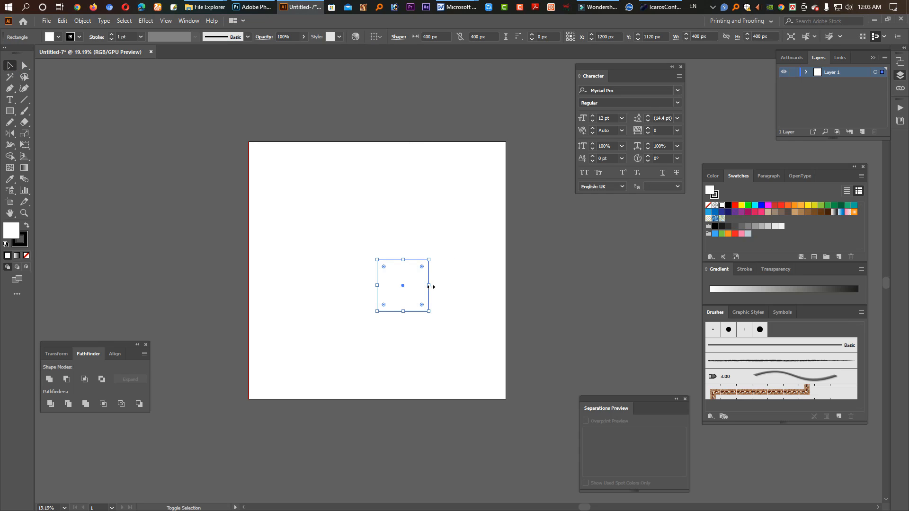
Step: Enlarge the square to 1000 × 1000 px, reaching the artboard's right edge, and shear it by 35°
left_click_drag(429, 286, 507, 293)
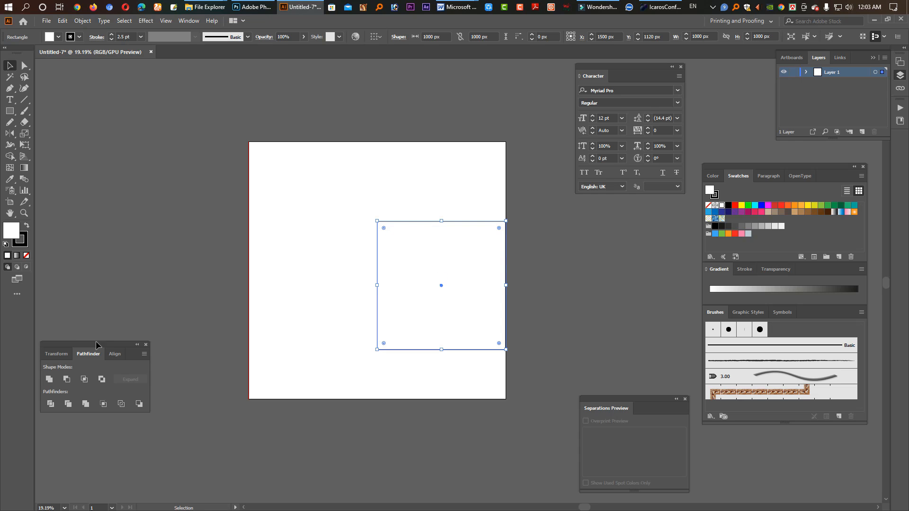
left_click(56, 354)
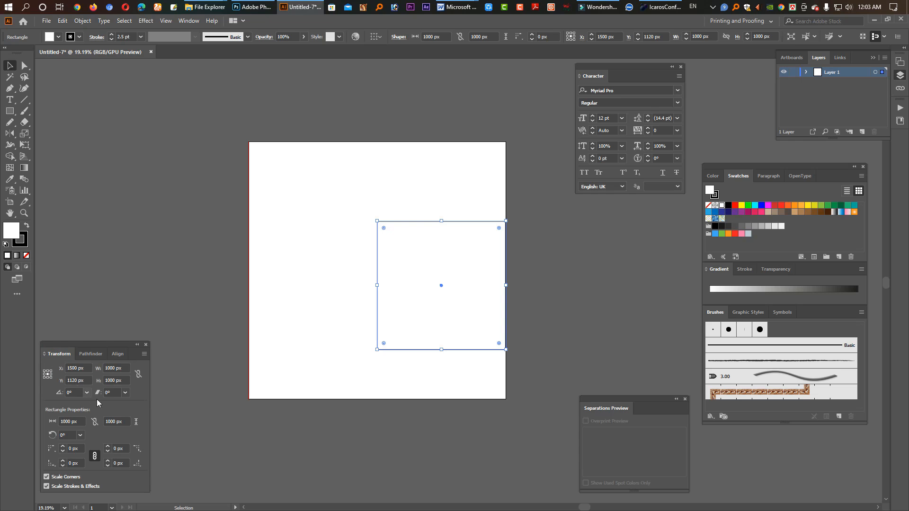
left_click(113, 393)
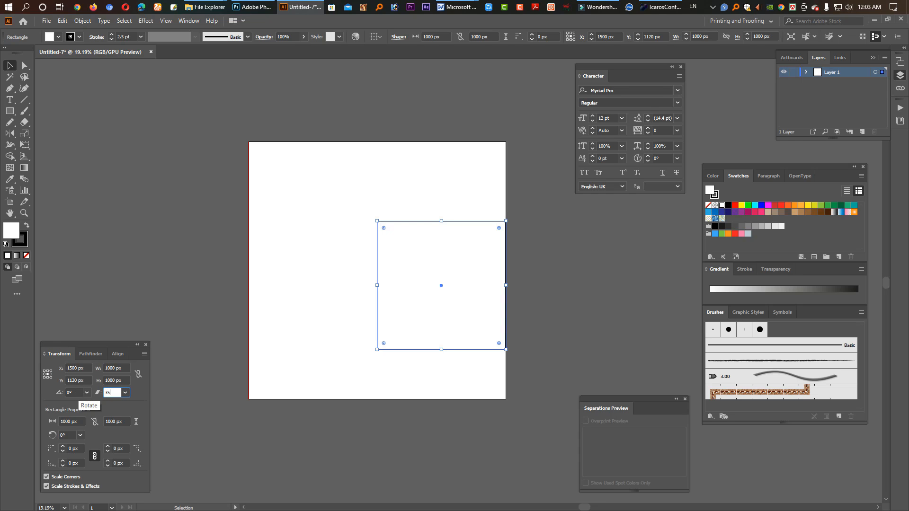
key("Return")
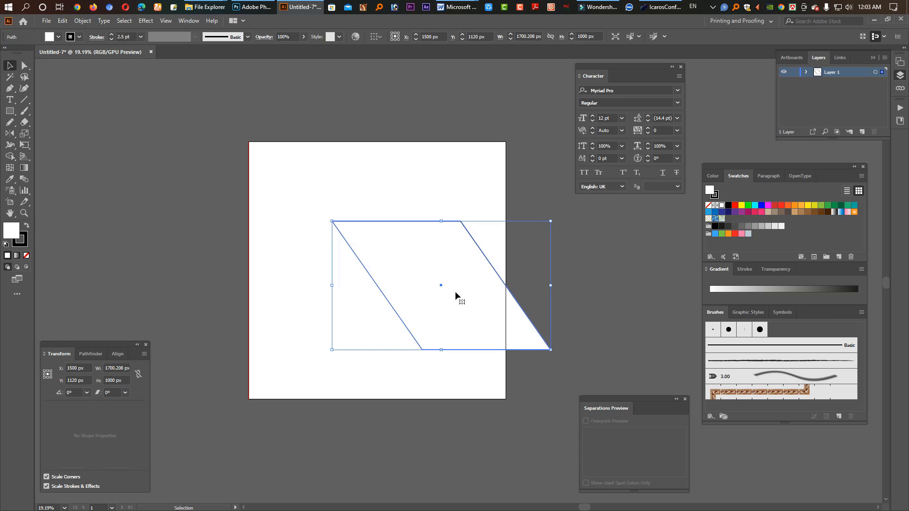
Step: Reshape the parallelogram by its edges to about 1986 × 837 px, extending past the artboard's right side, and nudge it into position
left_click(25, 66)
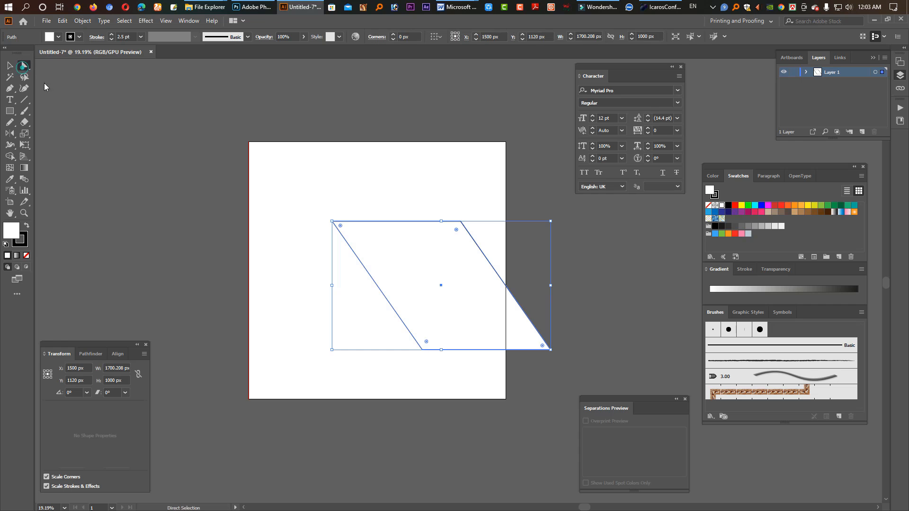
left_click(550, 274)
left_click_drag(495, 271, 548, 277)
left_click_drag(473, 291, 469, 329)
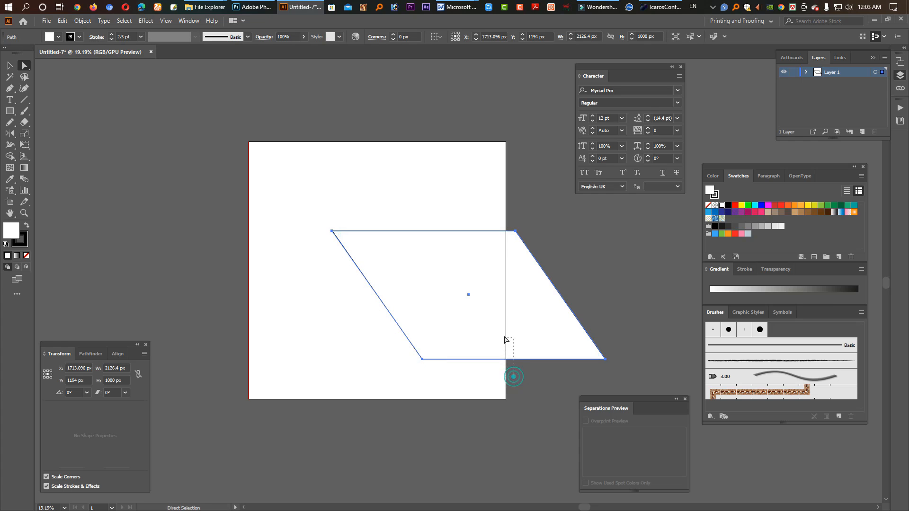
left_click(521, 360)
left_click_drag(521, 359, 496, 339)
left_click(406, 171)
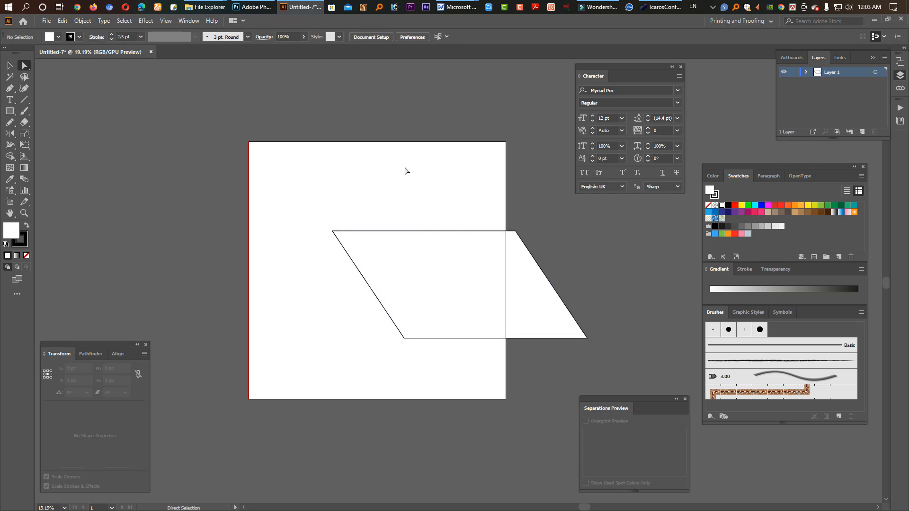
left_click_drag(442, 299, 443, 305)
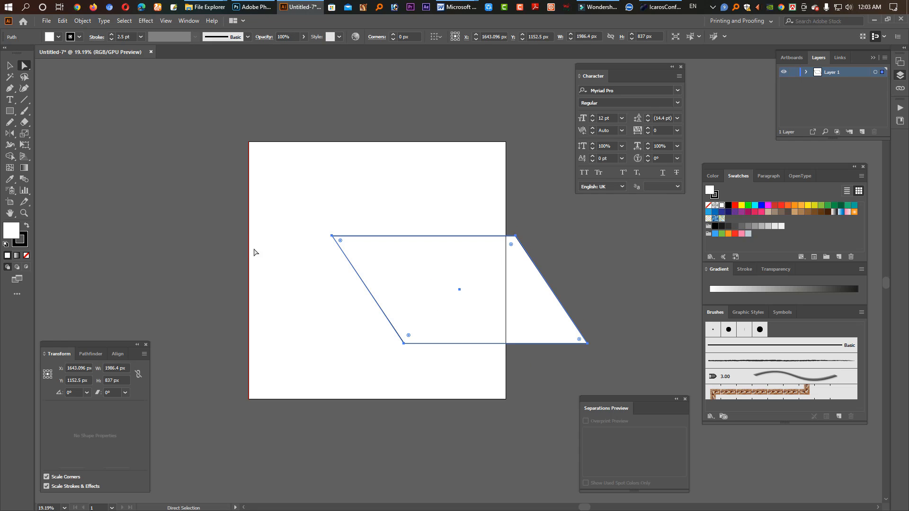
Step: Draw a square of about 308 px outside the artboard's left edge and duplicate it just below
left_click(9, 111)
mouse_move(131, 175)
left_mouse_down()
mouse_move(170, 215)
mouse_move(153, 252)
left_mouse_up()
key("v")
left_click(148, 209, "shift")
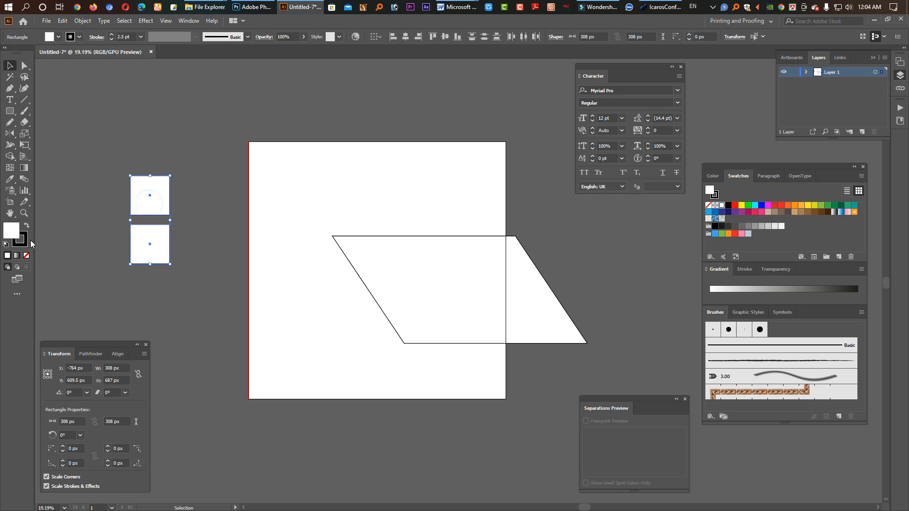
Step: Remove the stroke from both small squares
left_click(24, 247)
left_click(26, 256)
left_click(11, 230)
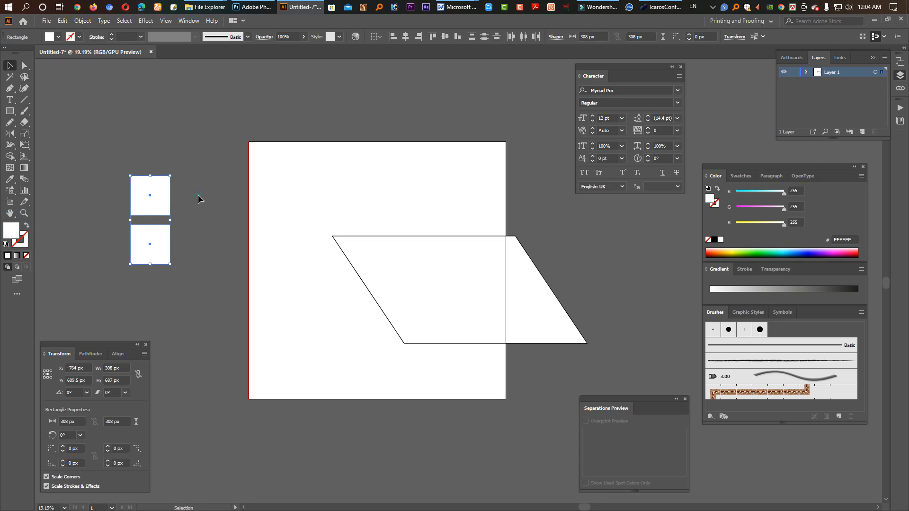
left_click(198, 195)
Step: Fill the upper small square with the dark magenta swatch
left_click(157, 201)
left_click(738, 175)
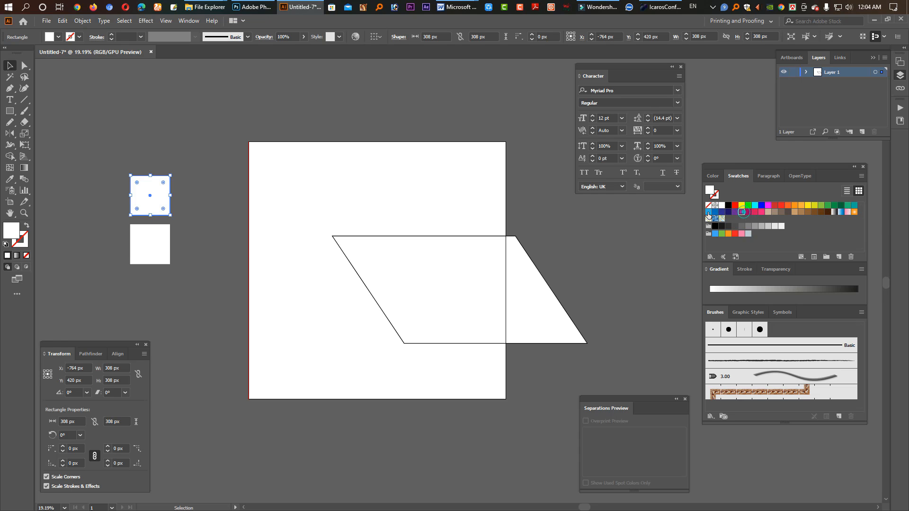
left_click(742, 212)
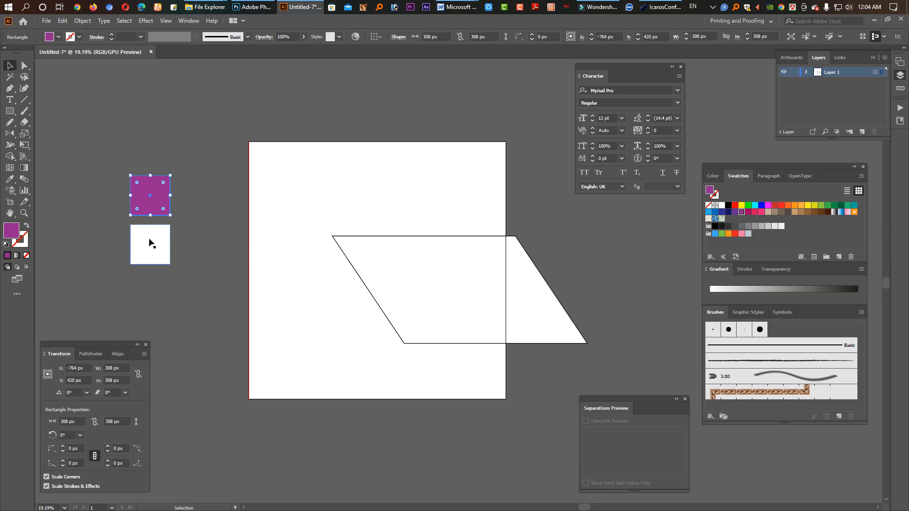
left_click(749, 212)
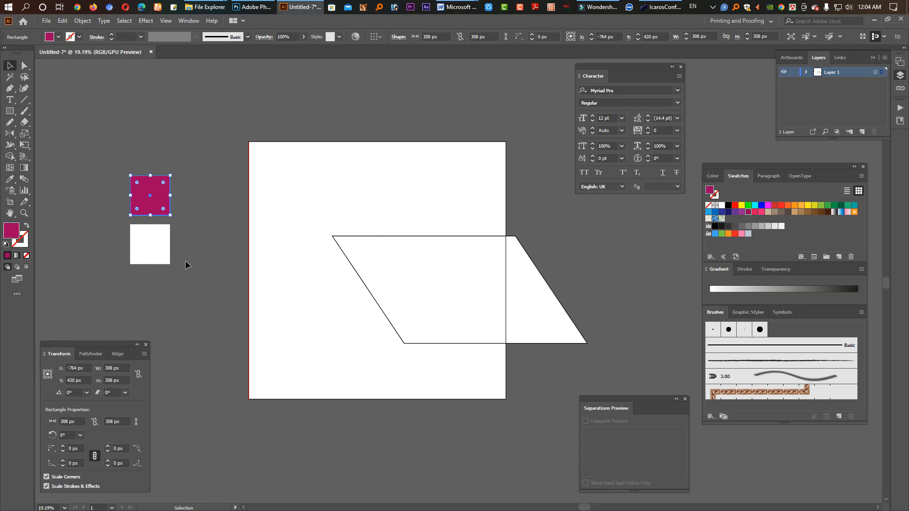
Step: Fill the lower small square with green
left_click(142, 249)
left_click(788, 206)
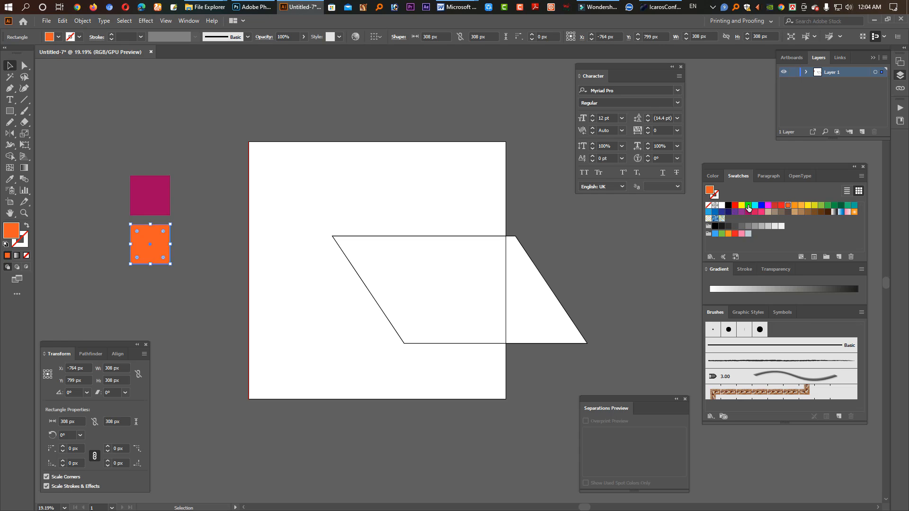
left_click(748, 207)
left_click_drag(138, 250, 156, 202)
key("ctrl+z")
left_click_drag(189, 264, 130, 188)
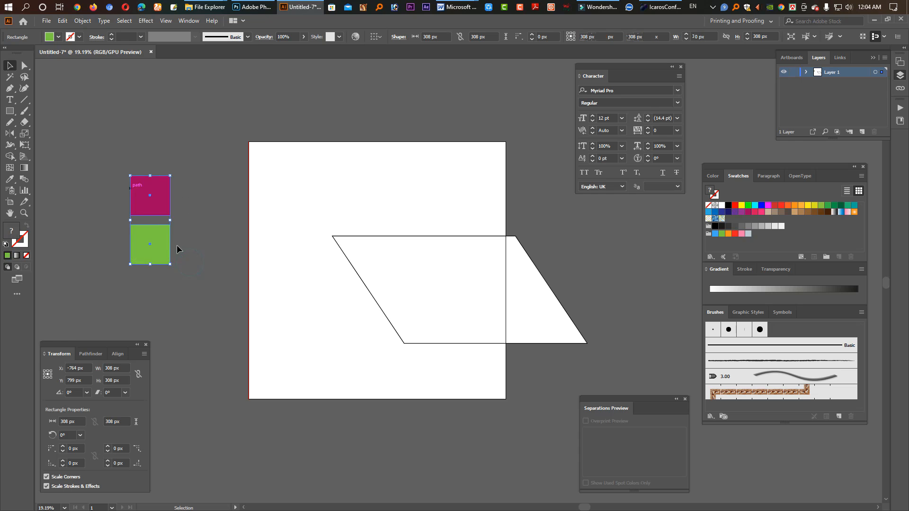
left_click(186, 255)
Step: Adjust the upper sample square's fill to RGB 157, 0, 124 and the lower sample square's fill to RGB 122, 154, 67
left_click(155, 199)
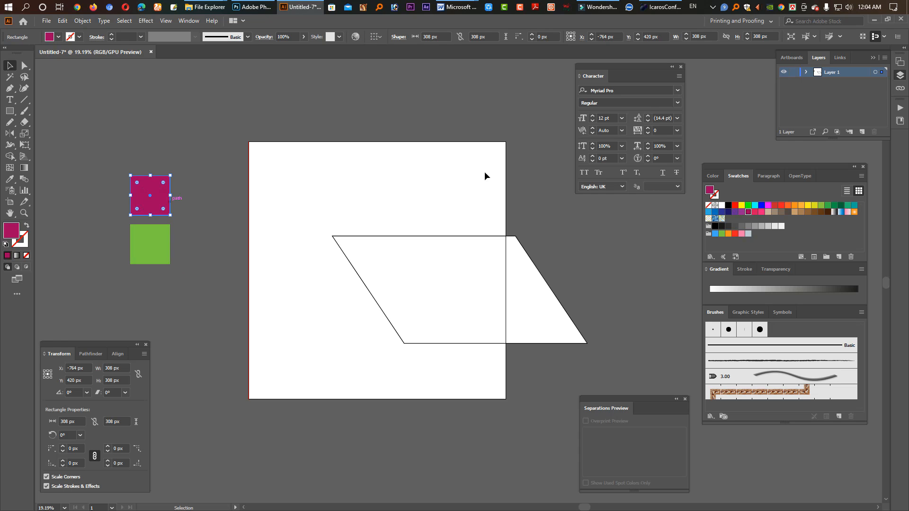
left_click(713, 175)
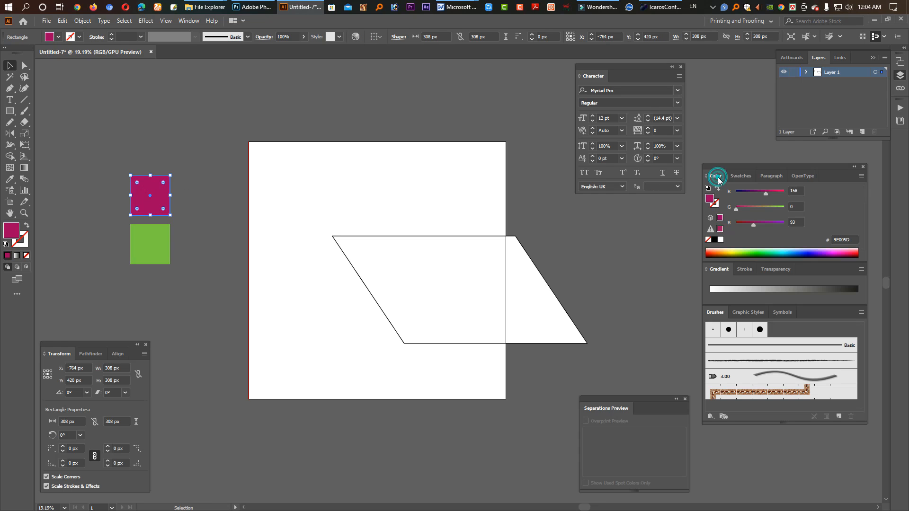
left_click(762, 193)
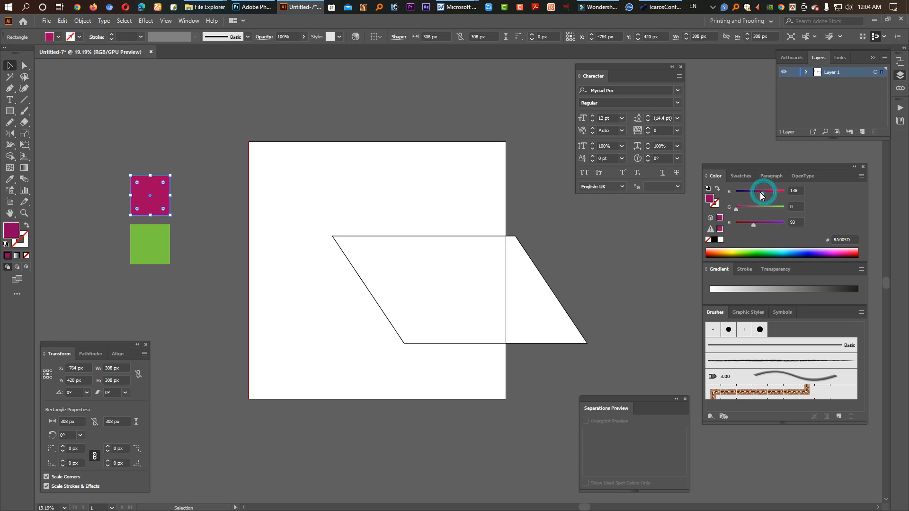
left_click(760, 223)
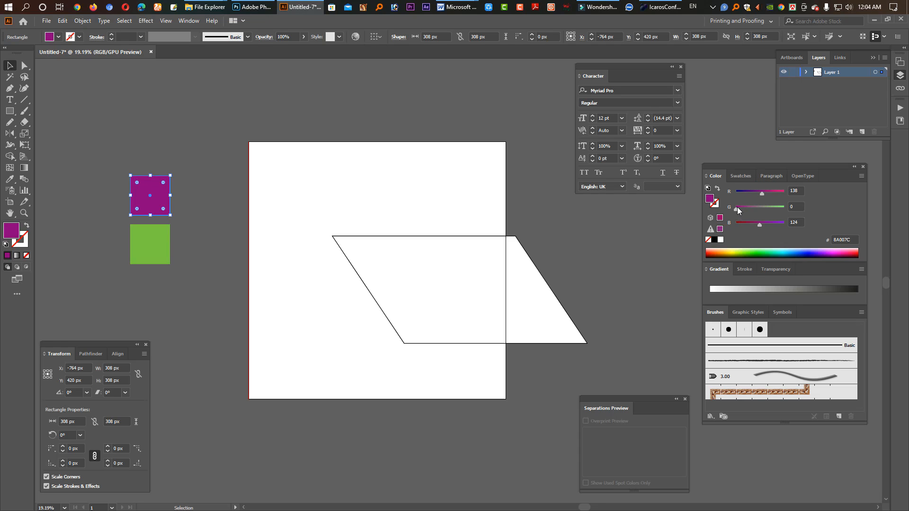
left_click_drag(737, 208, 736, 209)
left_click(164, 249)
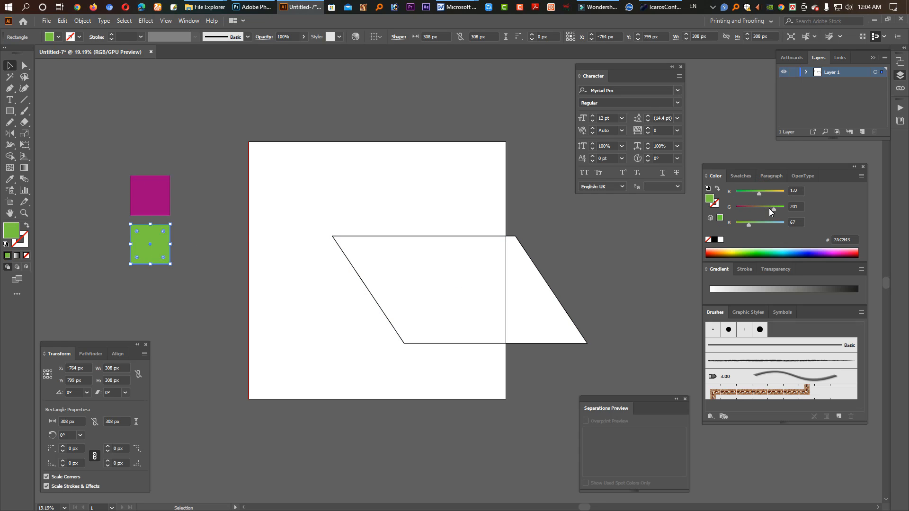
left_click_drag(771, 209, 765, 208)
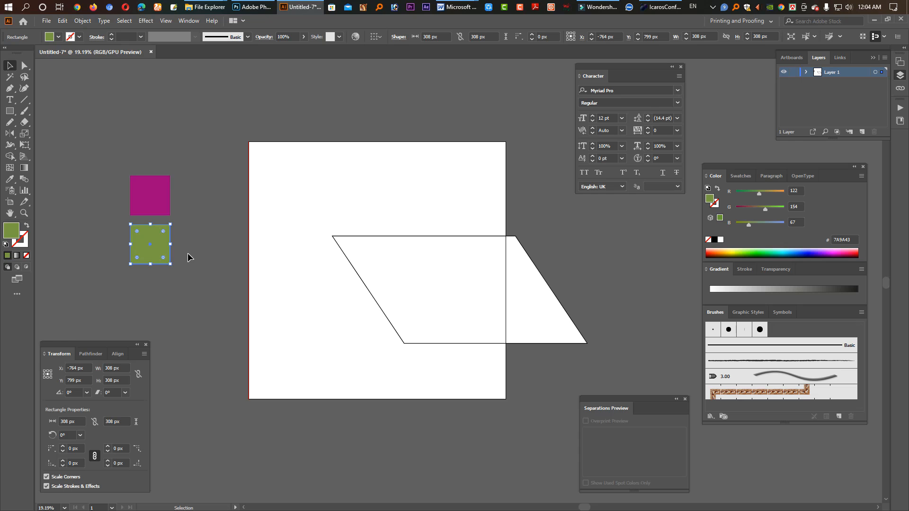
Step: Fill the parallelogram with the upper sample square's magenta using the Eyedropper tool
left_click(447, 260)
left_click(10, 179)
left_click(156, 197)
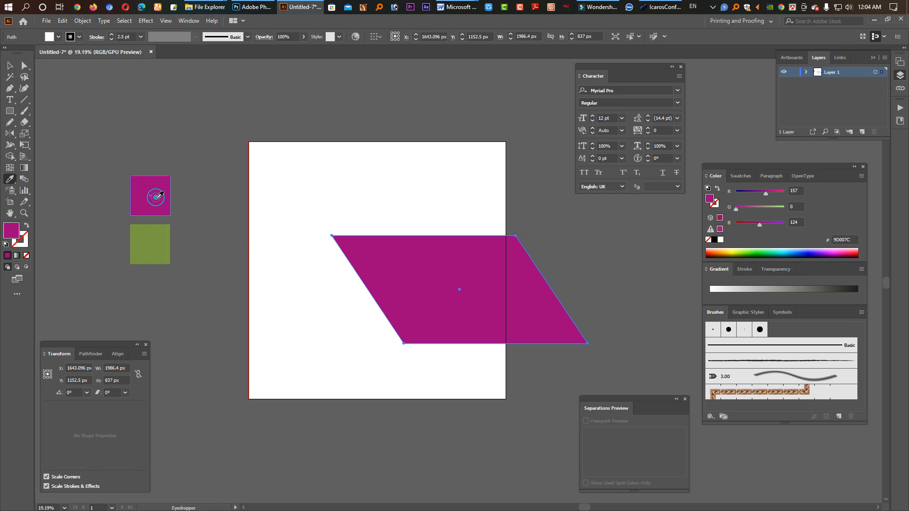
Step: Place a copy of the parallelogram behind the original, enlarge it to about 3005 × 1266 px reaching the artboard's bottom edge, and fill it grey
key("v")
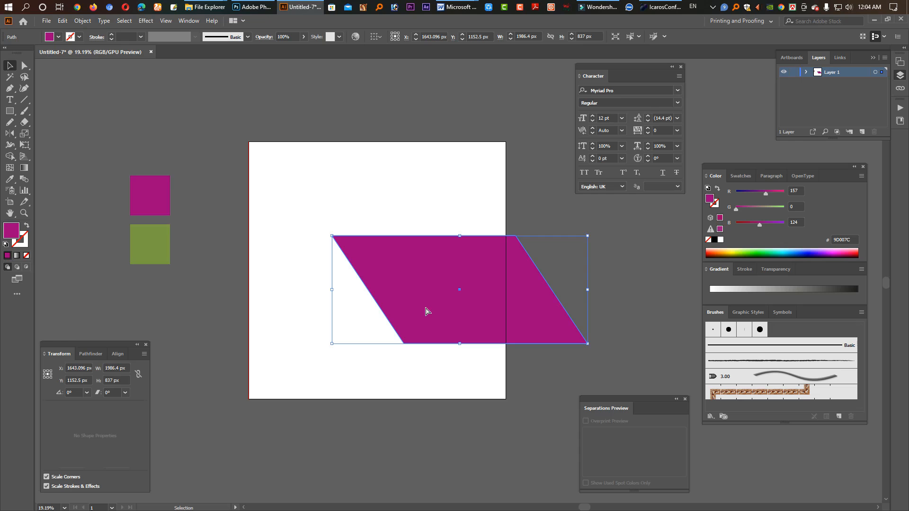
key("a")
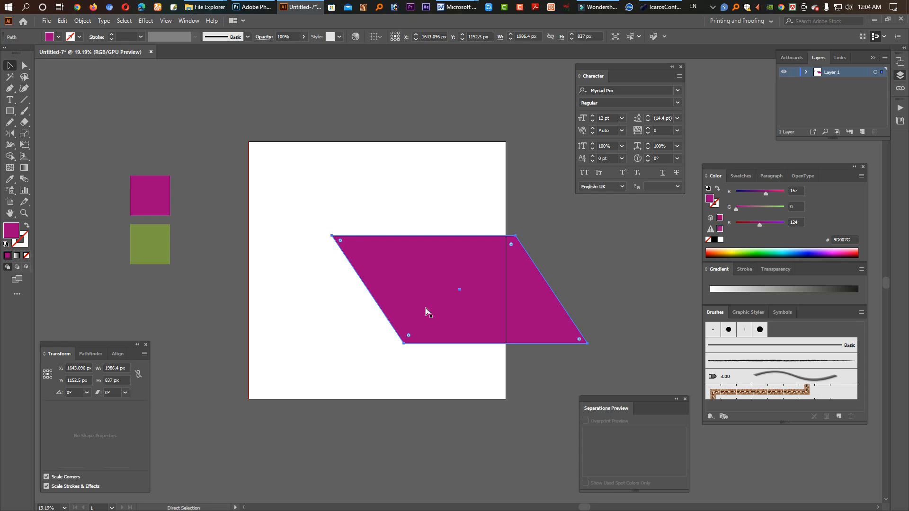
key("v")
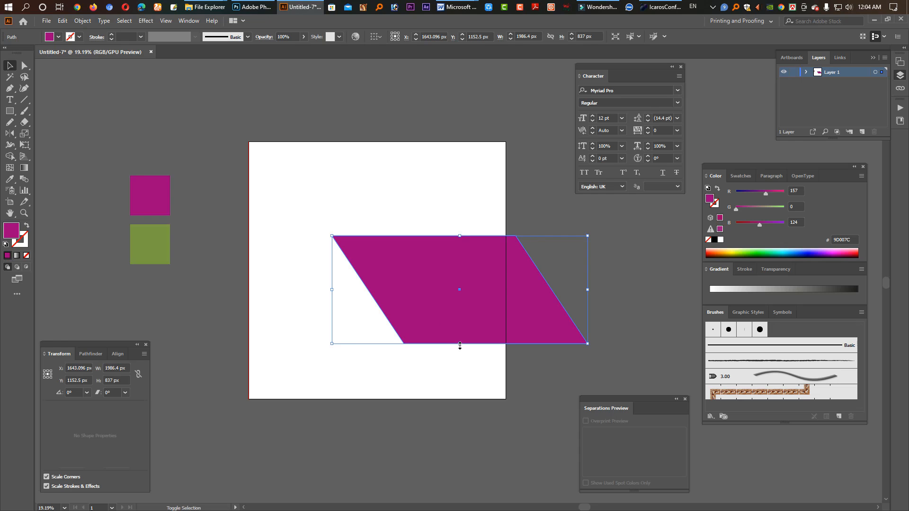
left_click_drag(459, 347, 467, 398)
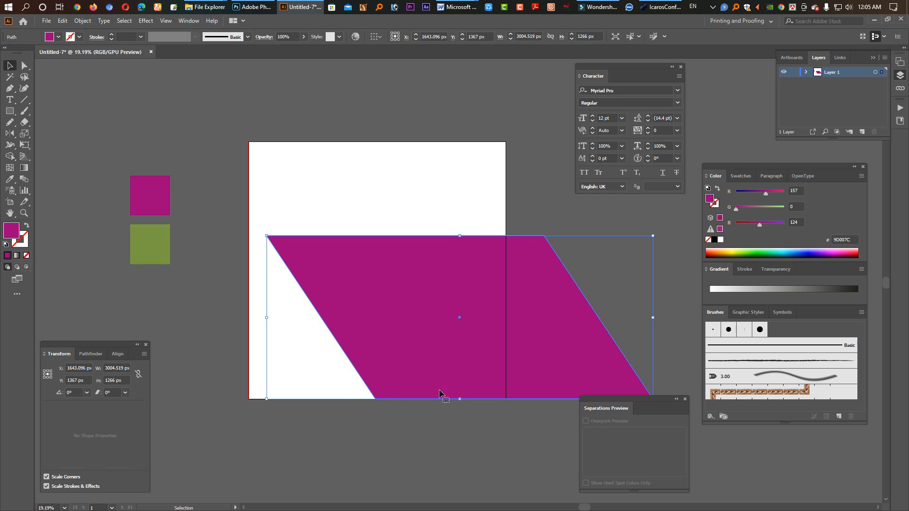
left_click(738, 182)
left_click(761, 226)
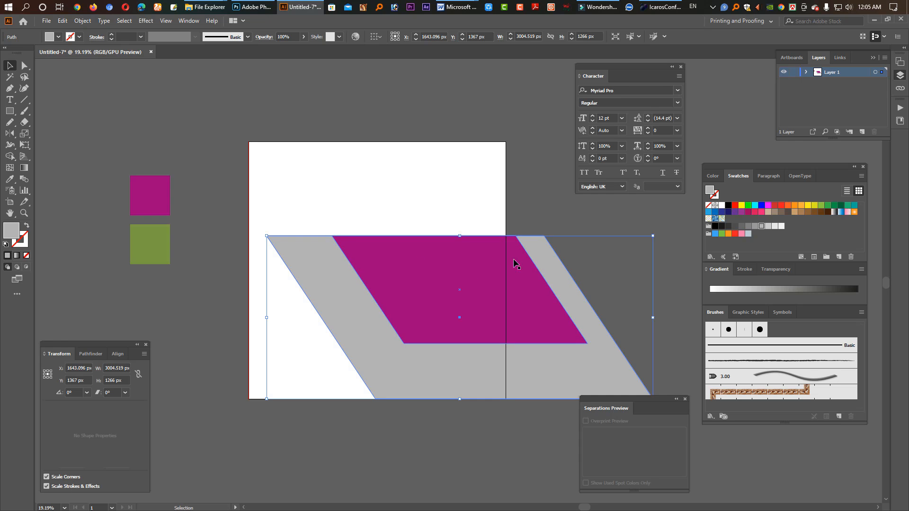
Step: Duplicate both parallelograms up and to the left so the grey copy's bottom edge meets the top edge of the originals
left_click(591, 288)
left_click_drag(627, 308, 335, 169)
left_click_drag(316, 156, 315, 160)
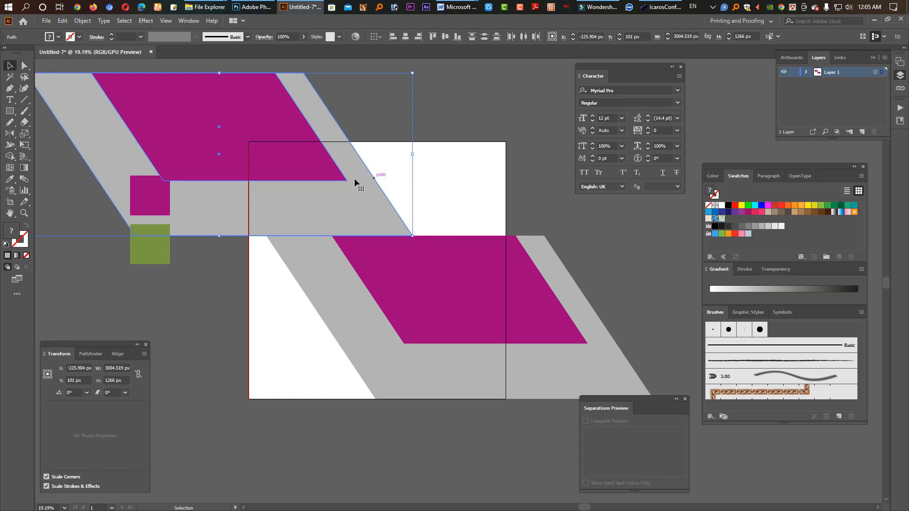
left_click(385, 127)
Step: Move the upper magenta parallelogram down and right, leaving a narrow grey band along its right and bottom edges
left_click(280, 149)
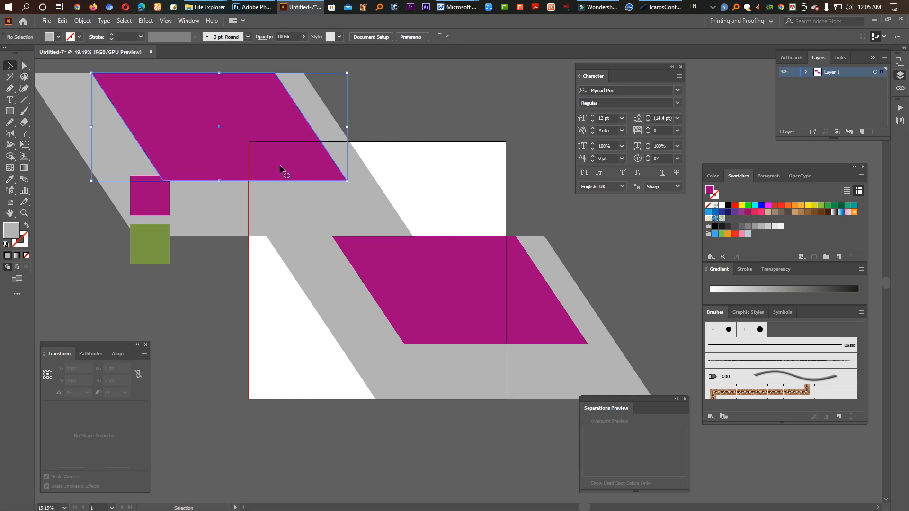
left_click_drag(281, 159, 352, 218)
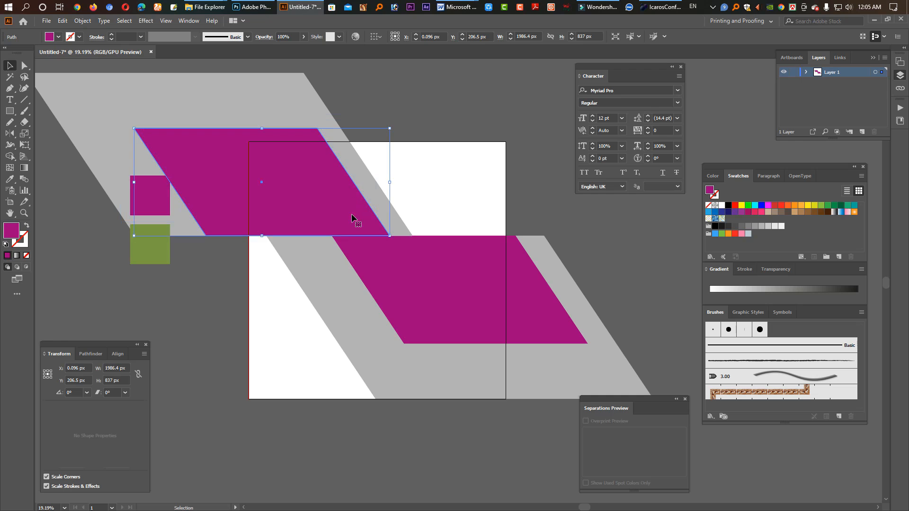
key("ctrl+z")
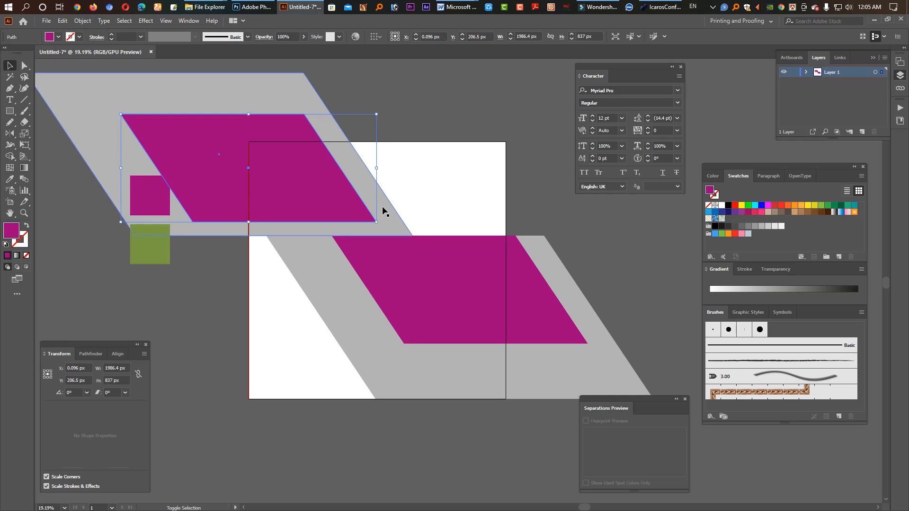
left_click(386, 210, "shift")
key("ctrl+shift+a")
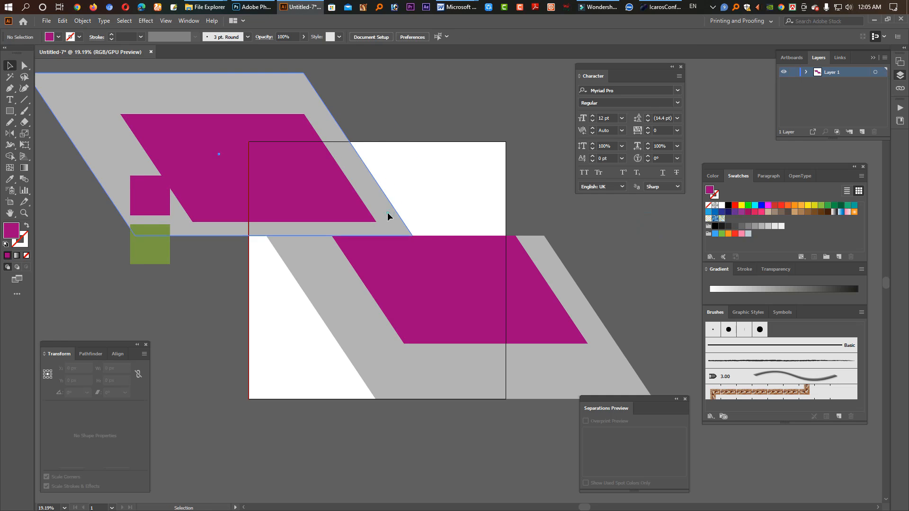
Step: Fill the upper grey parallelogram with the lower sample square's green using the Eyedropper tool
left_click(388, 213)
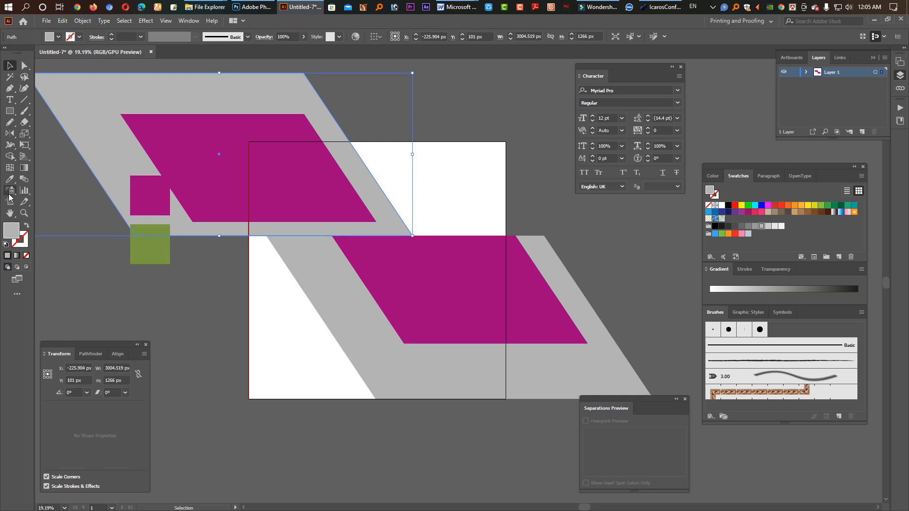
left_click(10, 179)
left_click(162, 247)
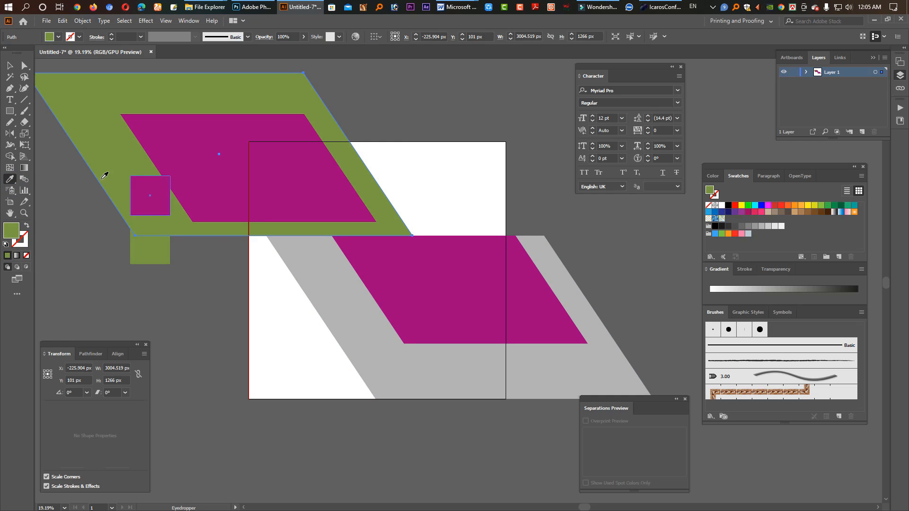
key("v")
left_click(406, 107)
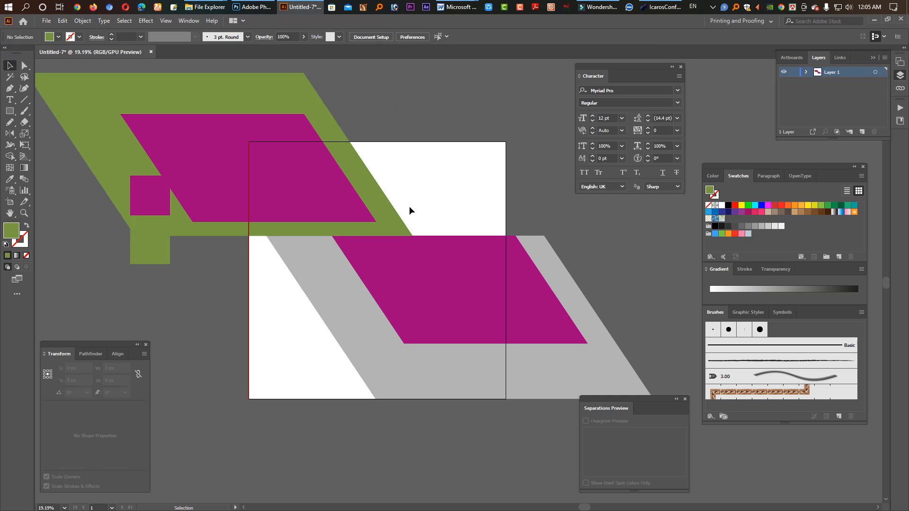
Step: Shift the green parallelogram left to X about -285 px and the lower grey parallelogram right to X about 2022 px
left_click_drag(388, 222, 383, 221)
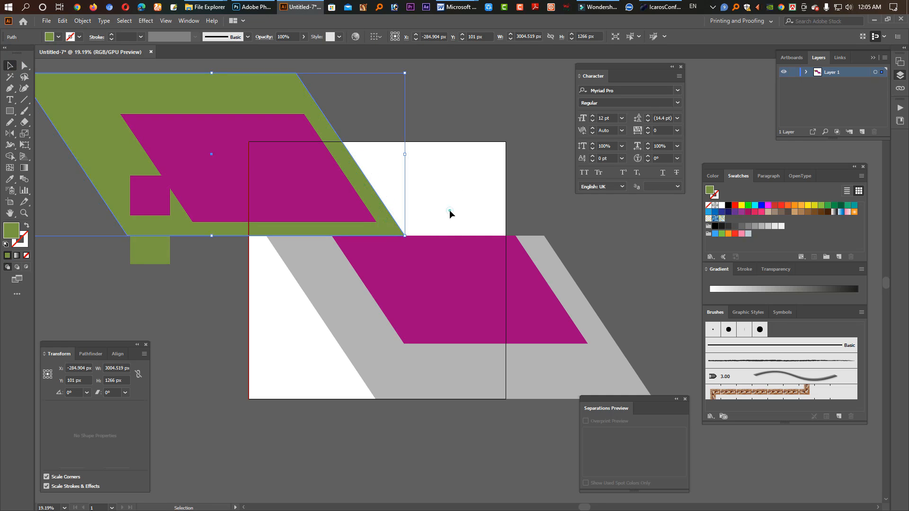
left_click(449, 212)
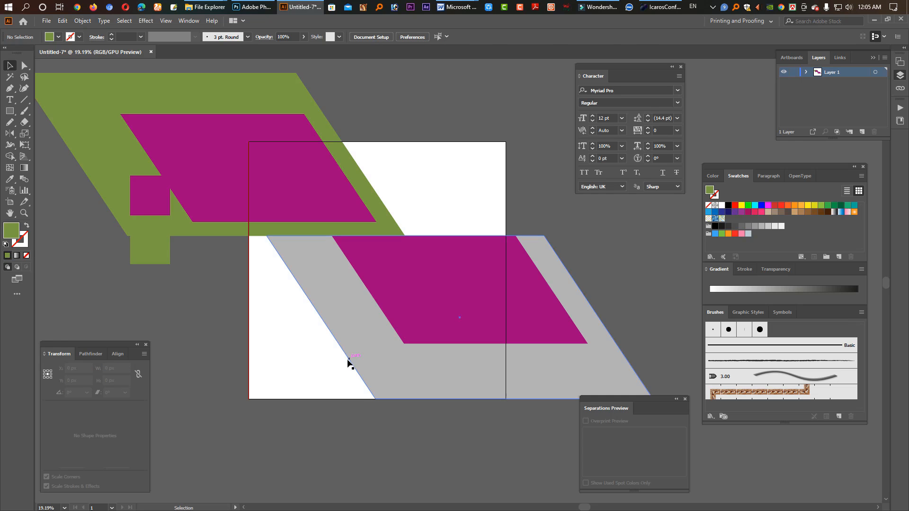
left_click_drag(341, 303, 384, 331)
left_click(323, 341)
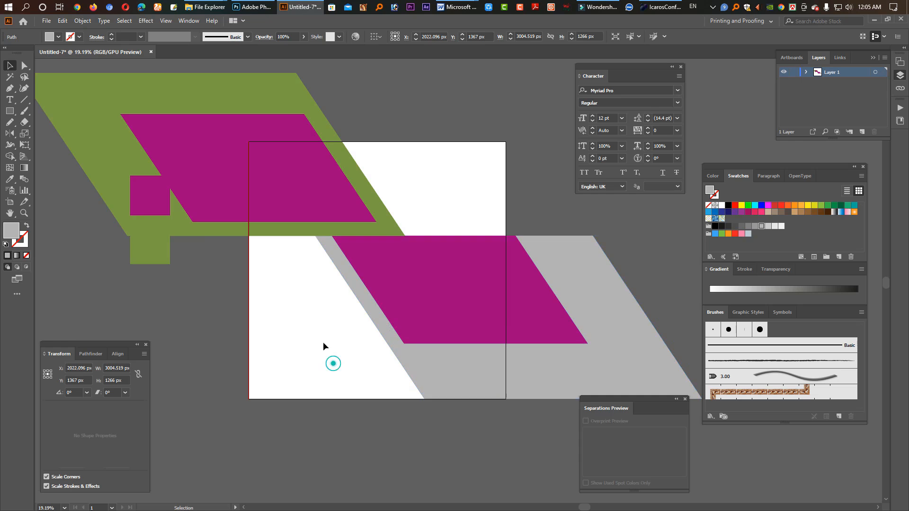
left_click(416, 194)
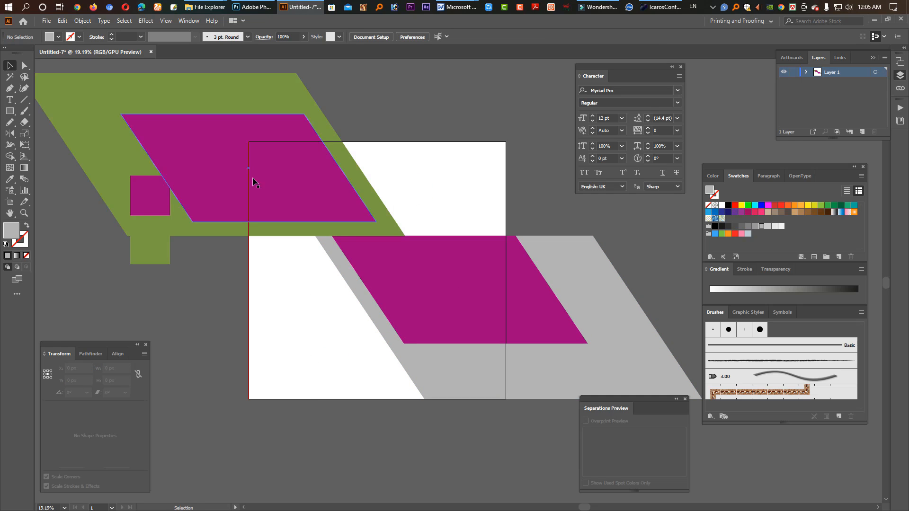
Step: Draw a 2000 × 2000 px rectangle covering the whole artboard and send it behind all the parallelograms
left_click(9, 110)
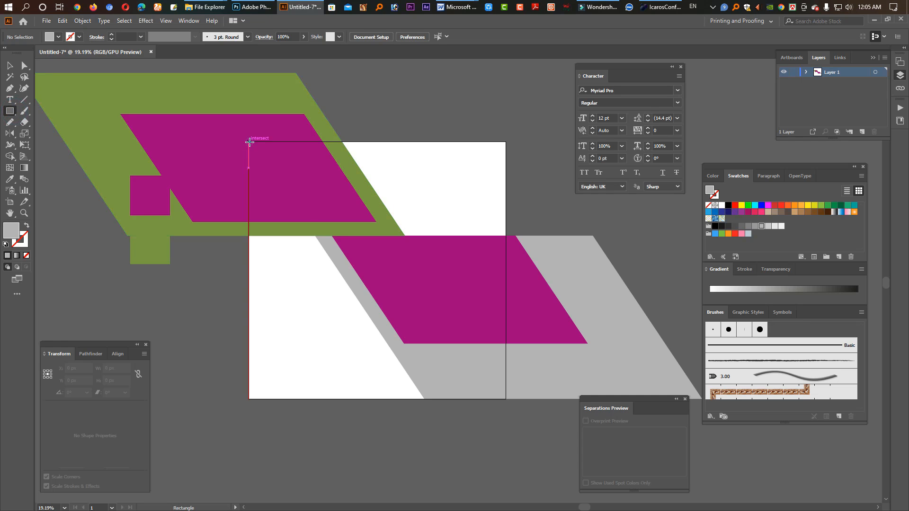
left_click_drag(250, 143, 506, 399)
left_click(13, 65)
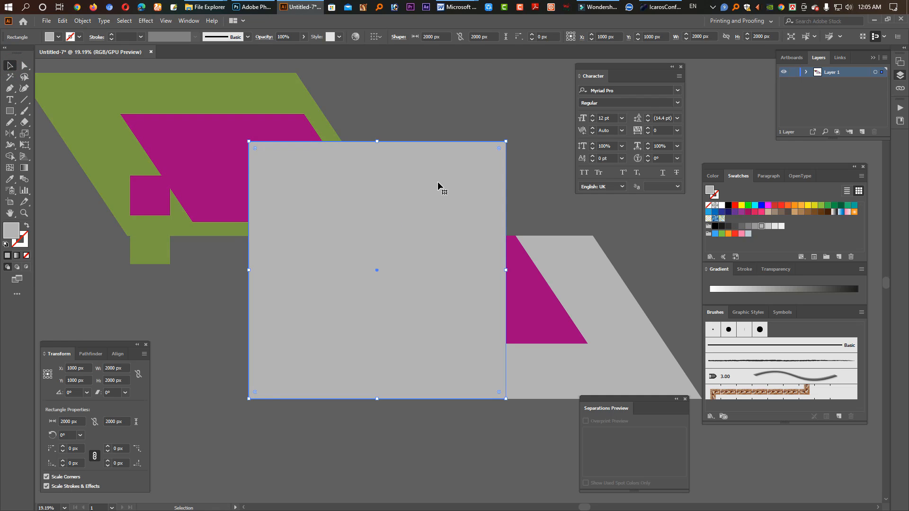
key("ctrl")
key("ctrl+shift+bracketleft")
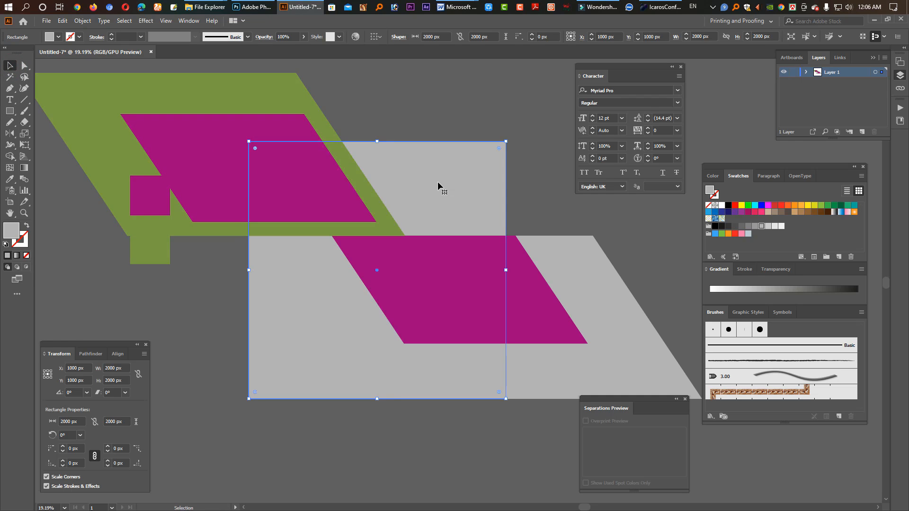
Step: Fill the background square with the lightest grey swatch and hide the artboard
left_click(781, 227)
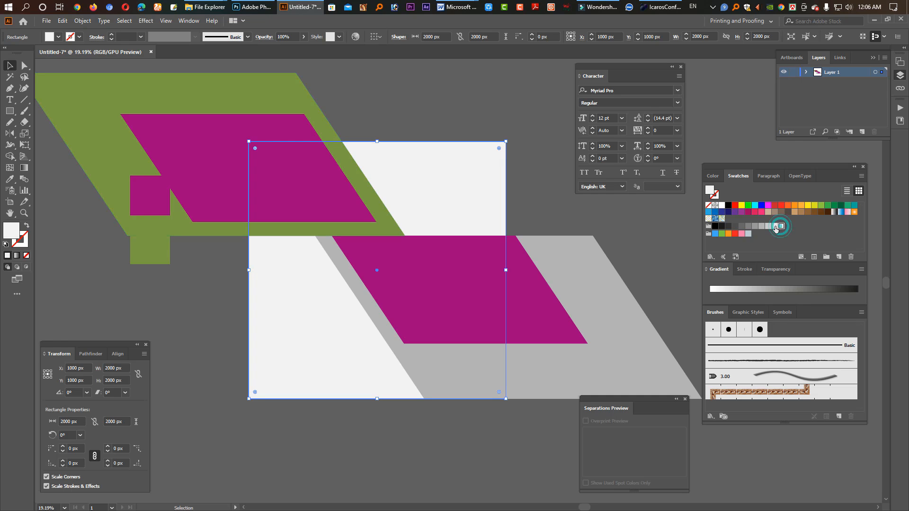
key("ctrl")
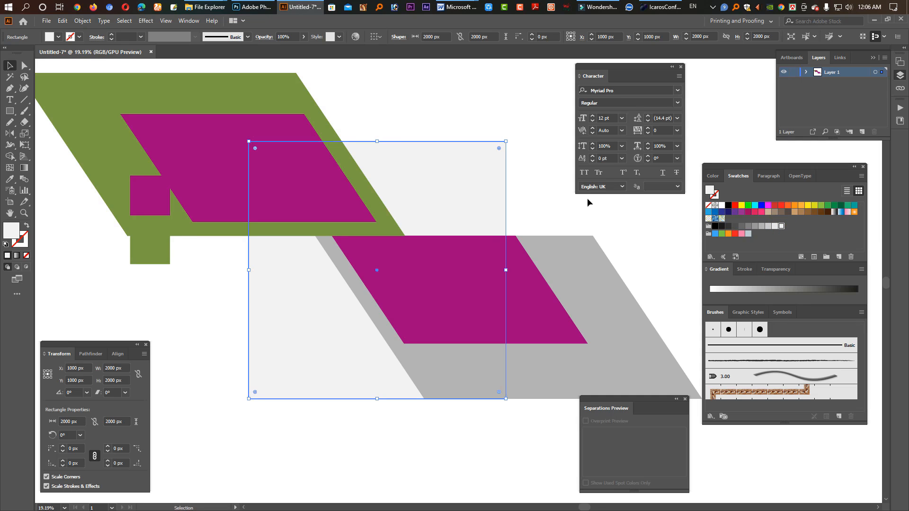
left_click(598, 197)
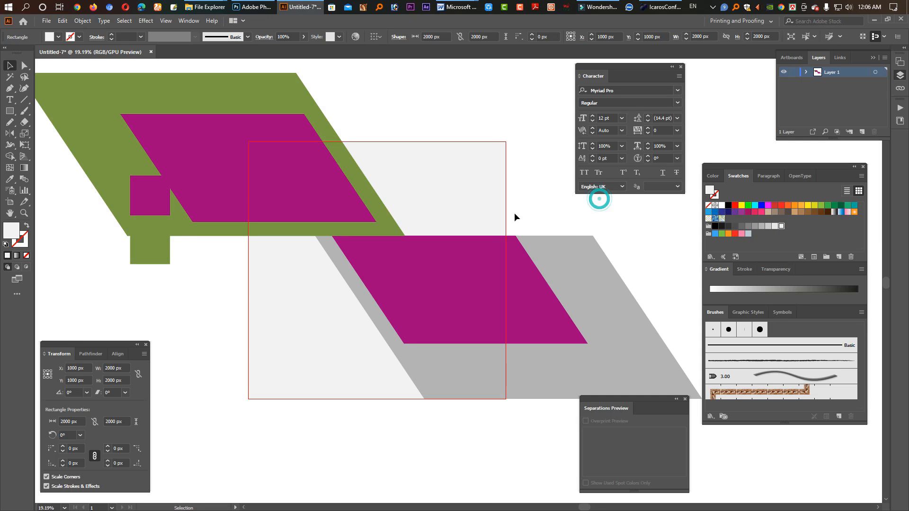
Step: Select the background square with all four parallelograms and remove the parts outside the square using the Shape Builder tool
left_click(492, 195)
left_click_drag(537, 206, 305, 302)
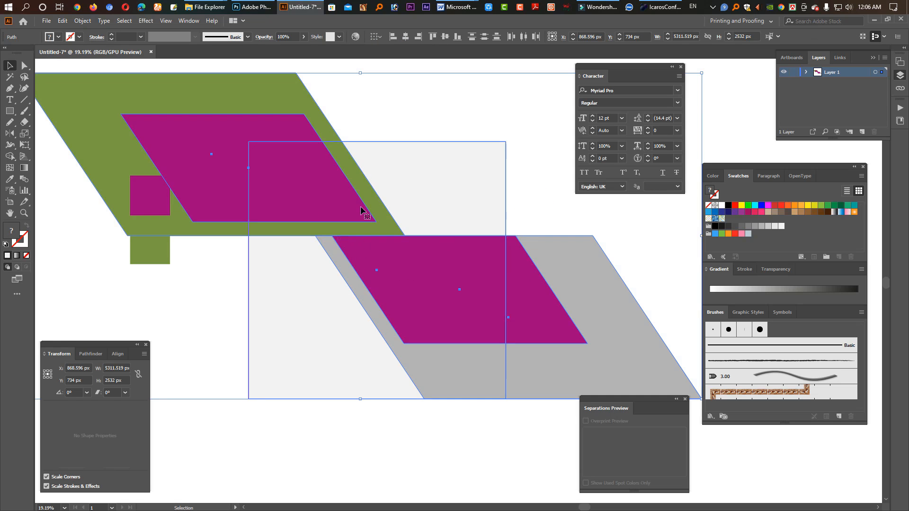
left_click_drag(477, 451, 273, 193)
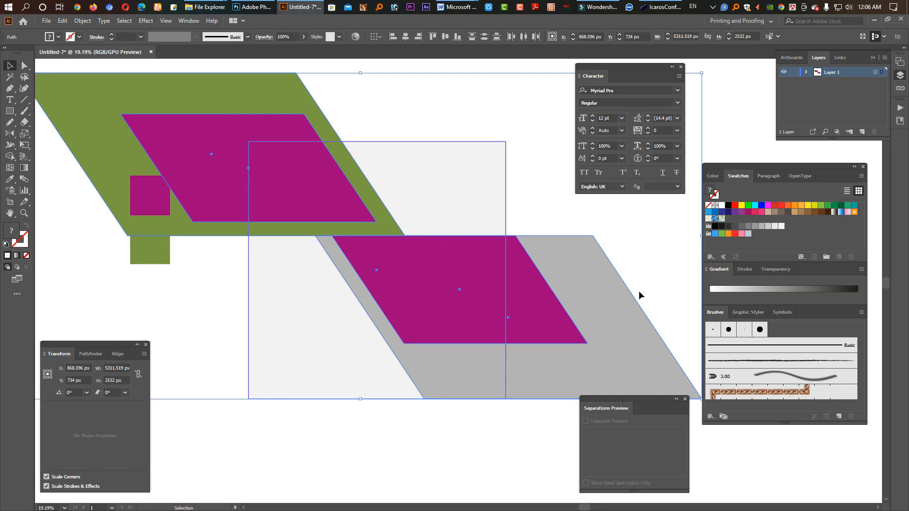
left_click(10, 168)
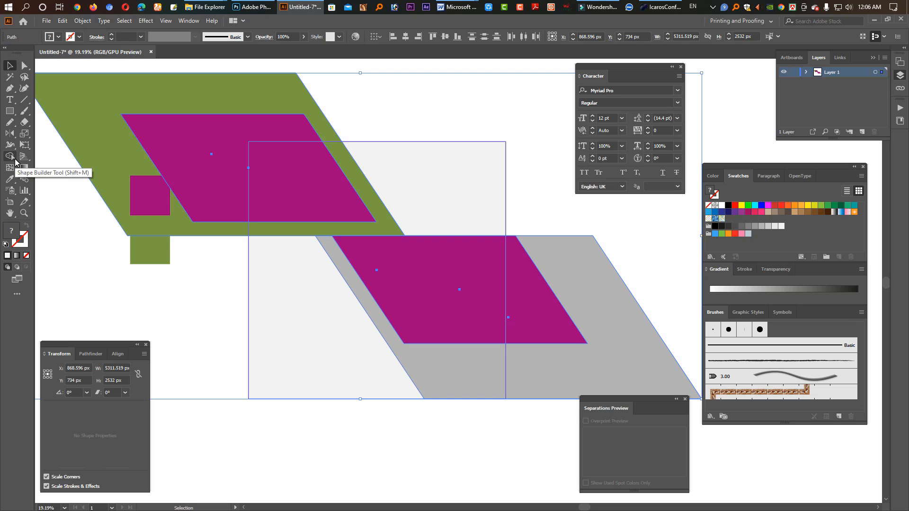
left_click(15, 162)
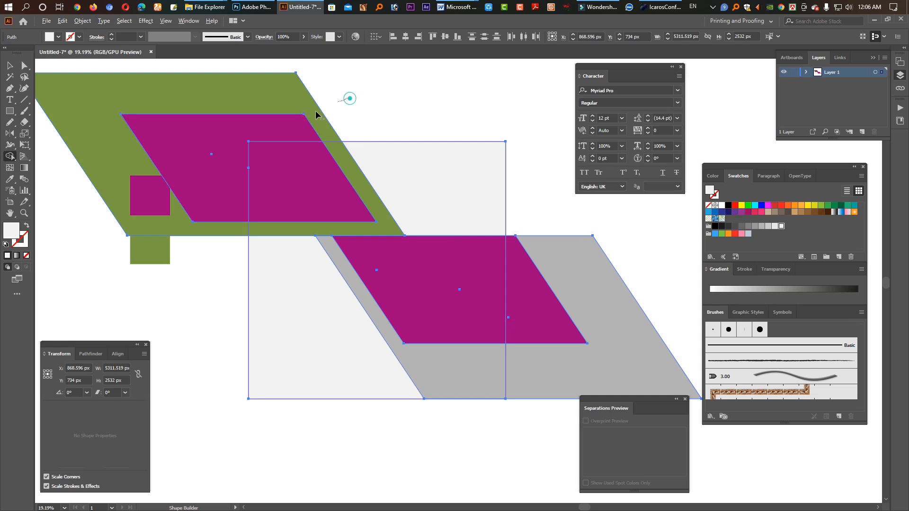
left_click_drag(316, 110, 288, 131, "alt")
left_click_drag(532, 244, 620, 350, "alt")
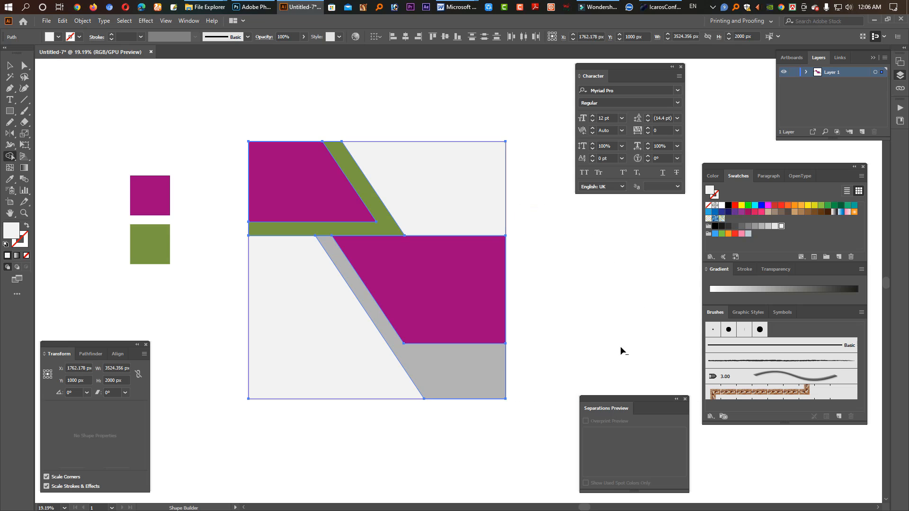
left_click(9, 65)
left_click(370, 93)
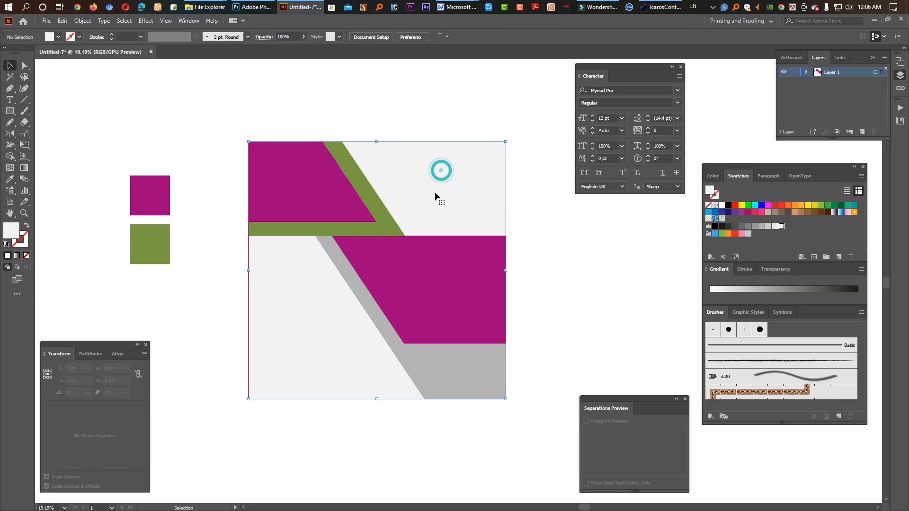
left_click(46, 21)
left_click(89, 175)
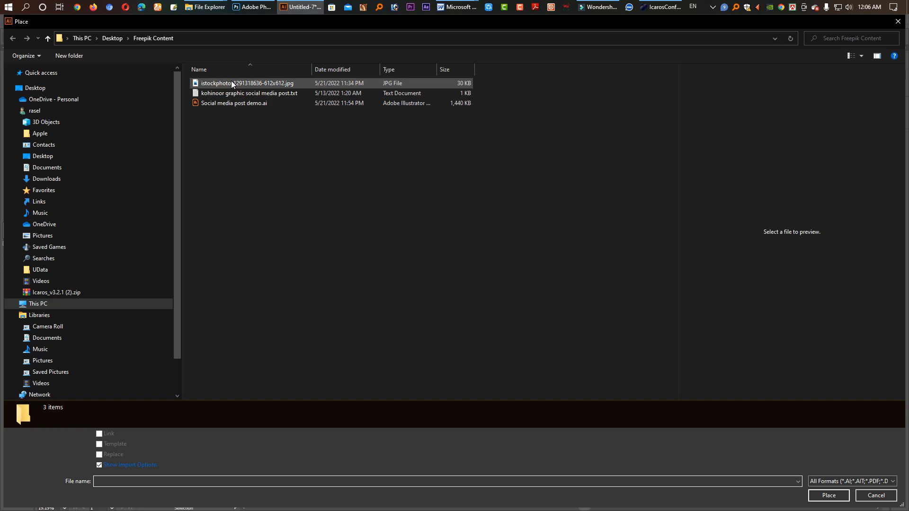
left_click(232, 84)
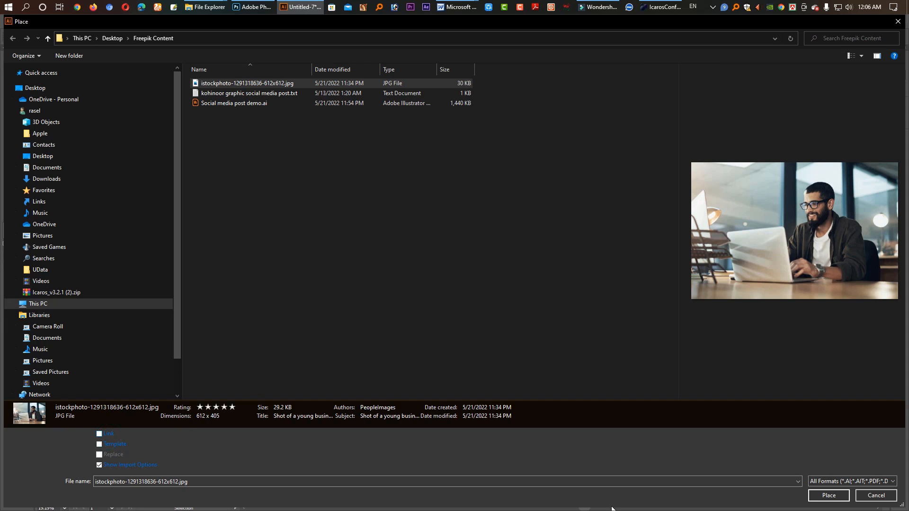
left_click(837, 500)
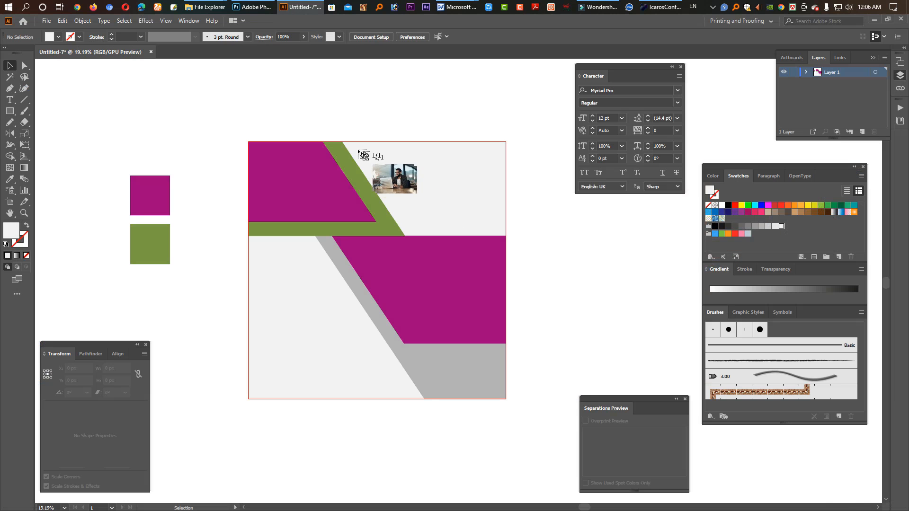
left_click_drag(330, 143, 506, 298)
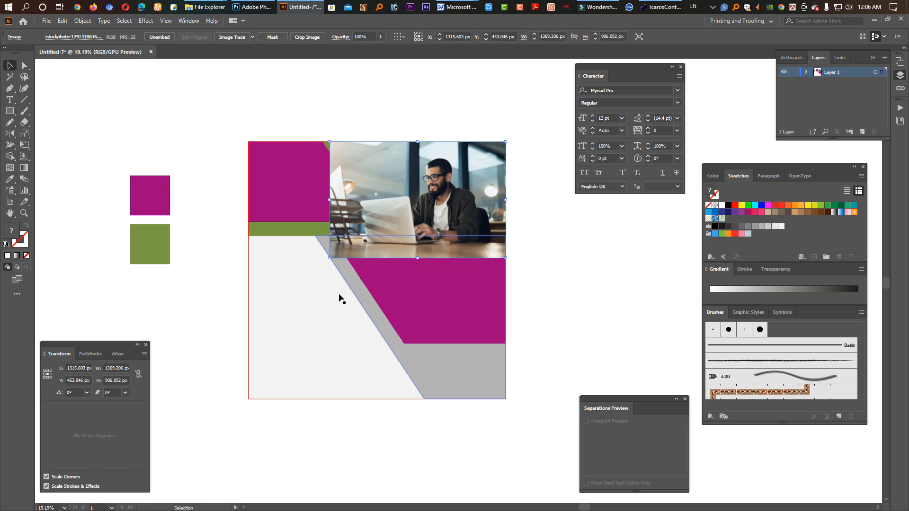
Step: Send the photo together with the light grey background behind the magenta, green and grey shapes
left_click(295, 309, "shift")
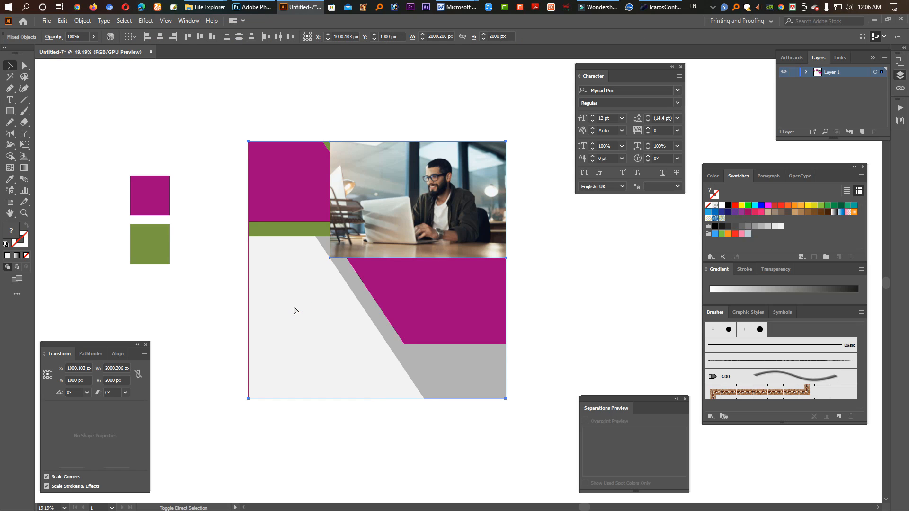
key("ctrl+shift+[")
left_click(599, 263)
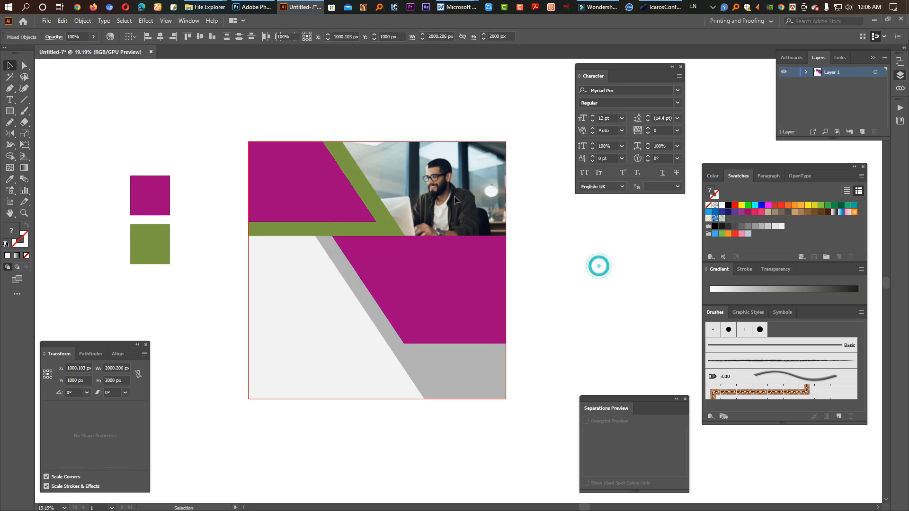
Step: Scale the photo down slightly from its lower-left corner, keeping it aligned to the post's upper-right corner
left_click(434, 208)
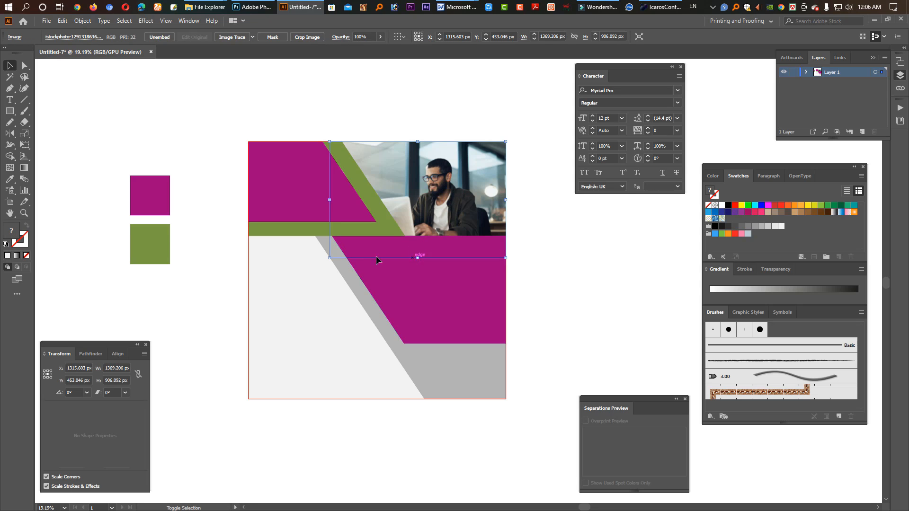
left_click_drag(329, 259, 342, 250)
left_click(533, 236)
scroll(449, 199, "up", 3)
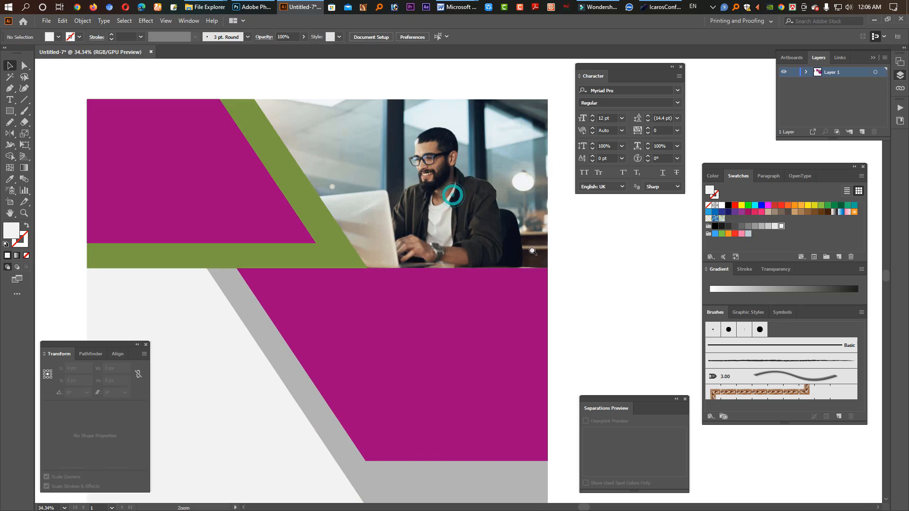
key("Tab")
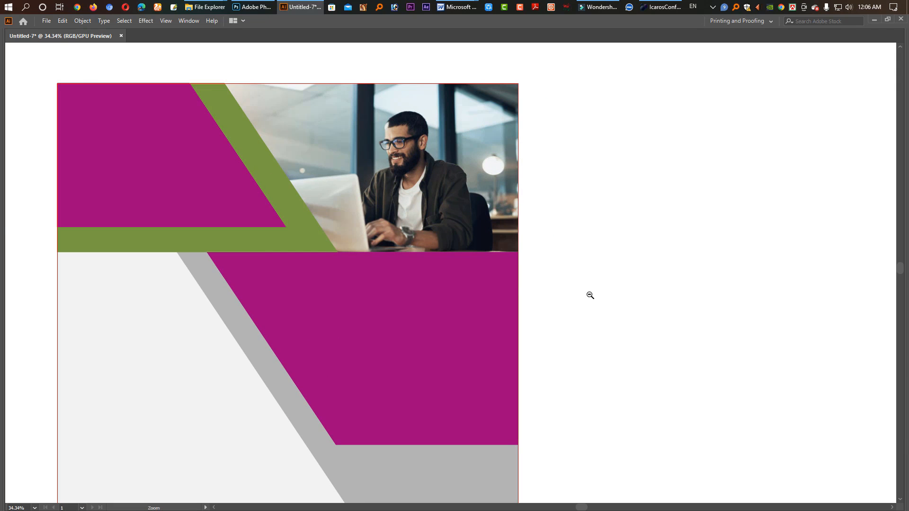
scroll(587, 294, "down", 2)
left_click(196, 170)
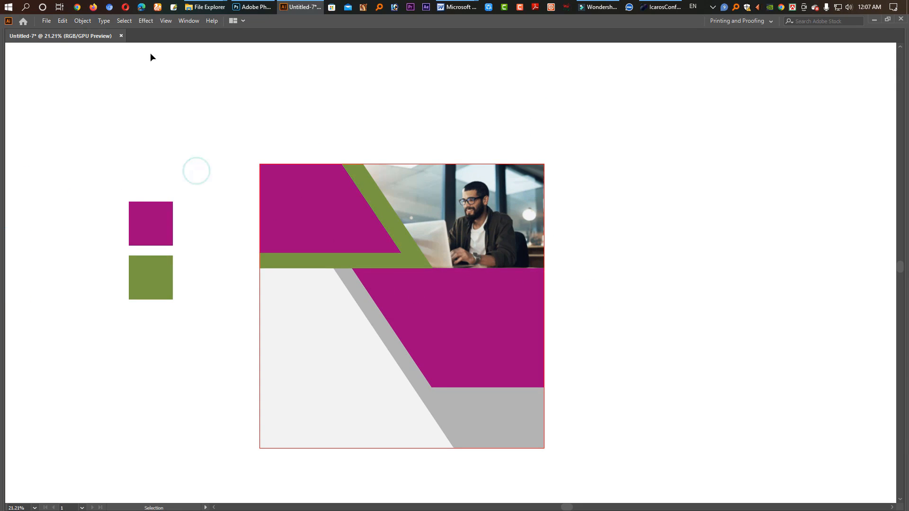
Step: Switch to File Explorer, copy the first text block of "kohinoor graphic social media post.txt", close the file and return to Untitled-7 in Illustrator
left_click(218, 9)
left_click(235, 50)
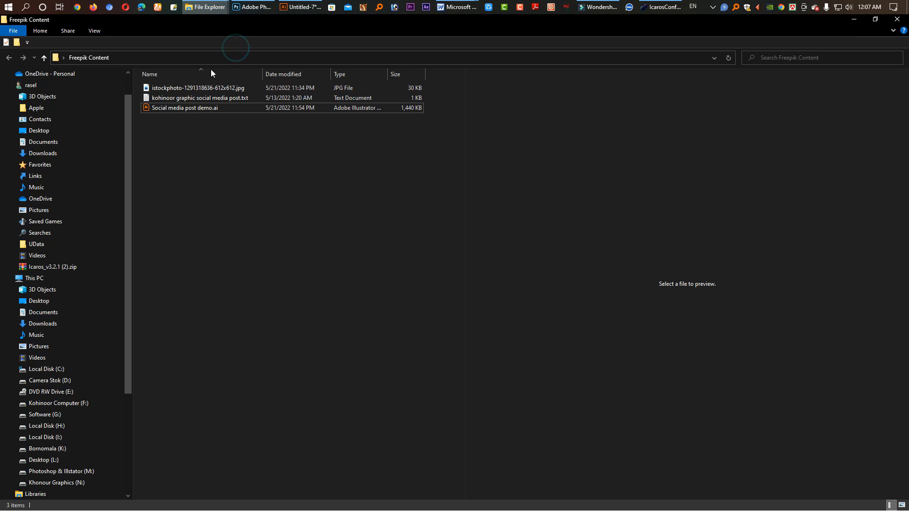
left_click(166, 98)
right_click(167, 98)
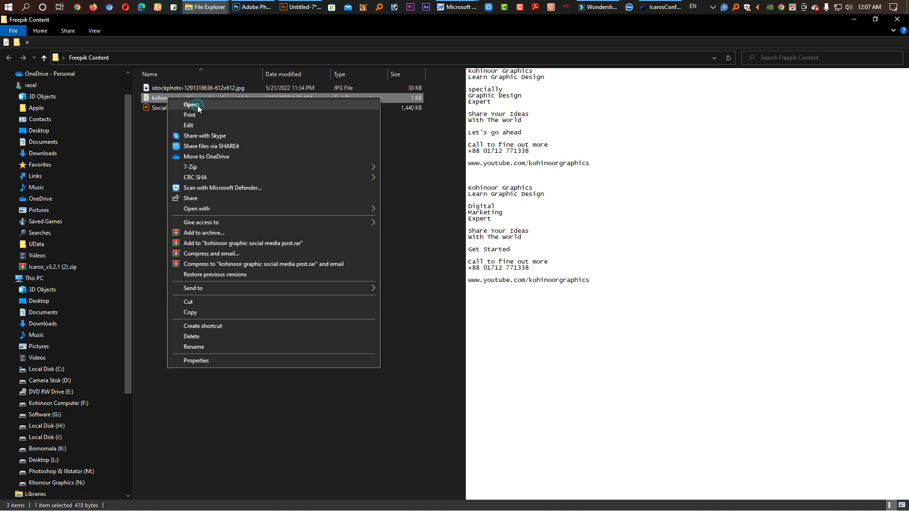
left_click(198, 109)
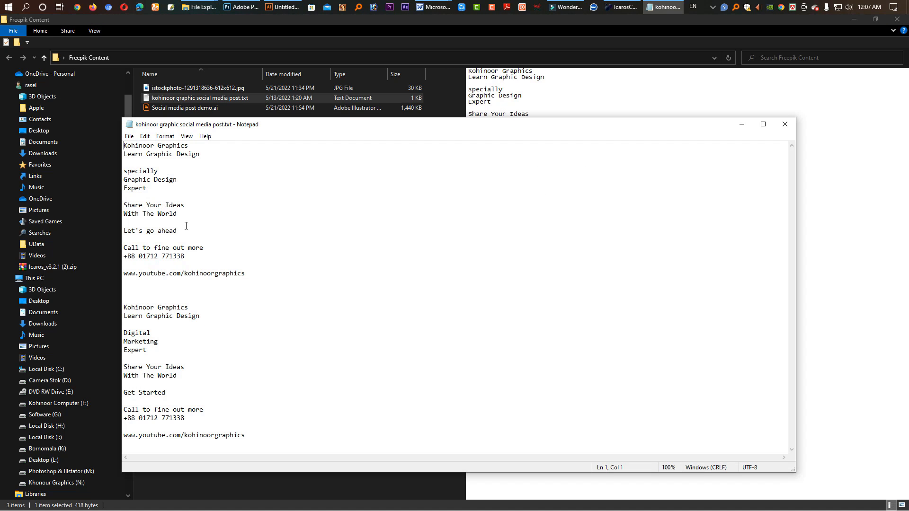
left_click(248, 273, "shift")
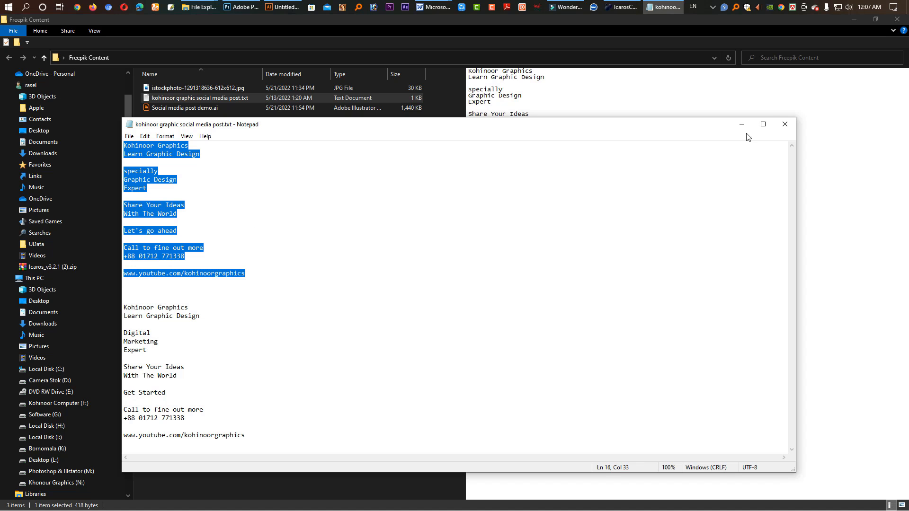
left_click(785, 124)
left_click(302, 9)
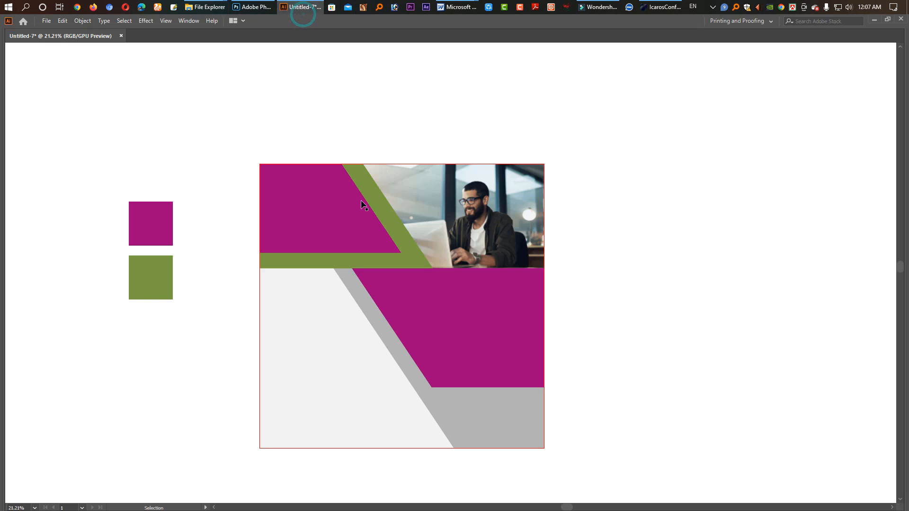
key("Tab")
left_click(13, 99)
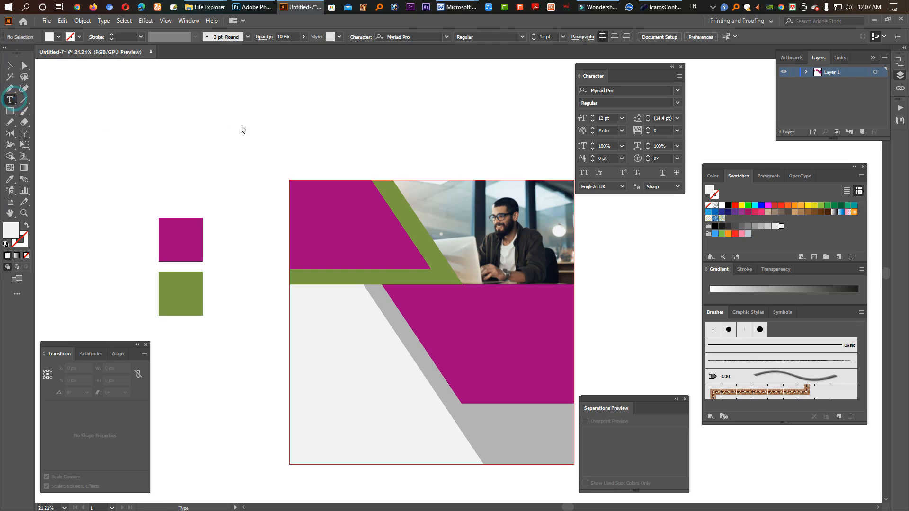
left_click(338, 103)
key("Escape")
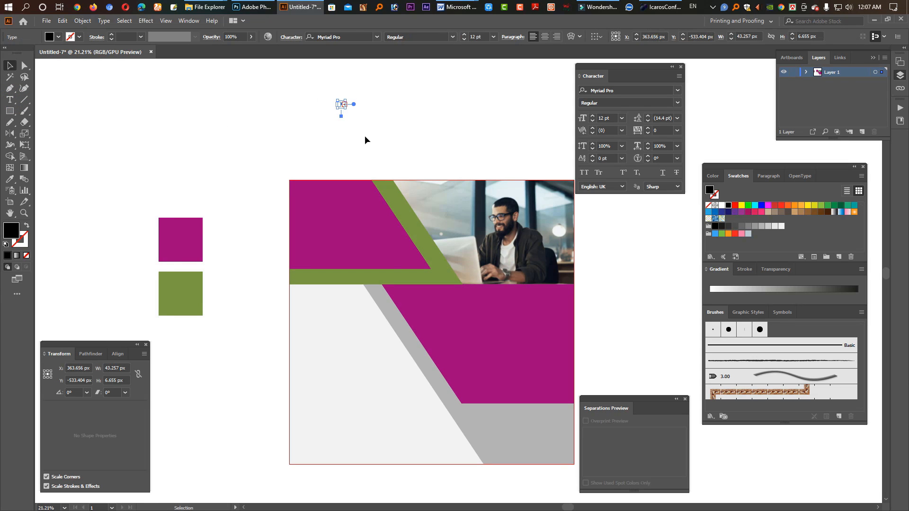
key("Delete")
Step: Paste the copied text as a new text object in the blank area above the artwork
left_click(13, 100)
left_click(271, 115)
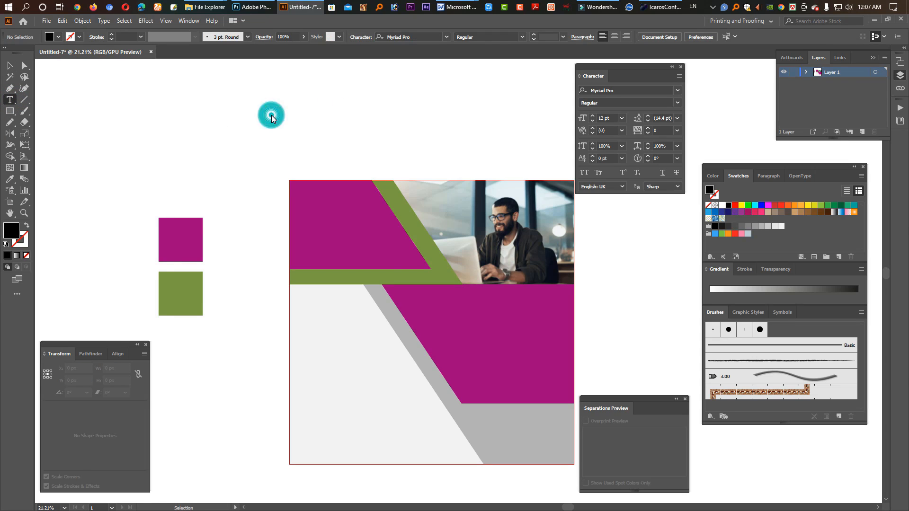
key("ctrl+v")
key("Escape")
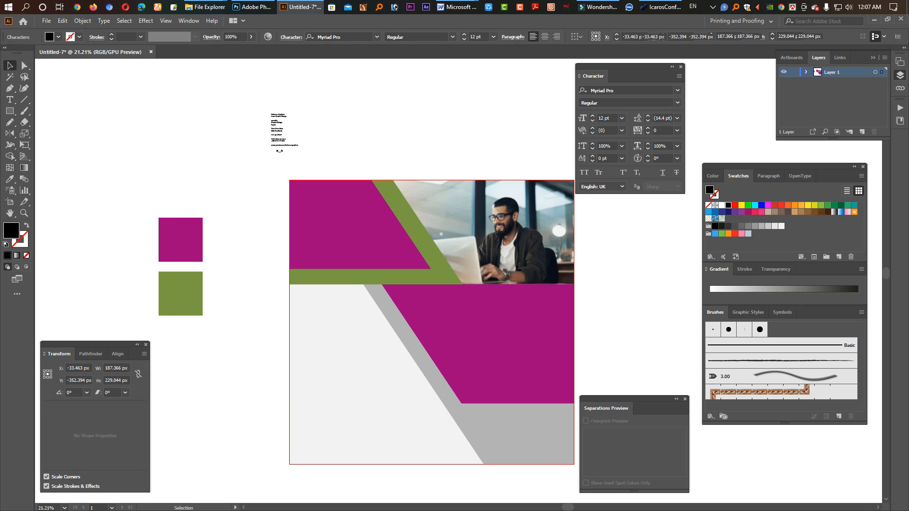
Step: Enlarge the pasted text block and move it to the blank area right of the artwork
left_click_drag(284, 148, 286, 278)
key("Tab")
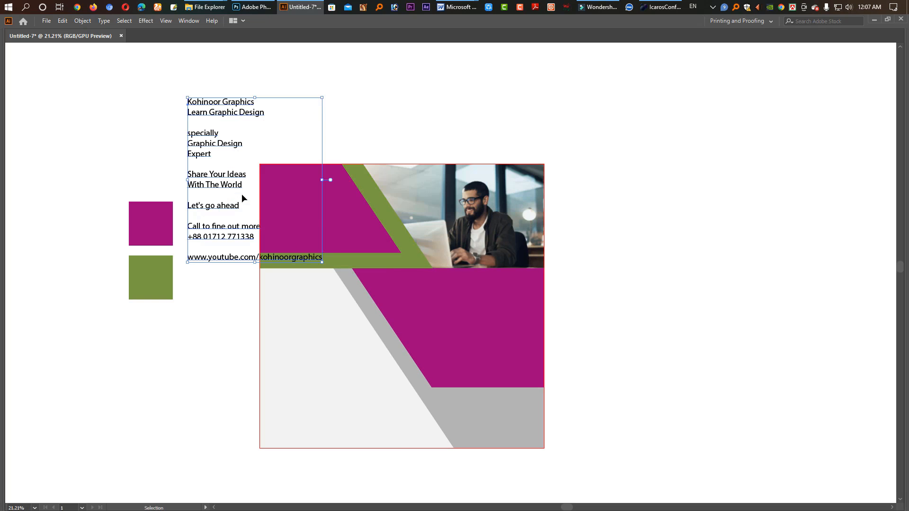
left_click_drag(226, 178, 556, 289)
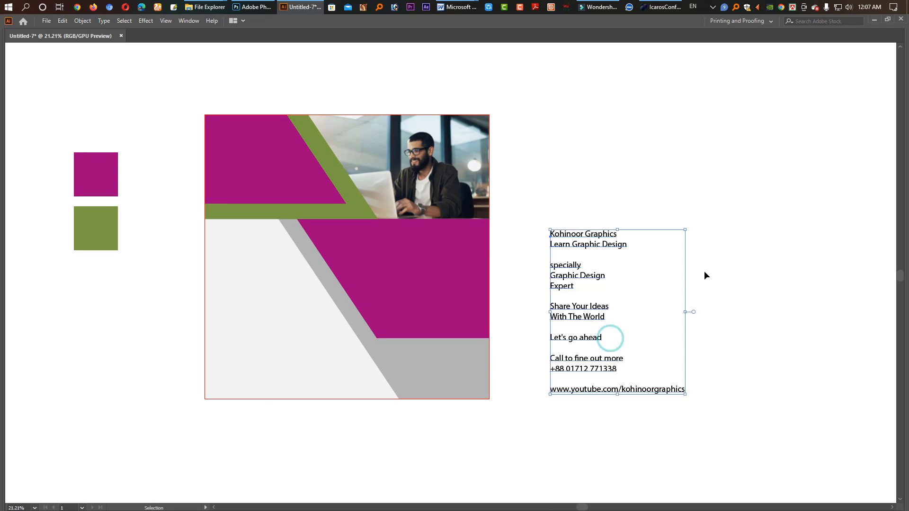
left_click(704, 271)
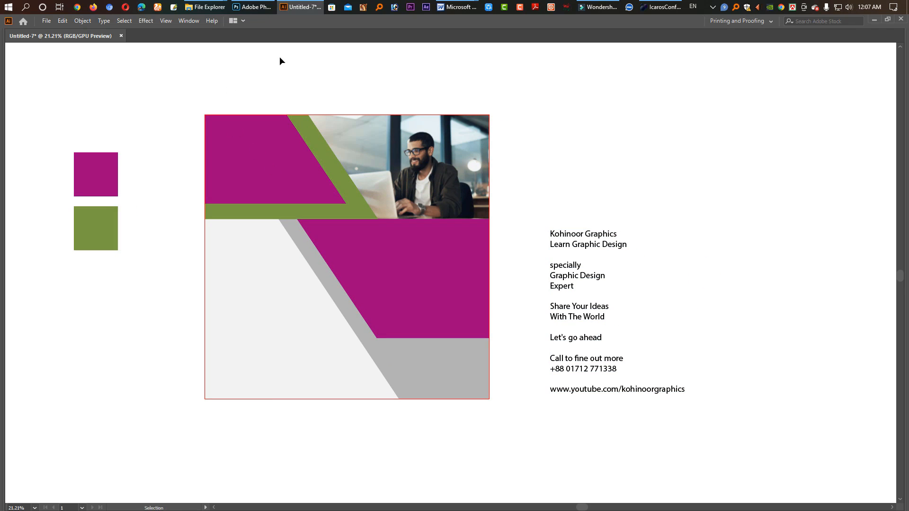
Step: Open "Social media post demo.ai" from the Freepik Content folder in Illustrator to reach its logos and icons
left_click(207, 7)
left_click(153, 54)
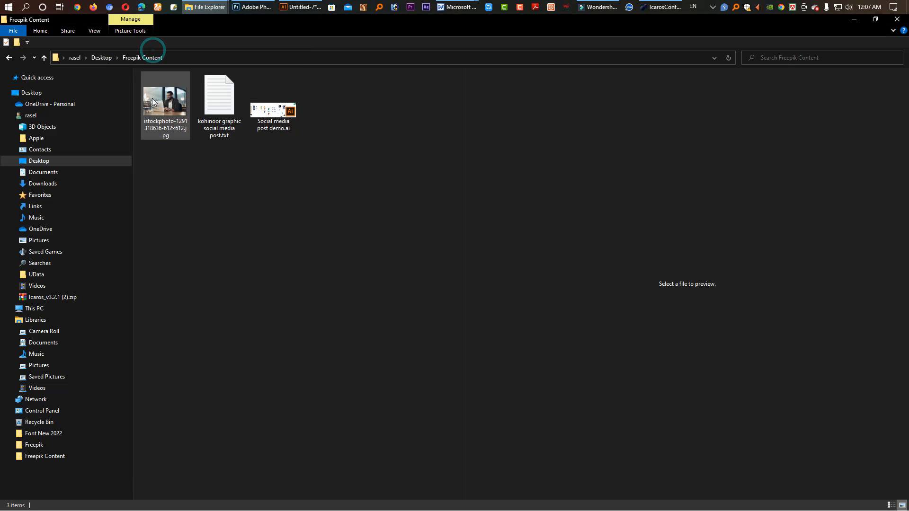
left_click(273, 101)
left_click_drag(273, 101, 469, 39)
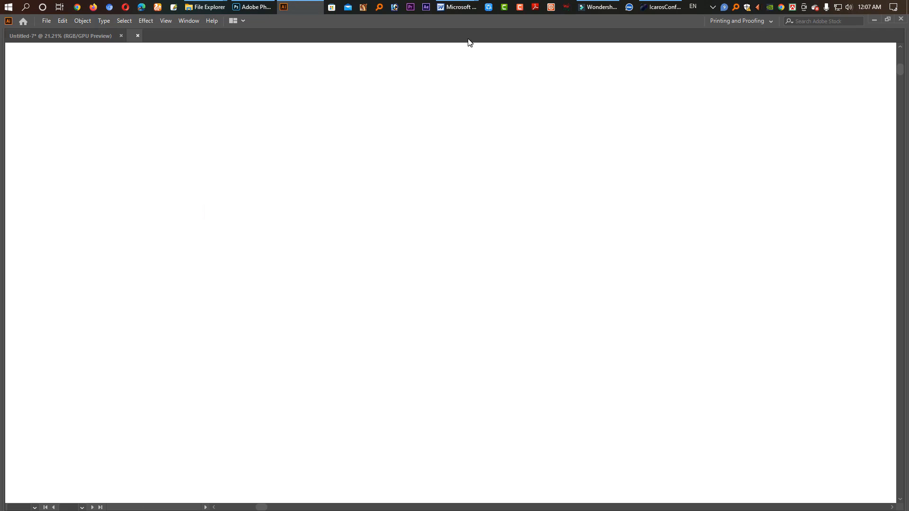
left_click_drag(431, 392, 405, 298)
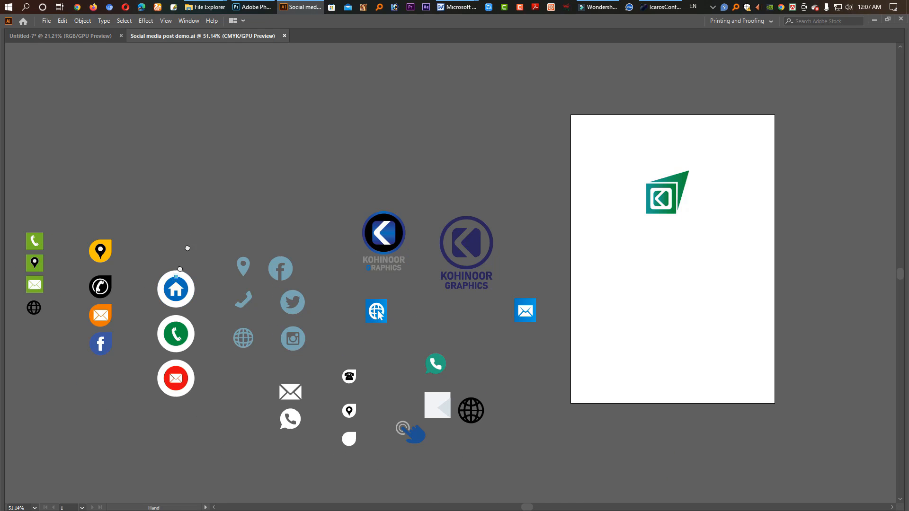
left_click_drag(183, 271, 198, 228)
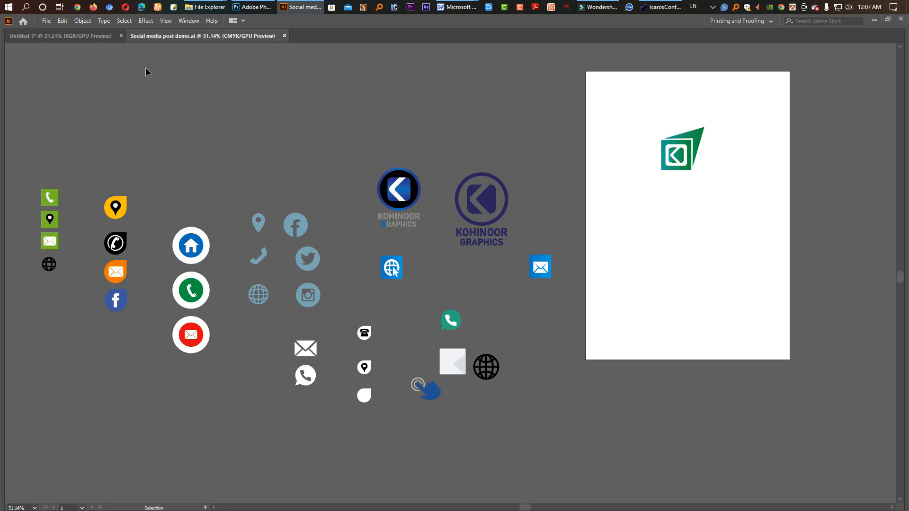
Step: Visit flaticon.com in Firefox as a source of vector icons, and close the browser
left_click(93, 7)
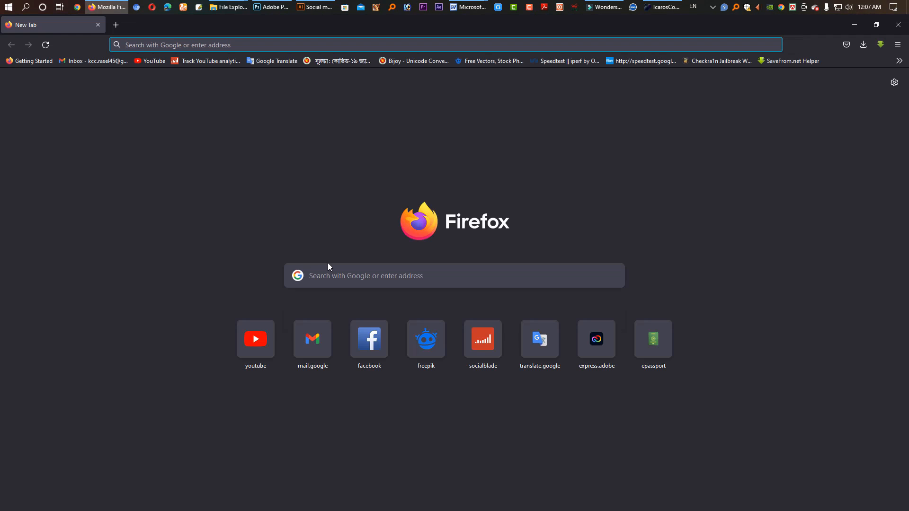
type("www.flat")
key("Down")
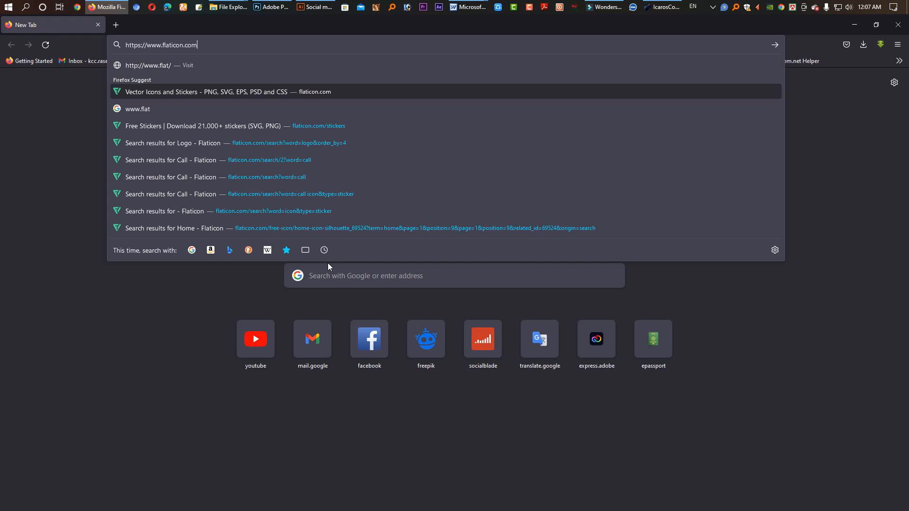
key("Return")
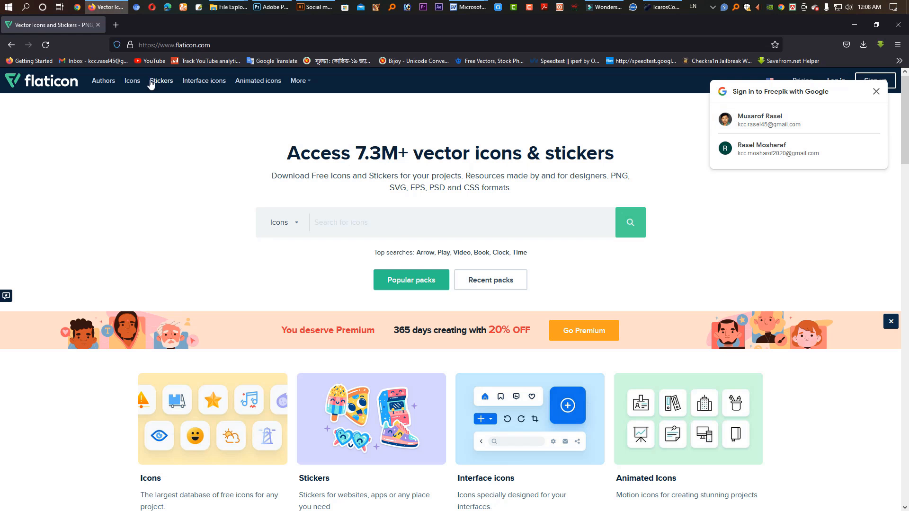
left_click(898, 24)
Step: Copy the green K logo and the green contact icons into Untitled-7, placing the logo about 194 px wide on the upper magenta shape
left_click_drag(735, 252, 654, 112)
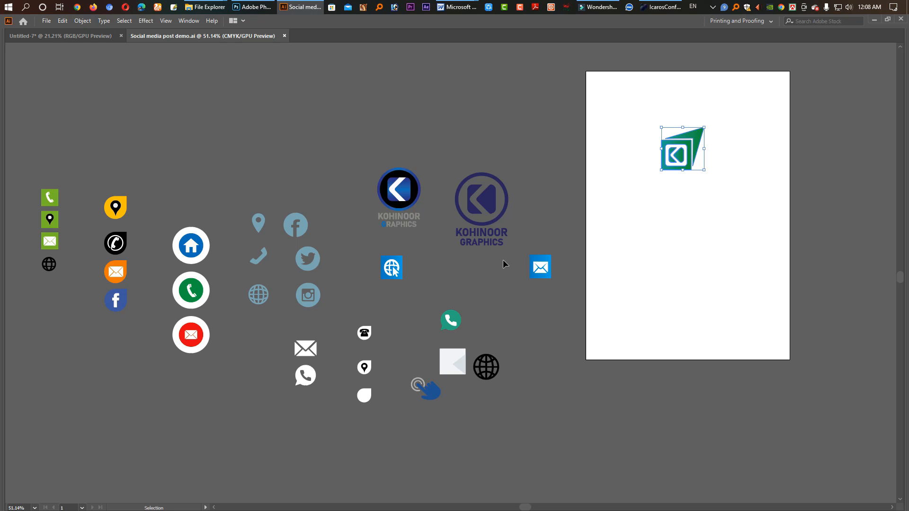
left_click(485, 240, "shift")
left_click(749, 200)
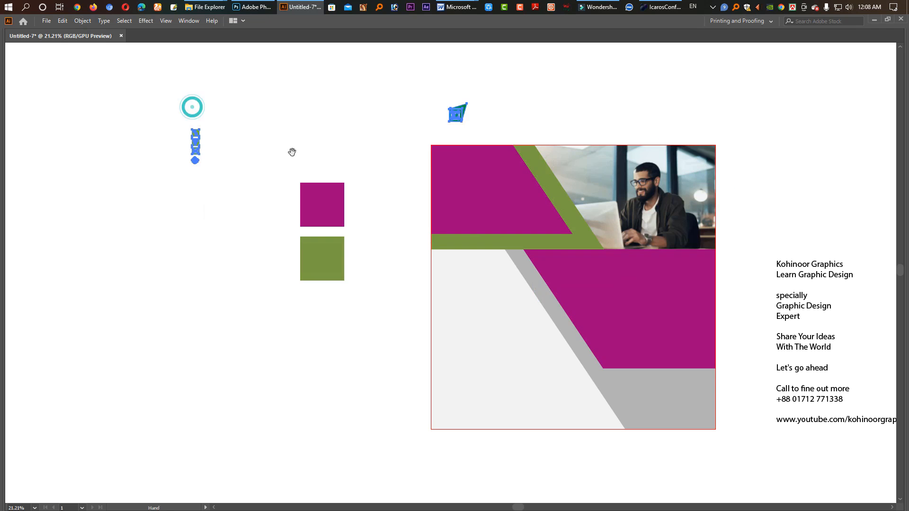
left_click(271, 154)
left_click_drag(464, 126, 336, 206)
left_click(319, 210)
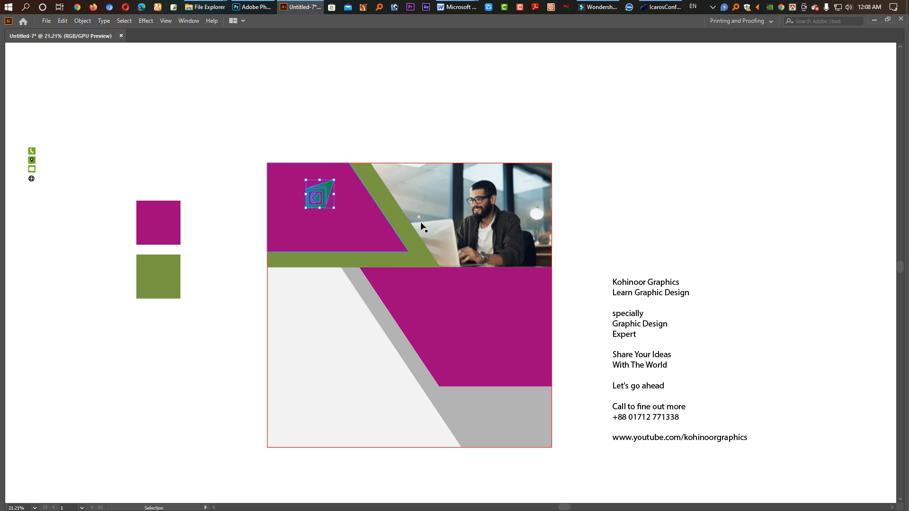
Step: Recolour the logo's gradient to run from orange (R=247 G=147 B=30) to white
key("Tab")
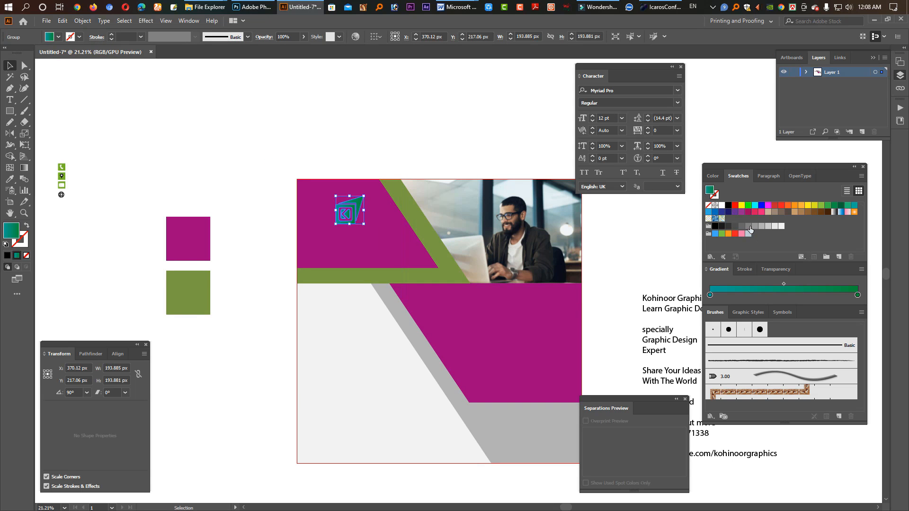
left_click_drag(724, 208, 858, 295)
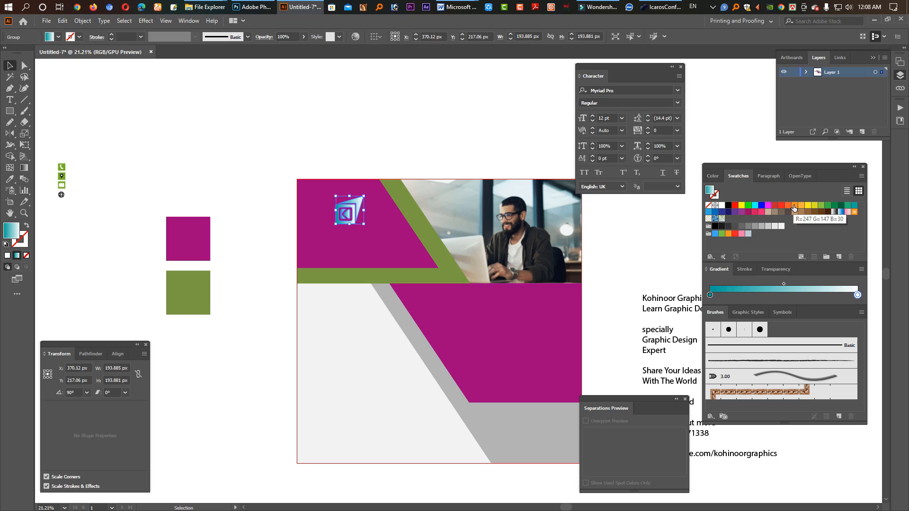
left_click_drag(795, 207, 710, 295)
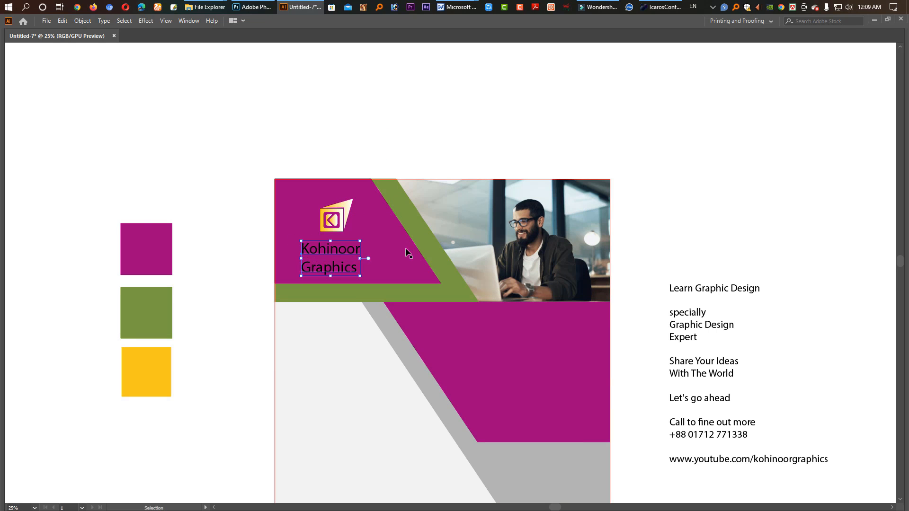
Step: Set the word "Kohinoor" in the company name below the logo in all caps
key("Tab")
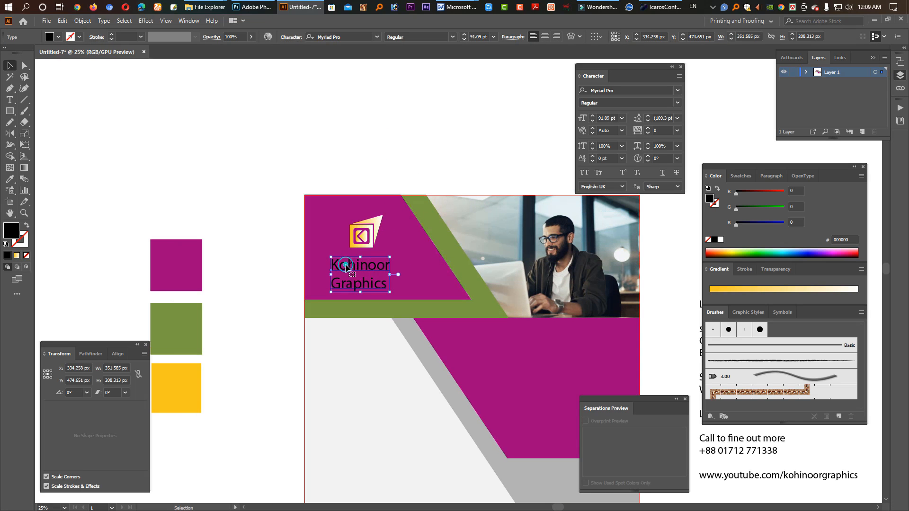
double_click(346, 263)
left_click_drag(332, 265, 417, 266)
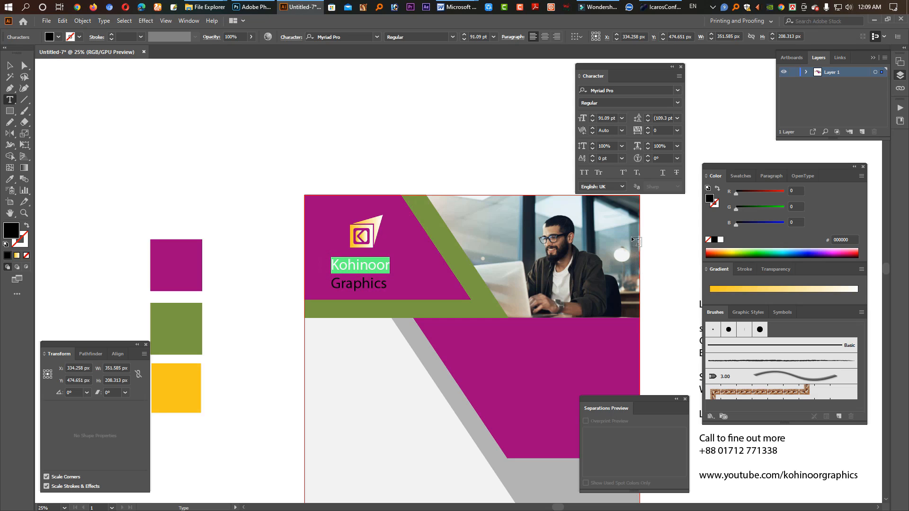
left_click(587, 174)
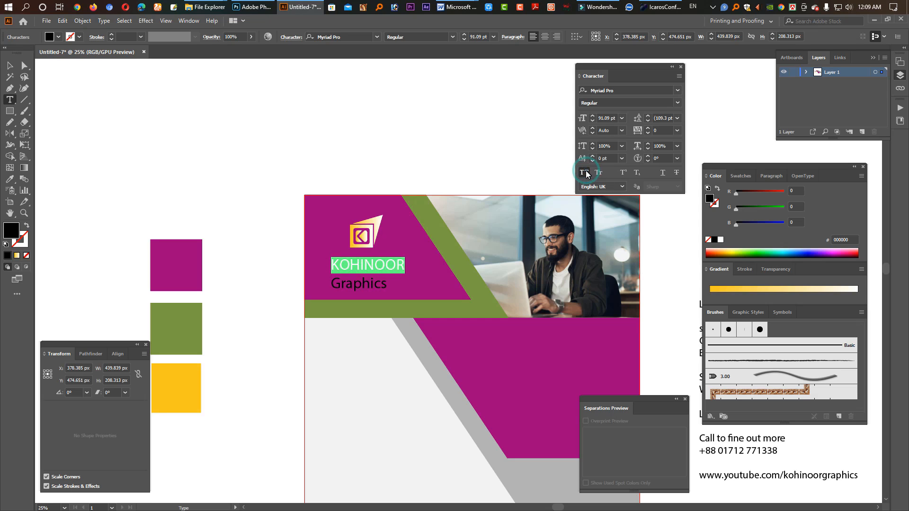
key("Escape")
Step: Tighten the leading of the two-line company name to 79.3 pt and set its font style to Bold
key("alt+Up")
key("alt+Up")
key("alt+Up")
key("alt+Up")
key("alt+Up")
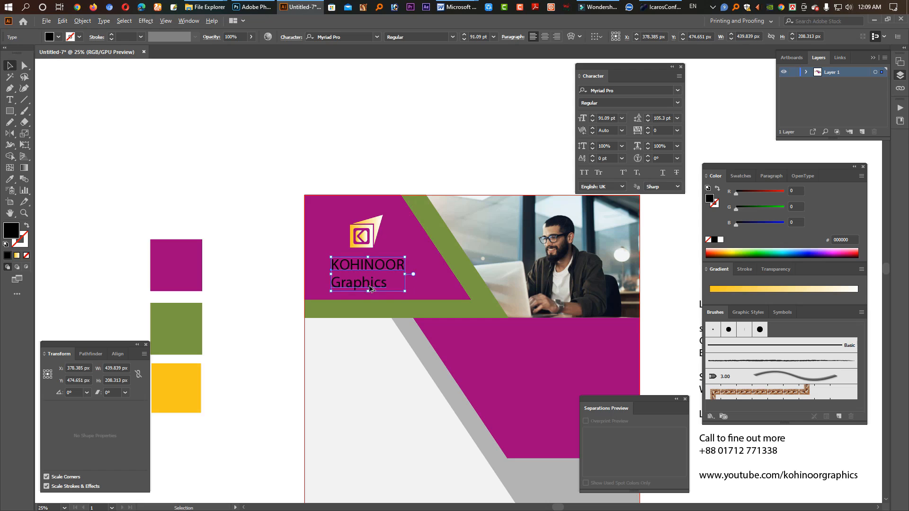
key("alt+Up")
key("alt+Up")
key("alt+Up")
key("alt+Up")
key("alt+Up")
key("alt+Up")
key("alt+Up")
key("alt+Up")
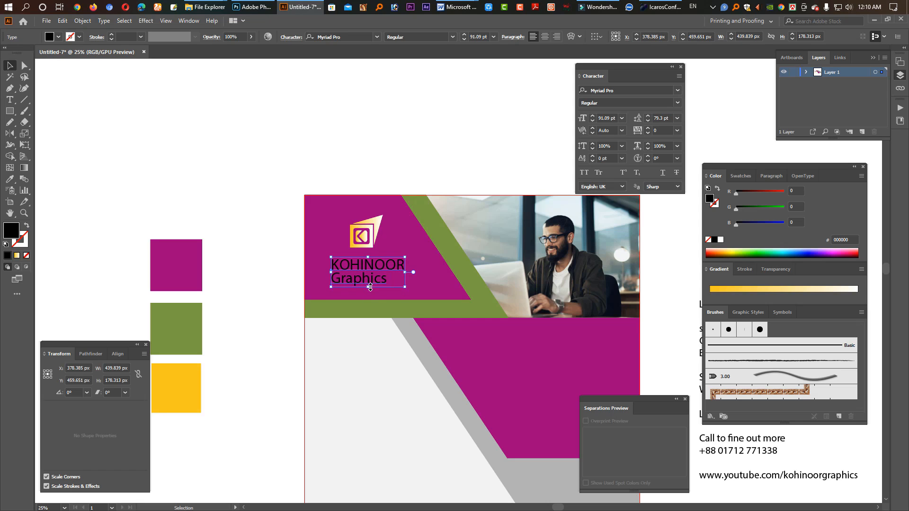
left_click(678, 103)
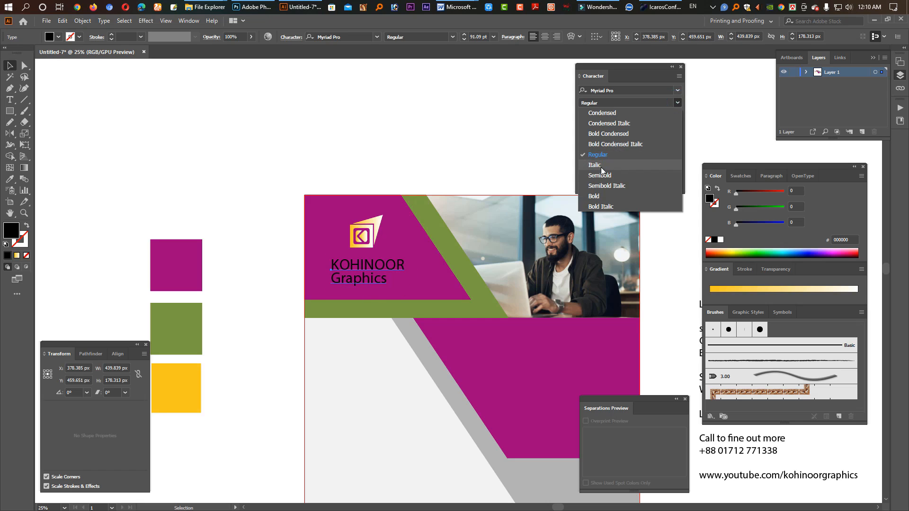
left_click(653, 195)
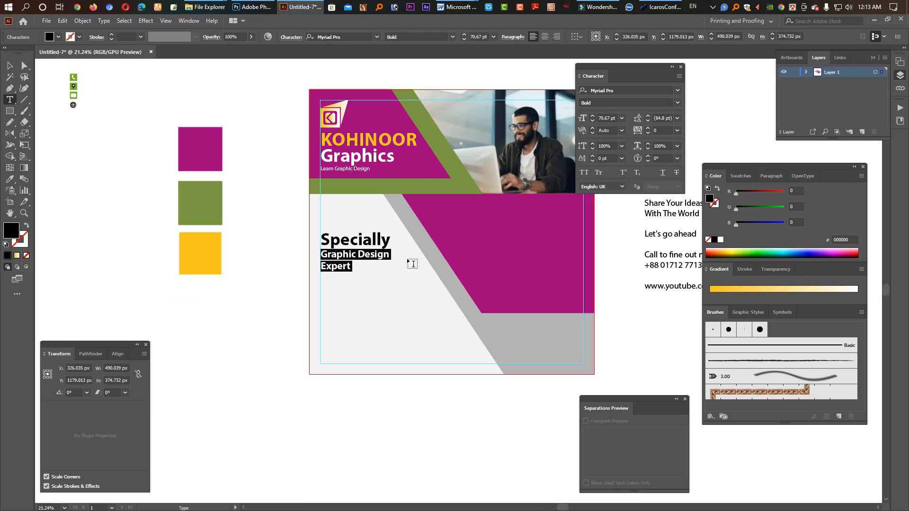
key("Escape")
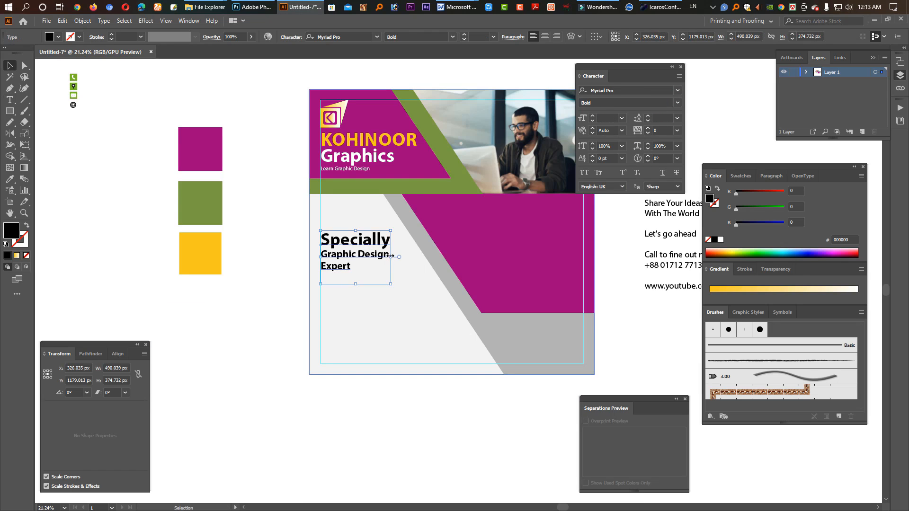
Step: Scale the "Specially Graphic Design Expert" text block to about 547 px wide and colour "Specially" with the magenta of the sample square
left_click_drag(390, 257, 398, 258)
double_click(386, 260)
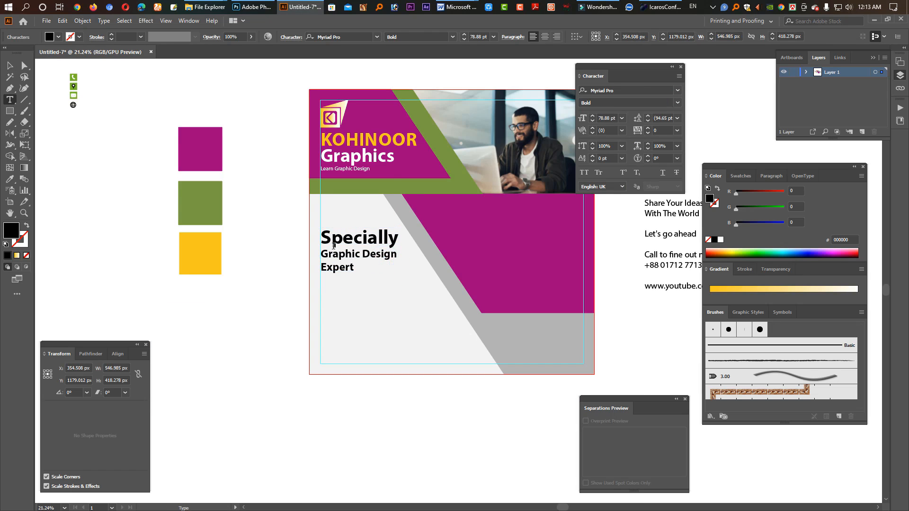
left_click_drag(327, 240, 397, 240)
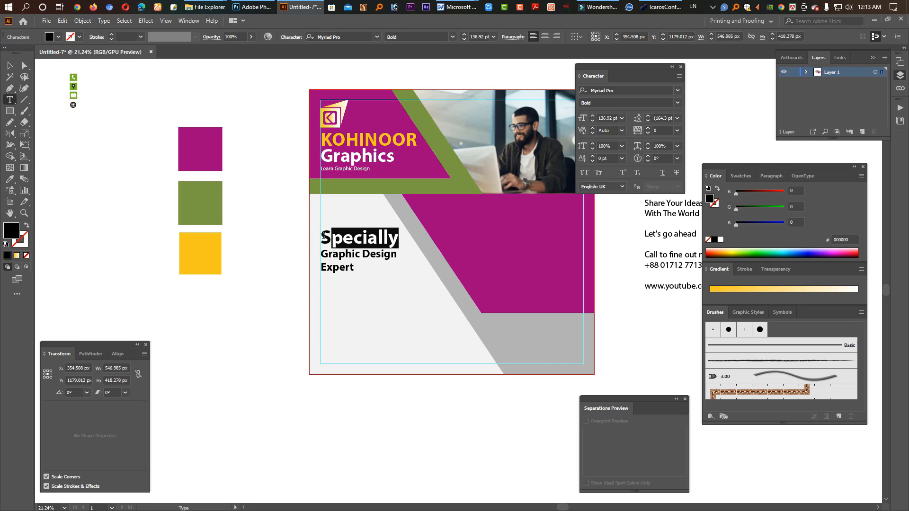
left_click_drag(324, 236, 316, 237)
left_click(9, 179)
left_click(186, 164)
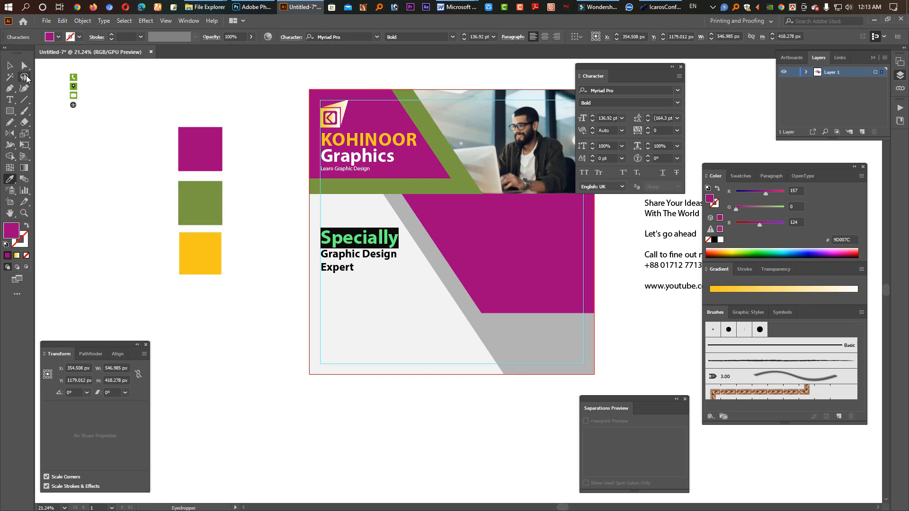
Step: Remove the empty line after "Expert" in the "Specially Graphic Design Expert" text block
left_click(10, 65)
double_click(336, 268)
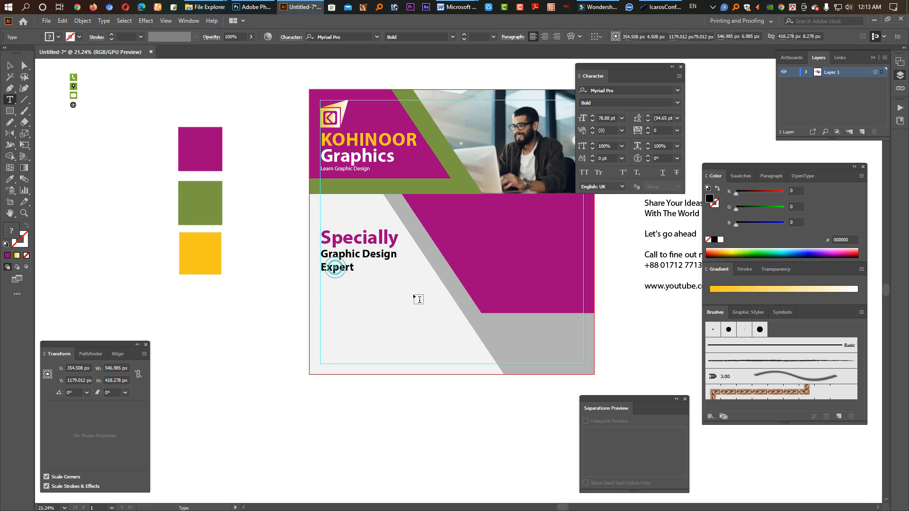
key("Escape")
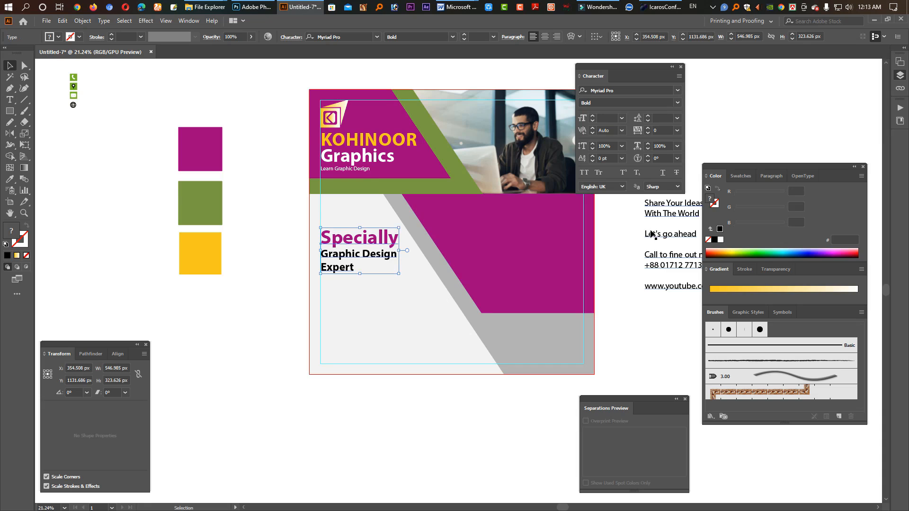
Step: Cut the lines "Share Your Ideas With The World" from the copy beside the artboard and paste them as a separate text object
key("Tab")
double_click(650, 199)
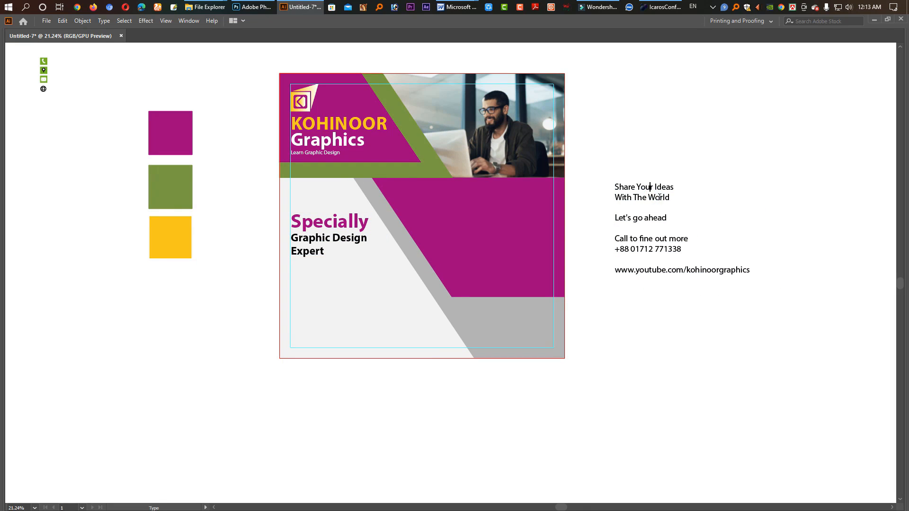
key("shift+Down")
key("shift+Down")
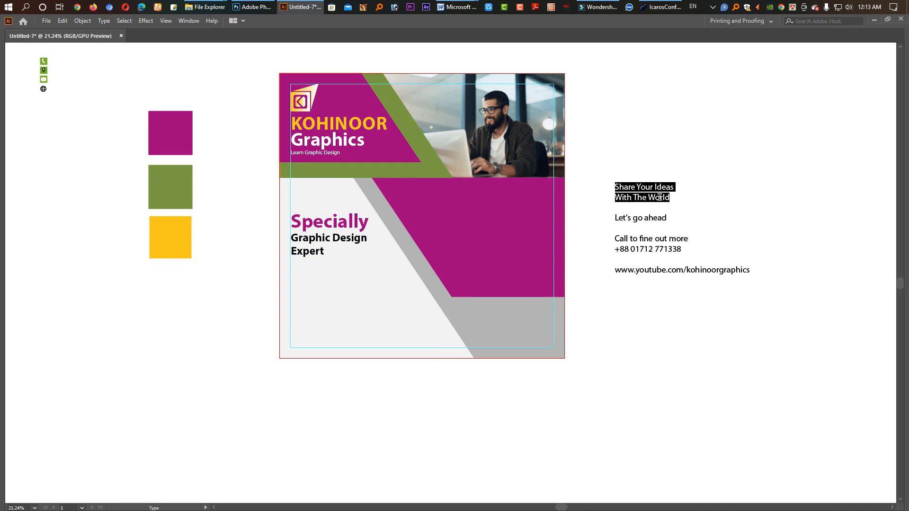
key("ctrl+x")
key("Escape")
key("ctrl+v")
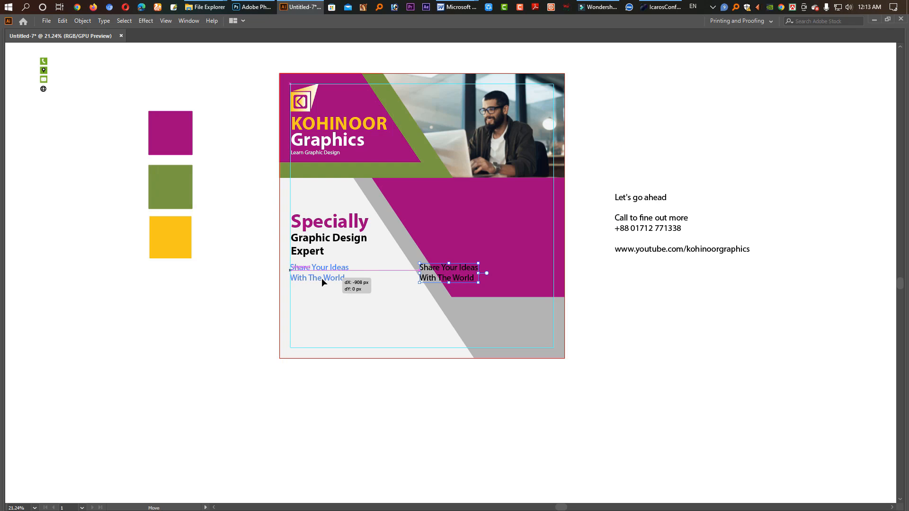
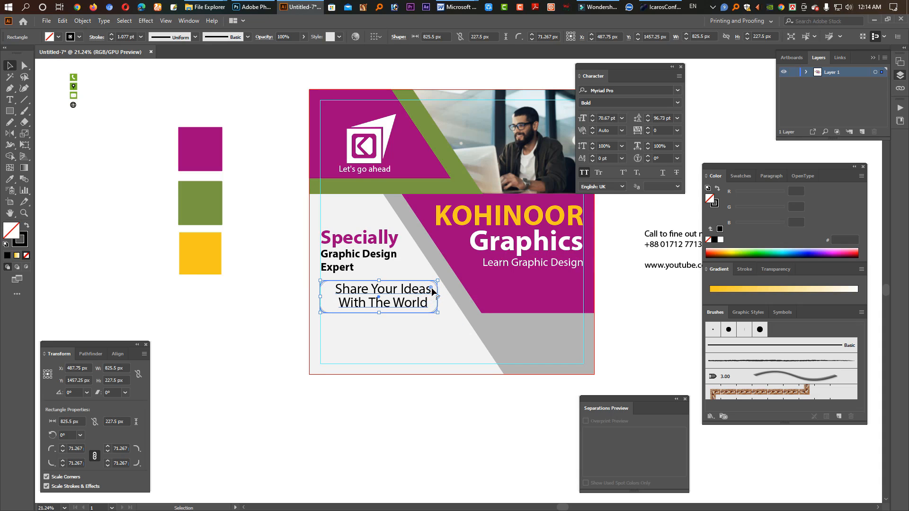
Step: Give the rounded rectangle around "Share Your Ideas With The World" a 12 pt stroke in the green of the sample square
left_click(23, 239)
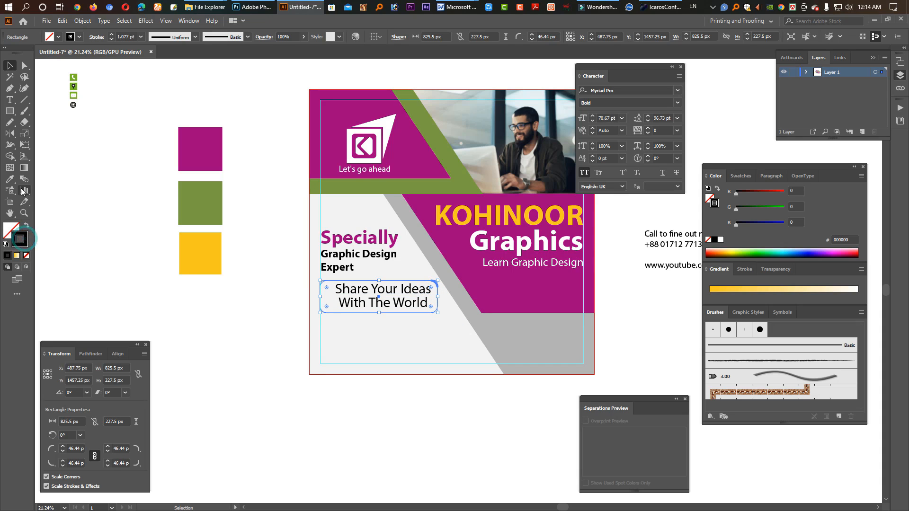
left_click(10, 179)
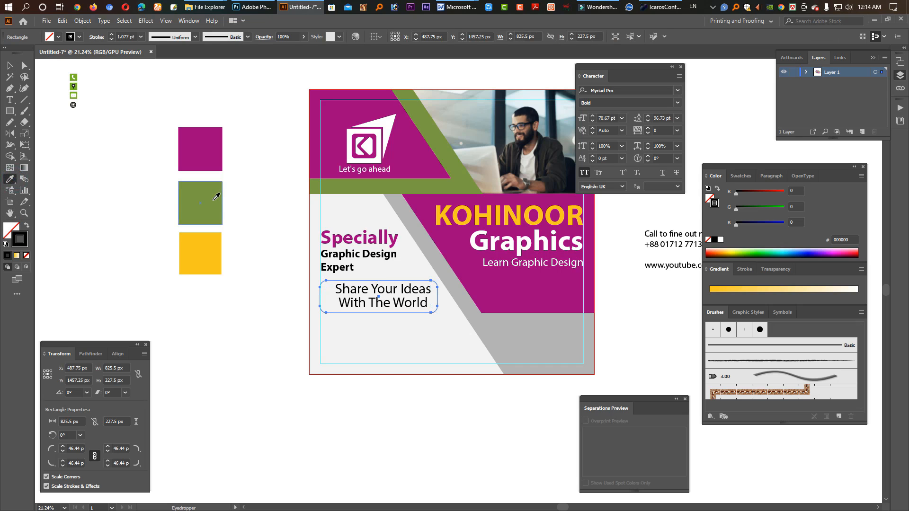
left_click(189, 202)
left_click(27, 226)
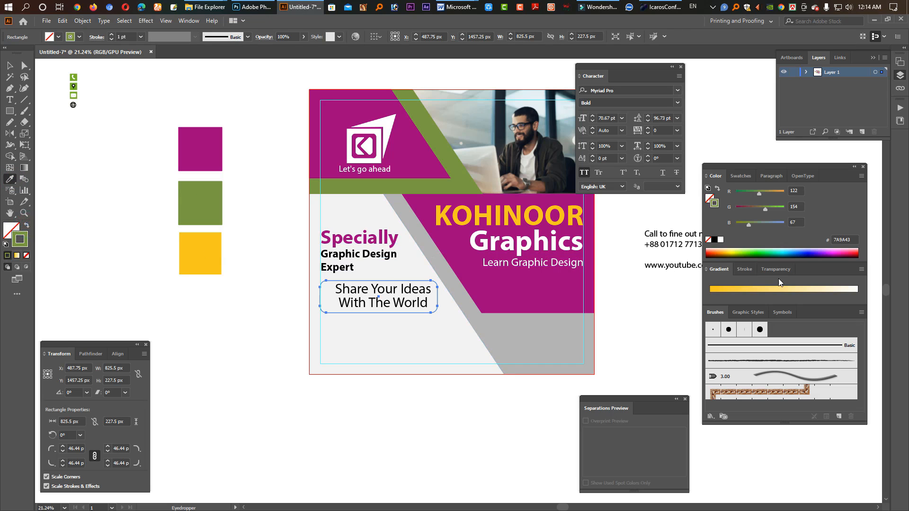
left_click(744, 269)
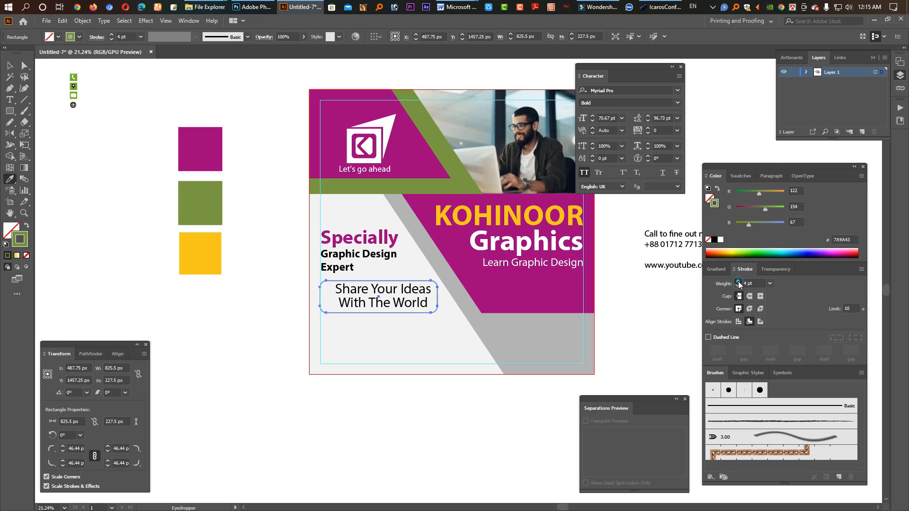
left_click(738, 281)
left_click(738, 282)
left_click(738, 282)
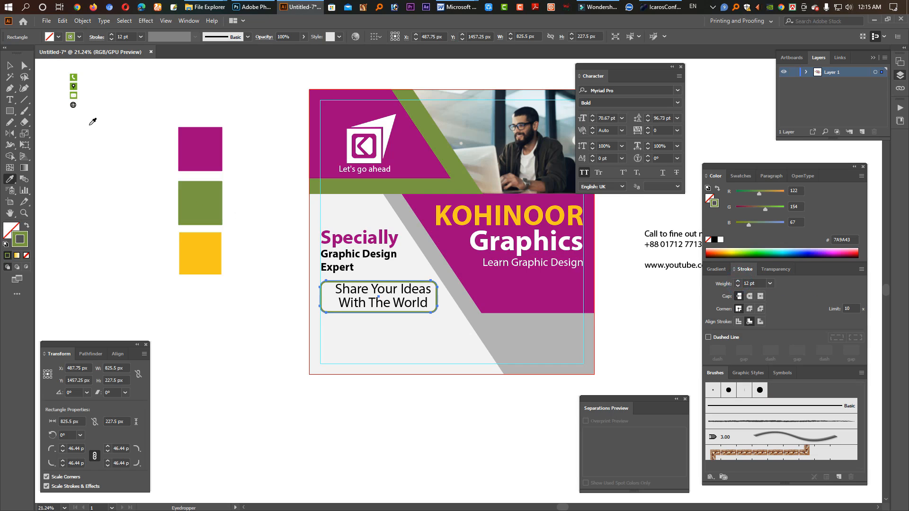
Step: Set the font style of the "Share Your Ideas With The World" text to Bold
key("v")
left_click(396, 298)
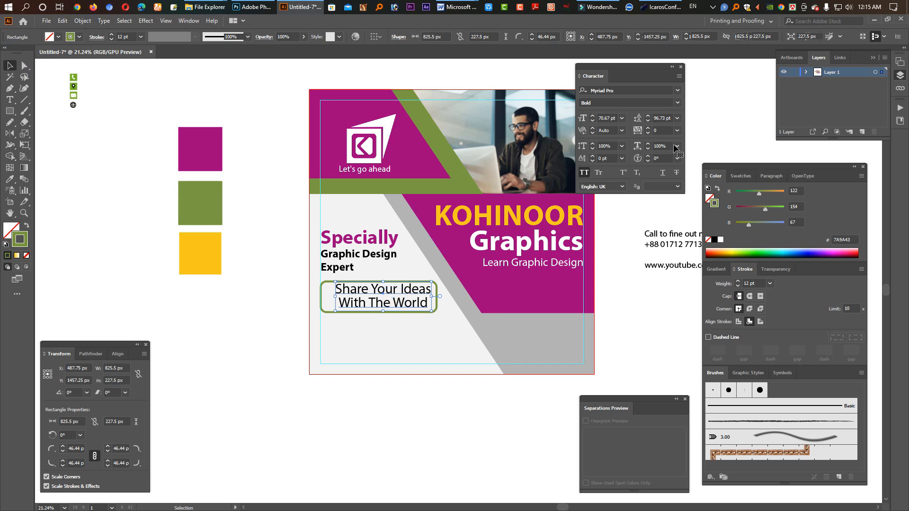
left_click(677, 102)
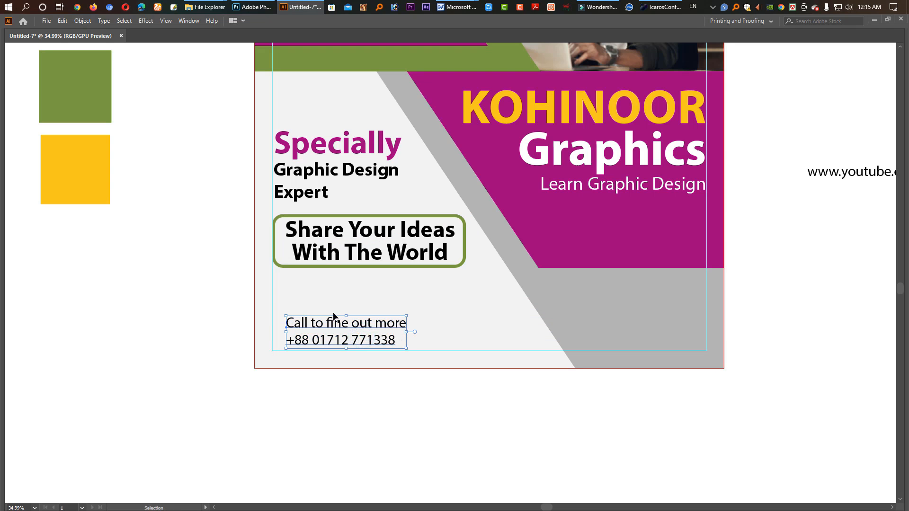
Step: Duplicate the yellow sample square and reshape the copy into a bar about 757 × 96 px behind "Call to fine out more"
key("Tab")
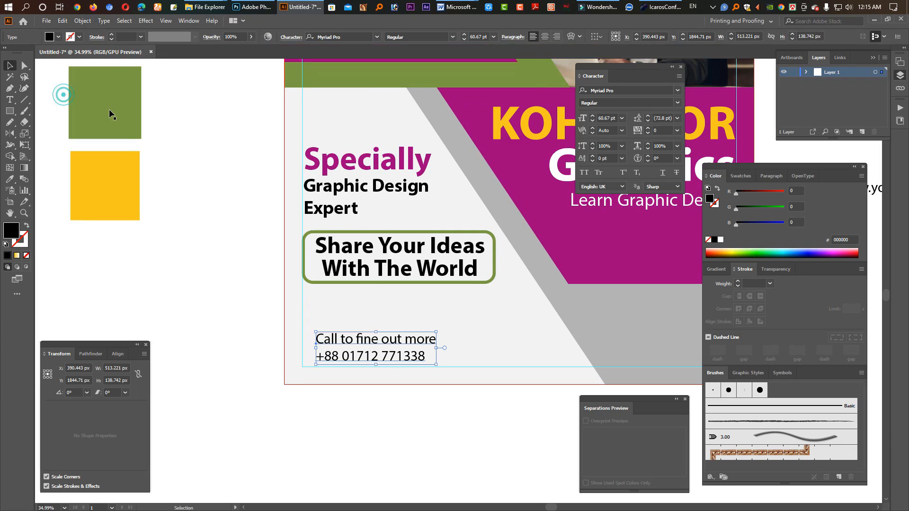
left_click(108, 110)
left_click(108, 191)
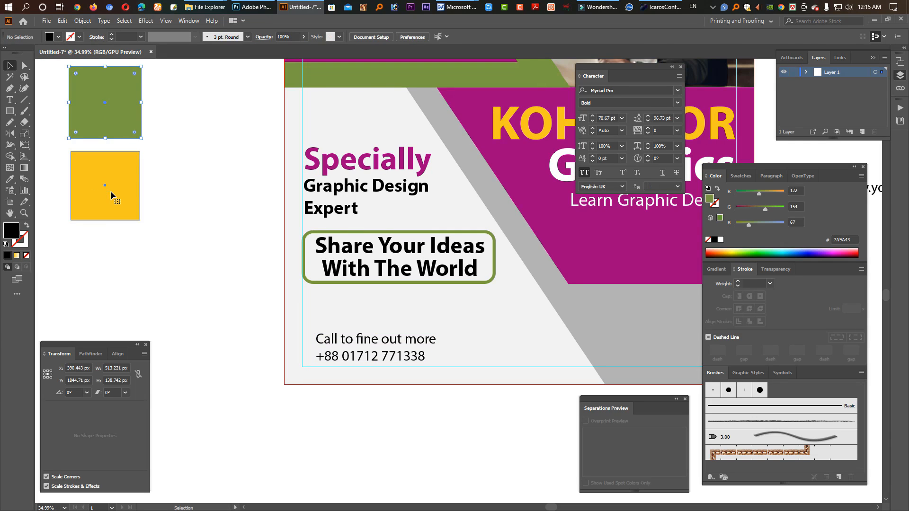
left_click_drag(103, 195, 480, 341)
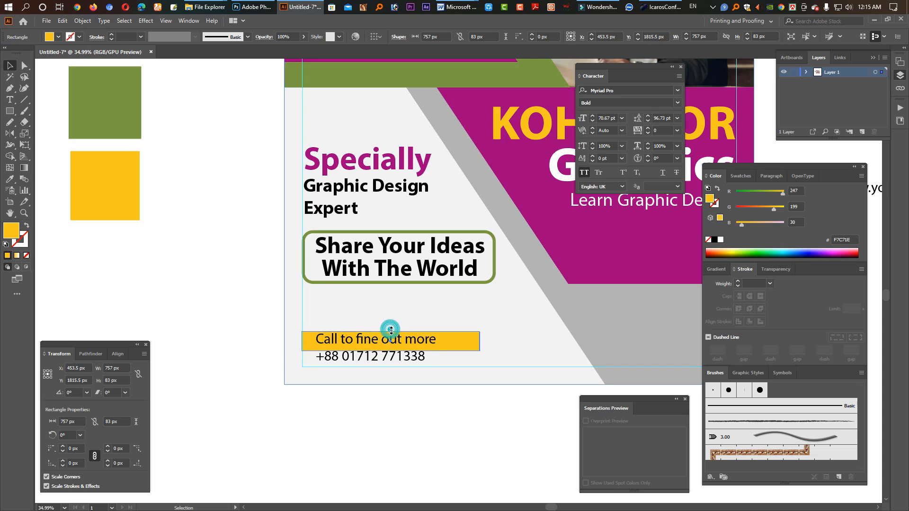
left_click_drag(391, 330, 391, 326)
Step: Cut the phone number line out of the "Call to fine out more" text block, leaving no empty line
left_click(364, 357)
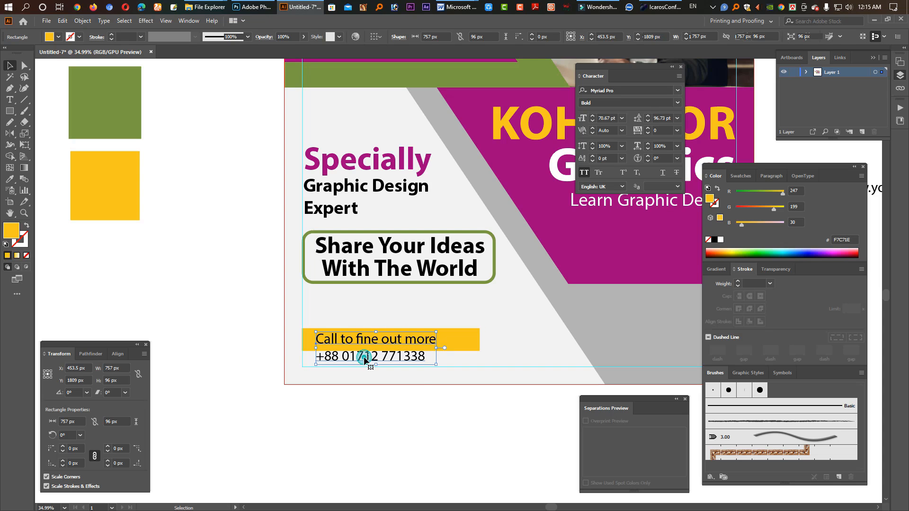
double_click(364, 357)
key("Home")
key("shift+End")
key("ctrl+x")
key("BackSpace")
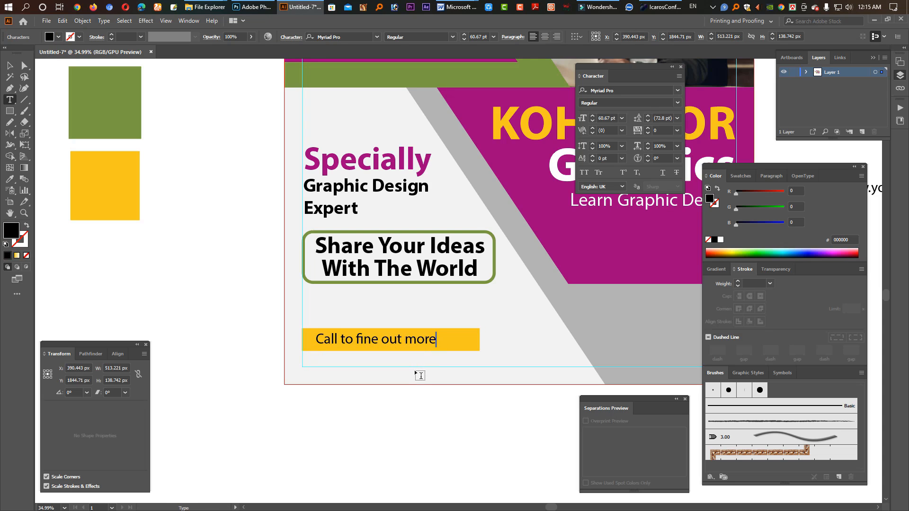
Step: Shift "Call to fine out more" to the right on the yellow bar and paste the phone number as separate text below it
key("Escape")
mouse_move(417, 350)
left_mouse_down()
mouse_move(415, 364)
mouse_move(428, 343)
left_mouse_up()
double_click(419, 357)
key("ctrl+a")
key("ctrl+v")
key("Escape")
left_click(380, 453)
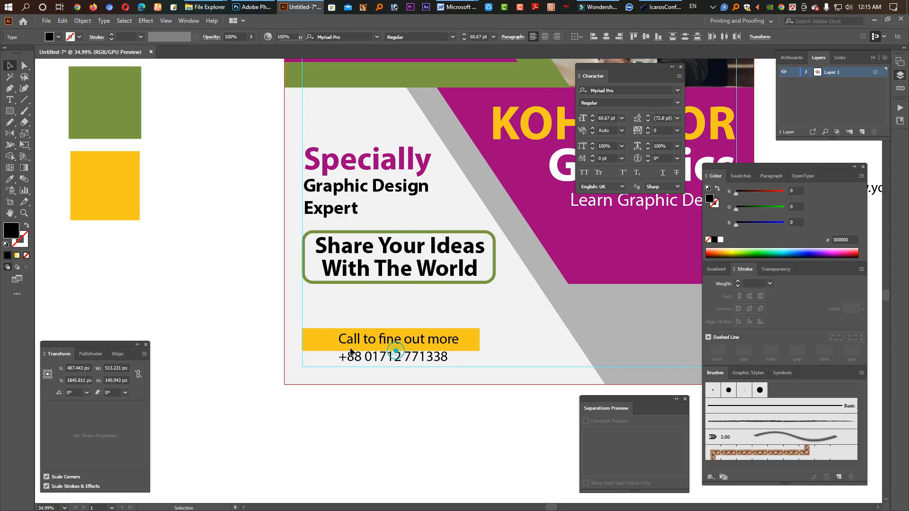
Step: Move the phone icon onto the yellow bar before "Call to fine out more" and scale it to about 80 px
scroll(351, 351, "down", 2)
left_click_drag(245, 261, 280, 325)
left_click_drag(94, 127, 324, 376)
scroll(324, 376, "up", 3)
left_click_drag(325, 375, 339, 164)
left_click_drag(333, 128, 437, 225)
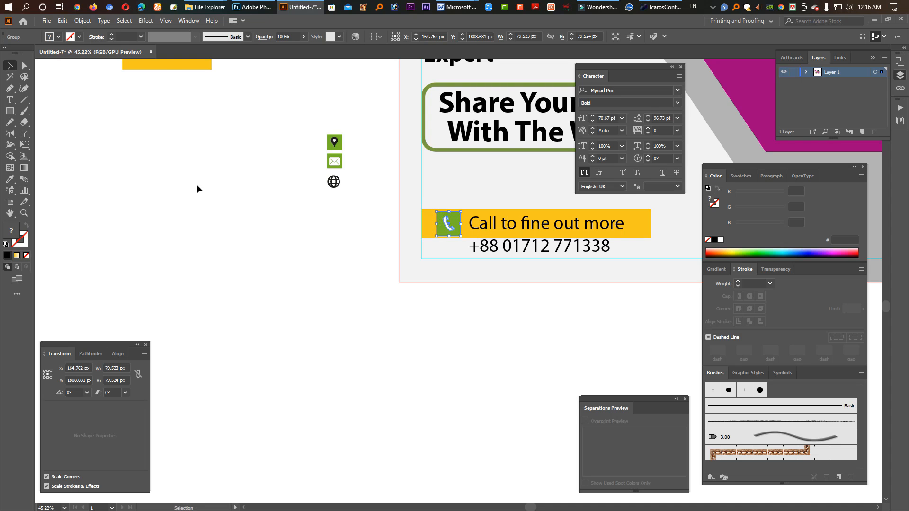
key("Tab")
key("Tab")
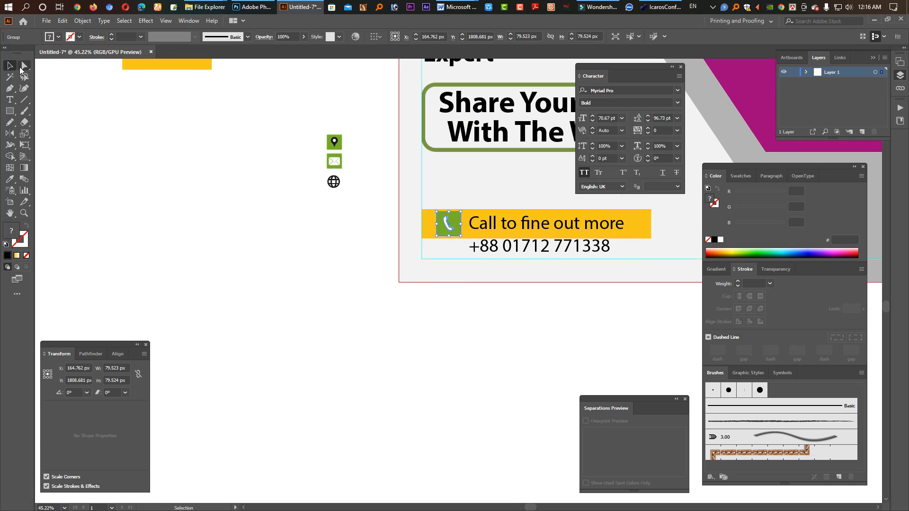
Step: Recolour only the phone icon's background square with the magenta of the sample square
left_click(21, 67)
left_click(151, 144)
left_click_drag(408, 219, 354, 218)
left_click_drag(429, 223, 382, 344)
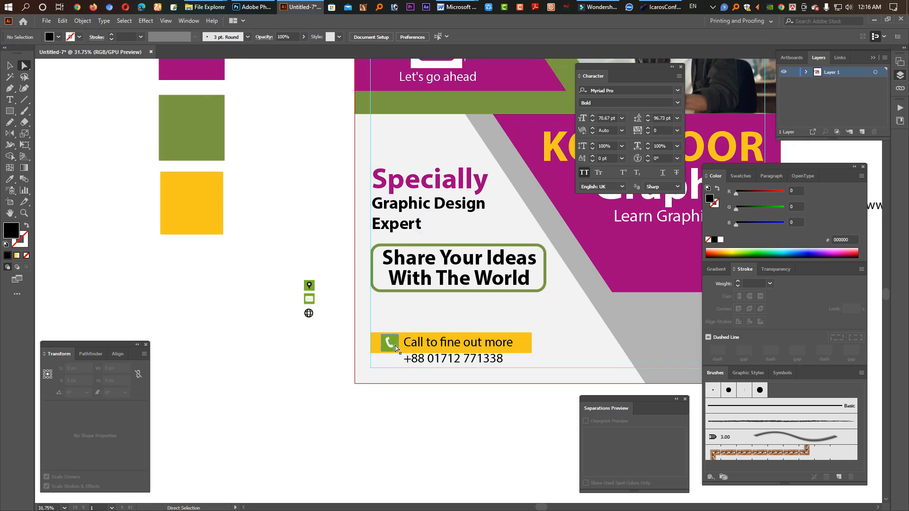
left_click(397, 349)
left_click(10, 179)
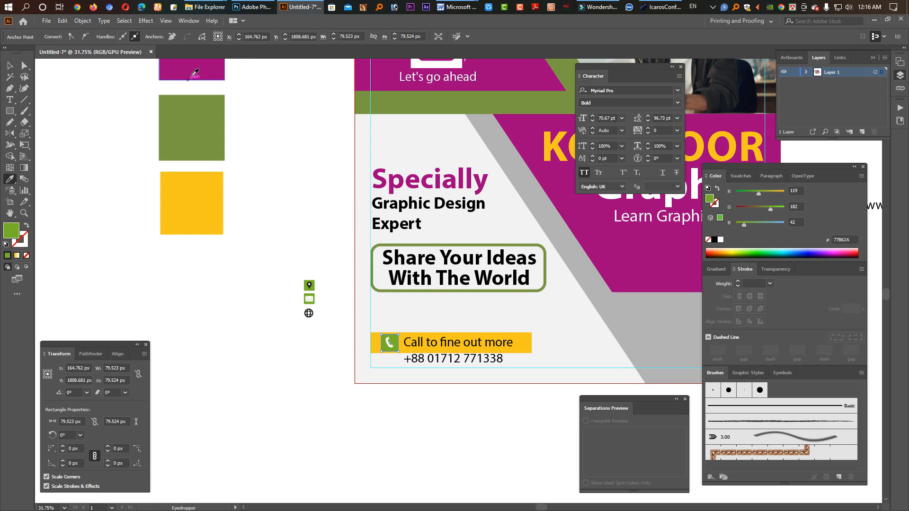
left_click(194, 73)
left_click(11, 66)
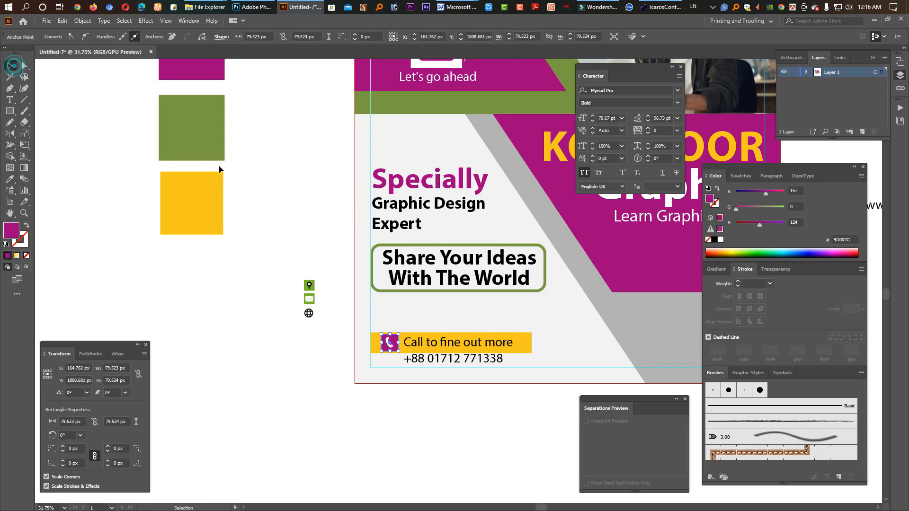
Step: Nudge the phone number slightly further below the yellow bar and set its font style to Bold
left_click_drag(561, 375, 477, 339)
left_click(370, 314)
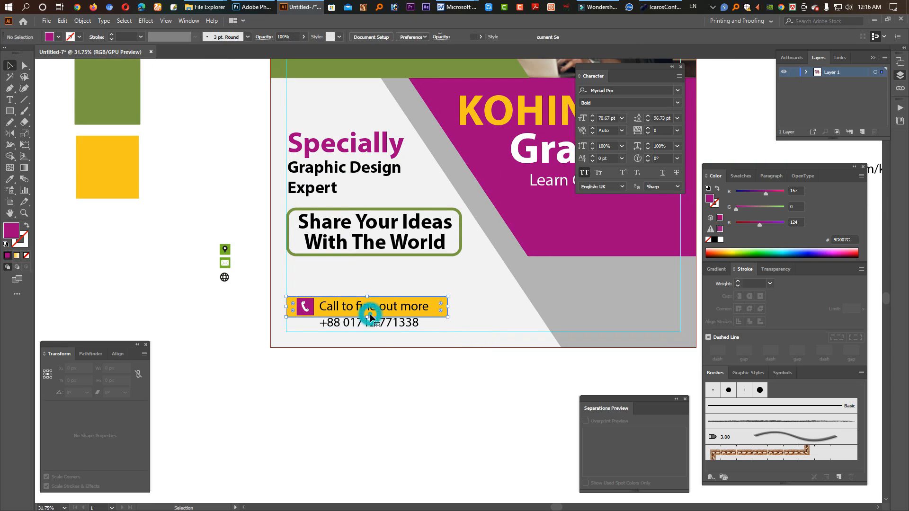
left_click(379, 328, "shift")
key("shift+Down")
key("shift+Down")
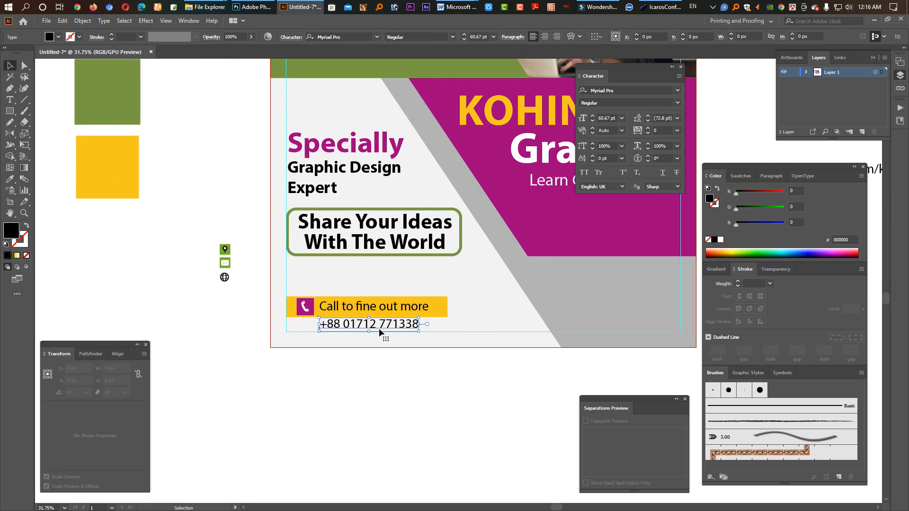
left_click(678, 103)
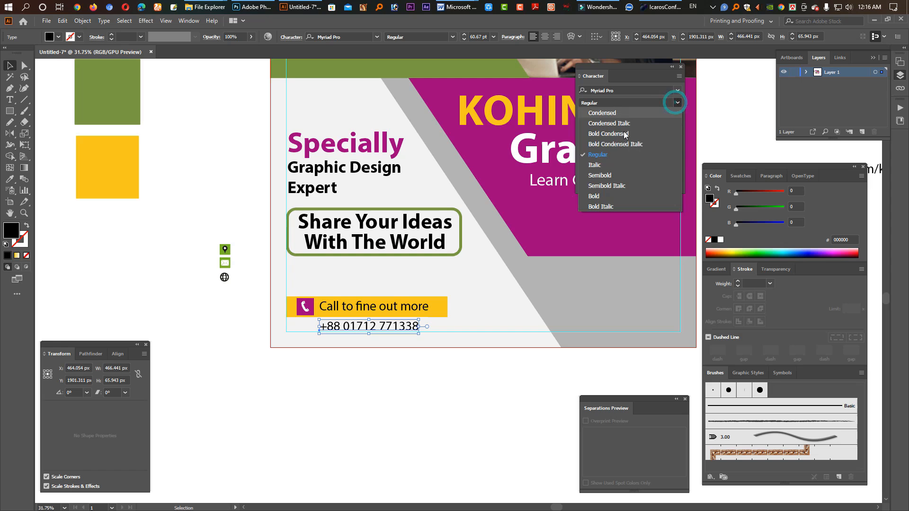
left_click(601, 196)
left_click(444, 376)
key("Tab")
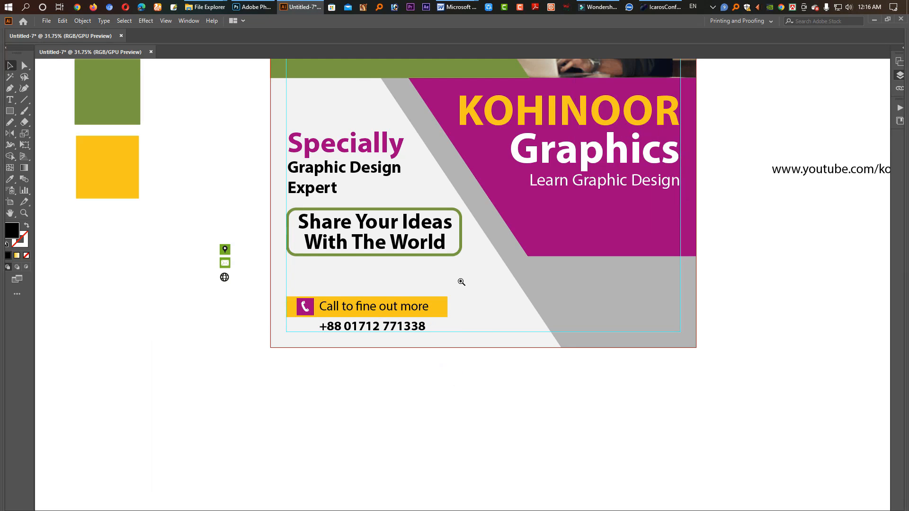
left_click_drag(554, 279, 453, 279)
left_click(696, 158)
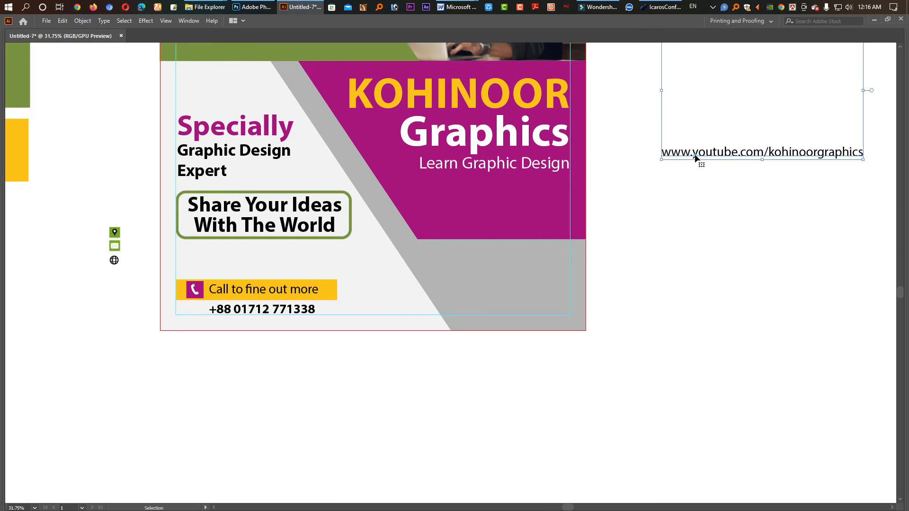
double_click(693, 154)
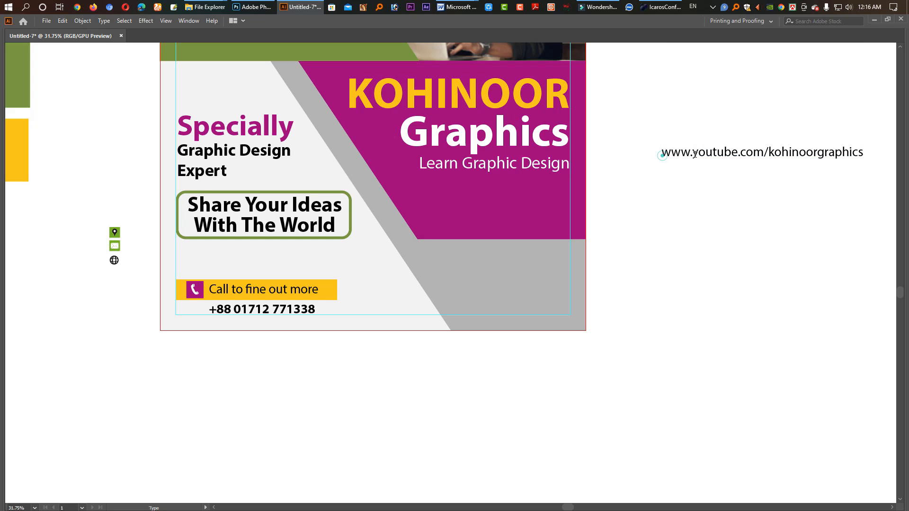
left_click_drag(663, 155, 867, 165)
key("ctrl+x")
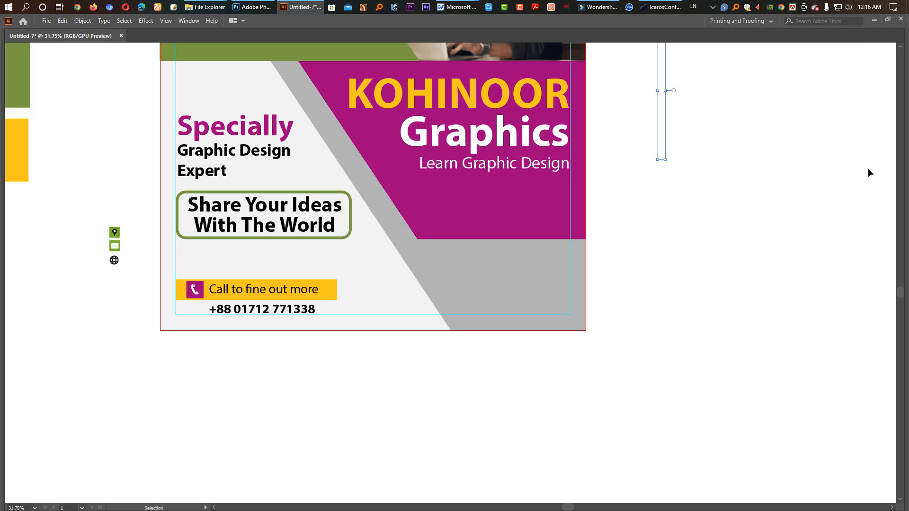
key("ctrl+v")
left_click(392, 274)
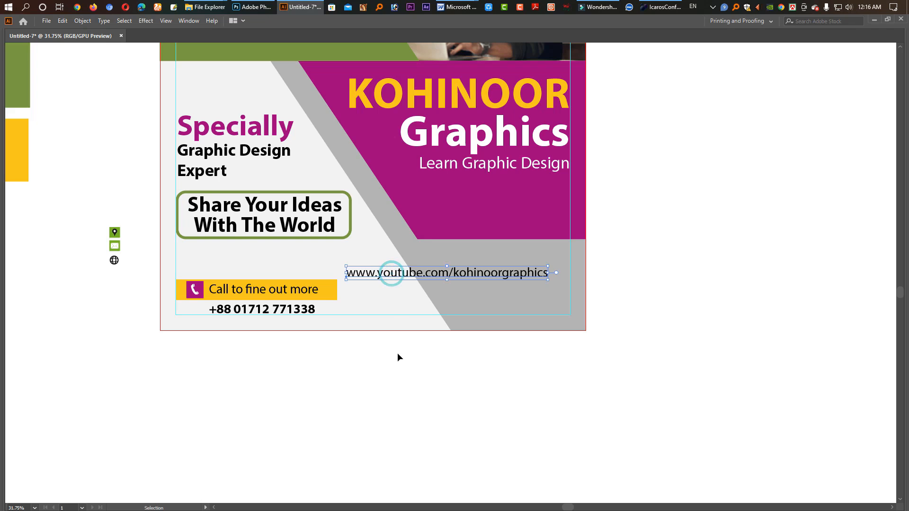
left_click_drag(386, 273, 526, 366)
double_click(385, 365)
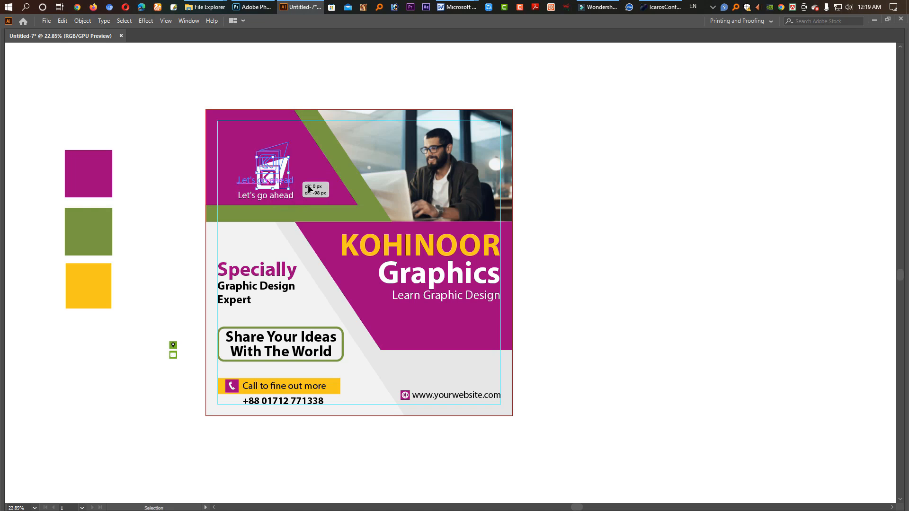
Step: Align the logo and "Let's go ahead" on their horizontal centres and move them slightly right within the magenta shape
key("Tab")
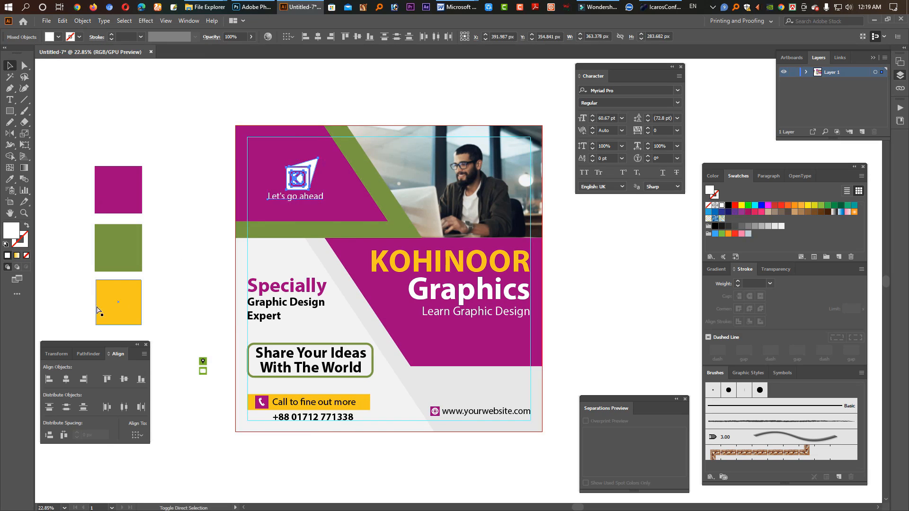
key("ctrl+shift+c")
left_click(66, 380)
left_click_drag(295, 176, 308, 176)
Step: Move the company name and "Learn Graphic Design" slightly down in the magenta shape and scale "Learn Graphic Design" to about 835 px wide
scroll(505, 227, "down", 2)
left_click_drag(500, 237, 412, 201)
left_click(500, 248)
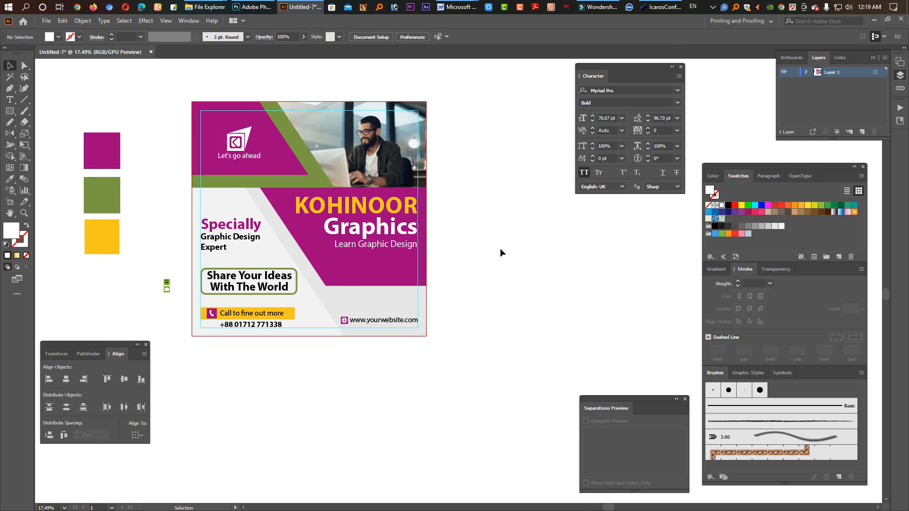
left_click(381, 244)
left_click(378, 236, "shift")
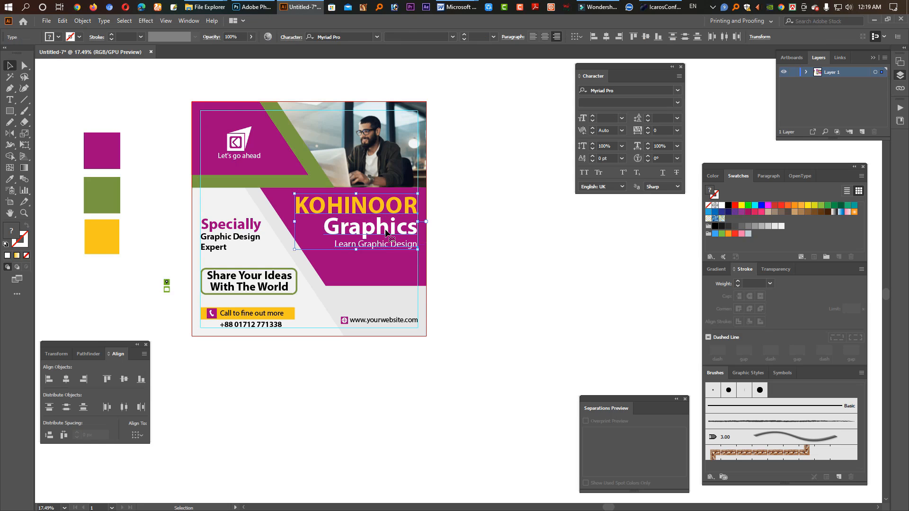
left_click_drag(385, 231, 320, 256)
left_click(451, 268)
Step: Set the font of "Learn Graphic Design" to Market Deco and scale the line down to roughly the width of "Graphics"
left_click(616, 93)
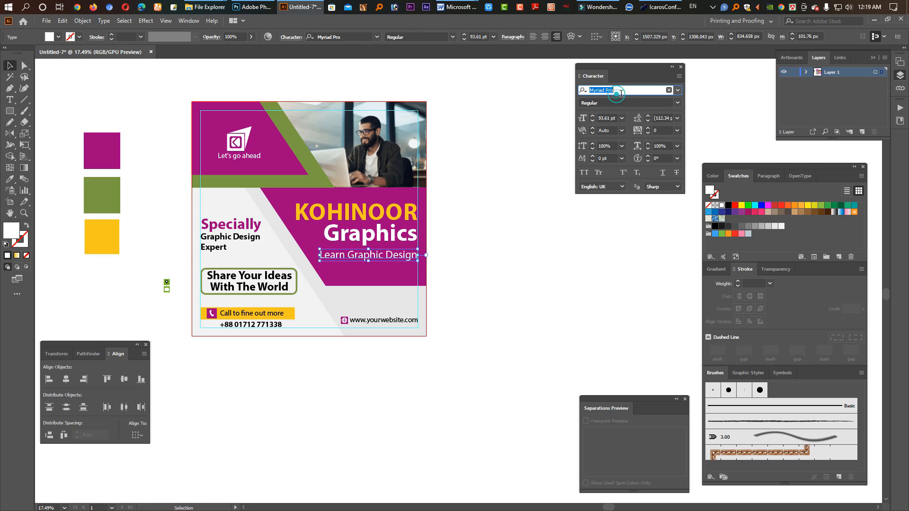
type("ke")
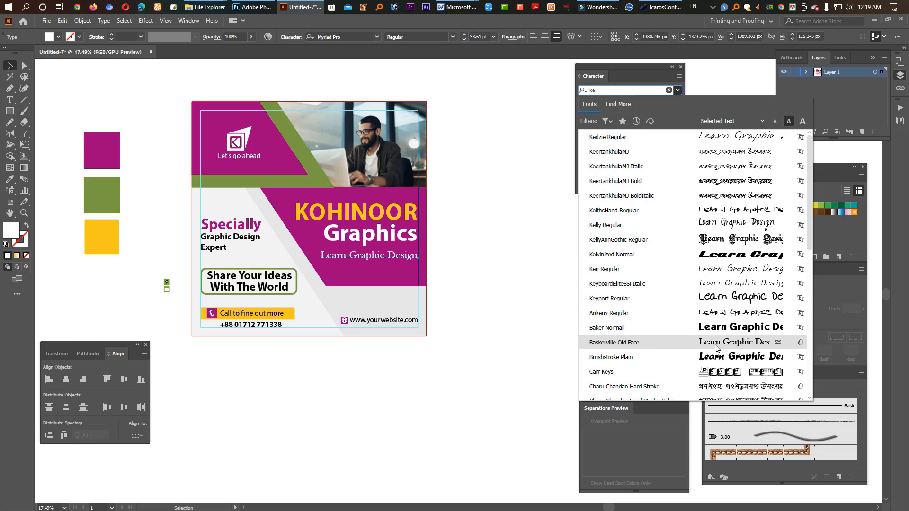
scroll(717, 347, "down", 6)
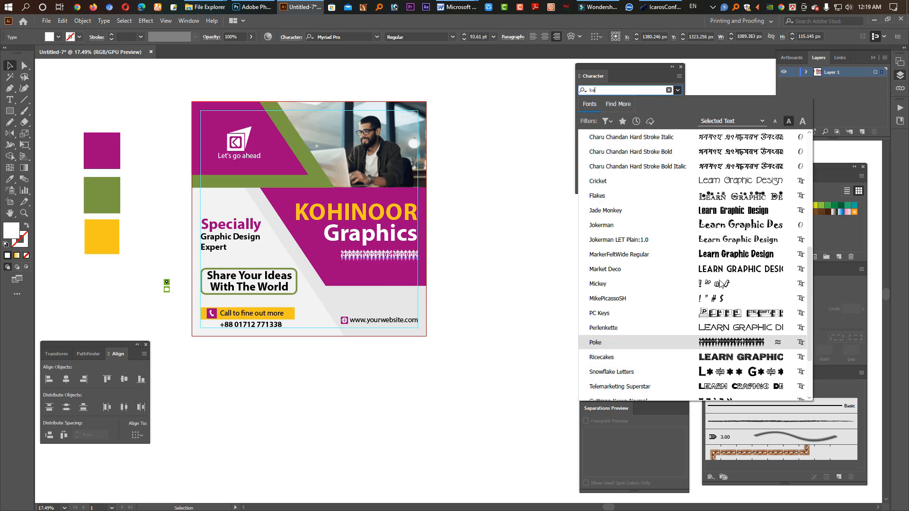
left_click(720, 271)
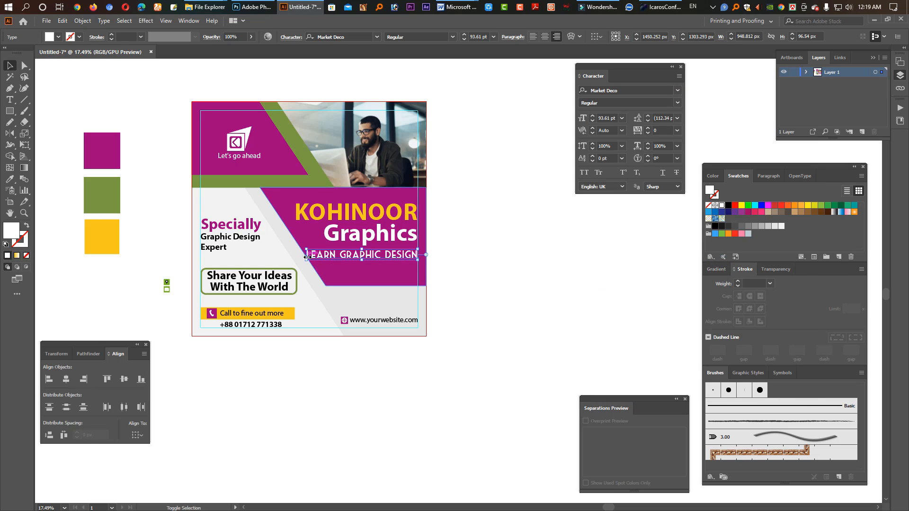
left_click_drag(306, 256, 321, 258)
double_click(326, 235)
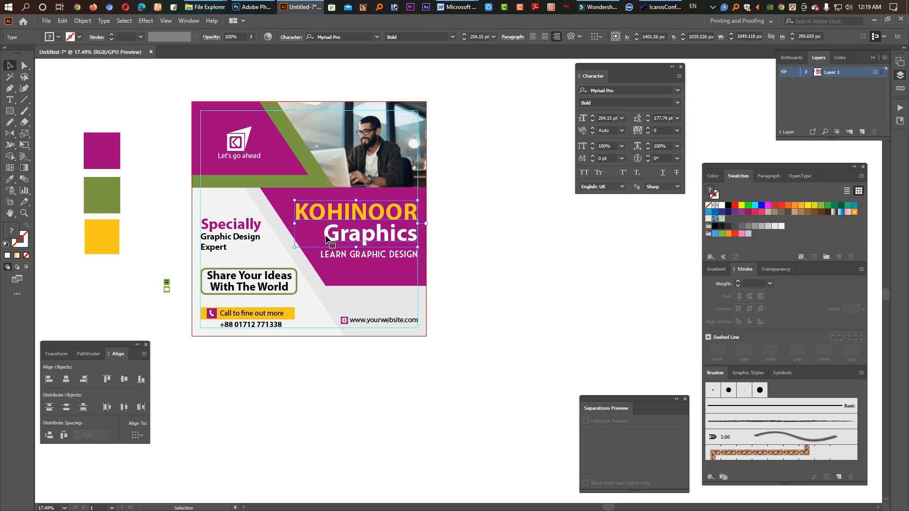
Step: Split the company name into two text objects, leaving "KOHINOOR" on its line and placing "Graphics" separately below it
key("ctrl+a")
key("Delete")
key("Escape")
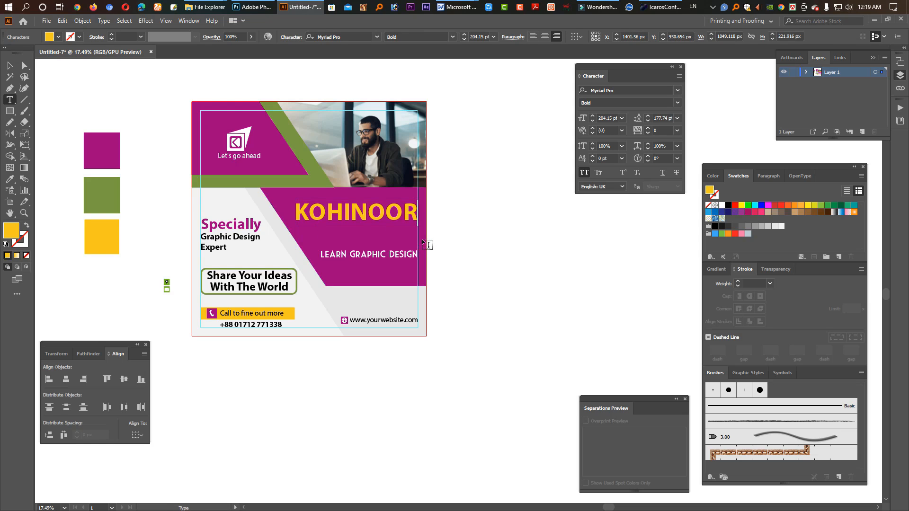
left_click(393, 214)
left_click_drag(393, 213, 393, 233)
double_click(393, 232)
key("ctrl+a")
key("ctrl+v")
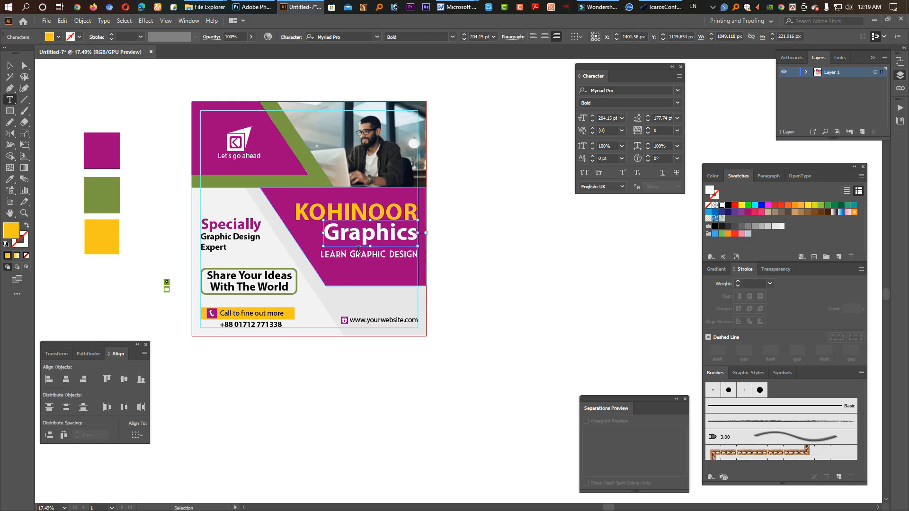
Step: Scale "Graphics" down slightly from its left side so it stays flush with the right margin guide
key("Escape")
mouse_move(324, 233)
left_mouse_down()
mouse_move(314, 233)
mouse_move(338, 233)
left_mouse_up()
left_click(579, 240)
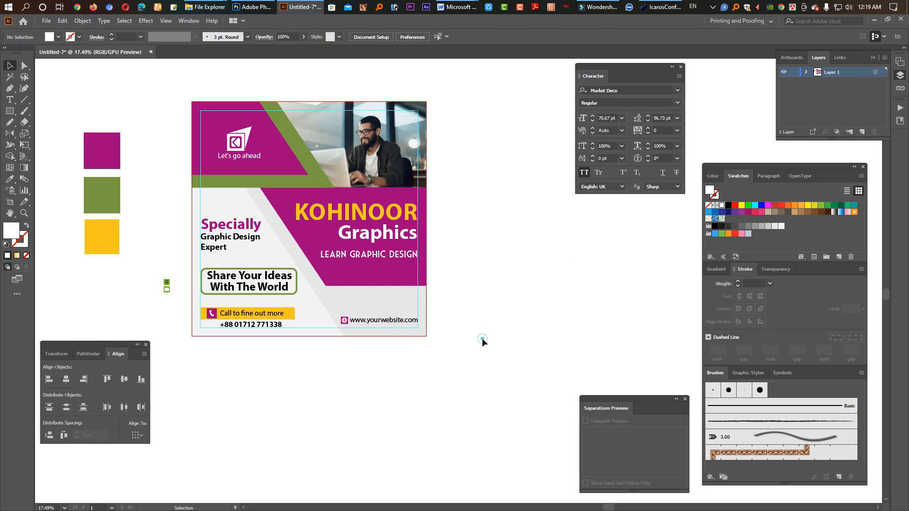
Step: Fill the full-artboard background rectangle with white
left_click_drag(318, 371, 371, 384)
left_click(359, 410)
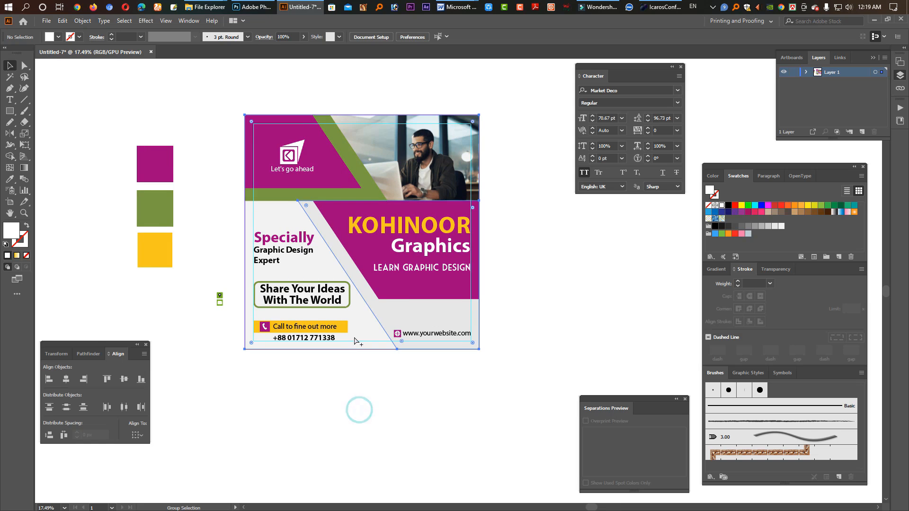
left_click(364, 335)
key("Tab")
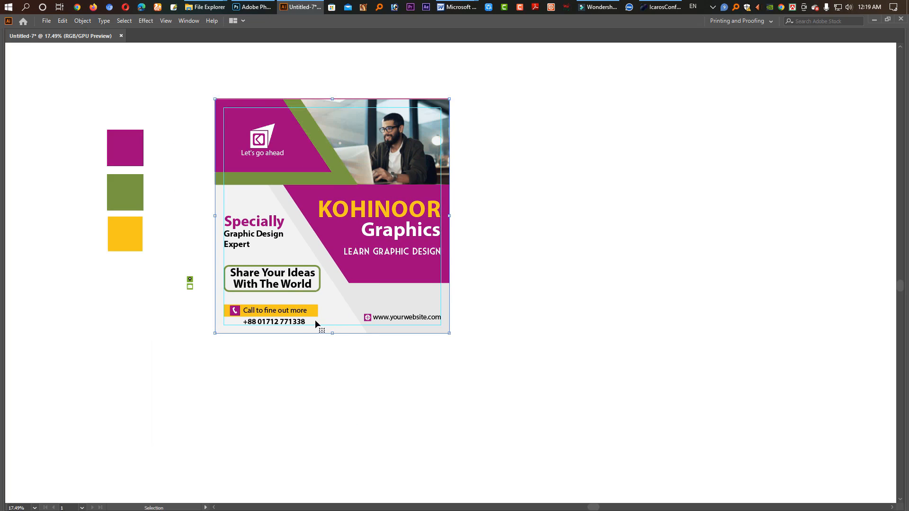
key("Tab")
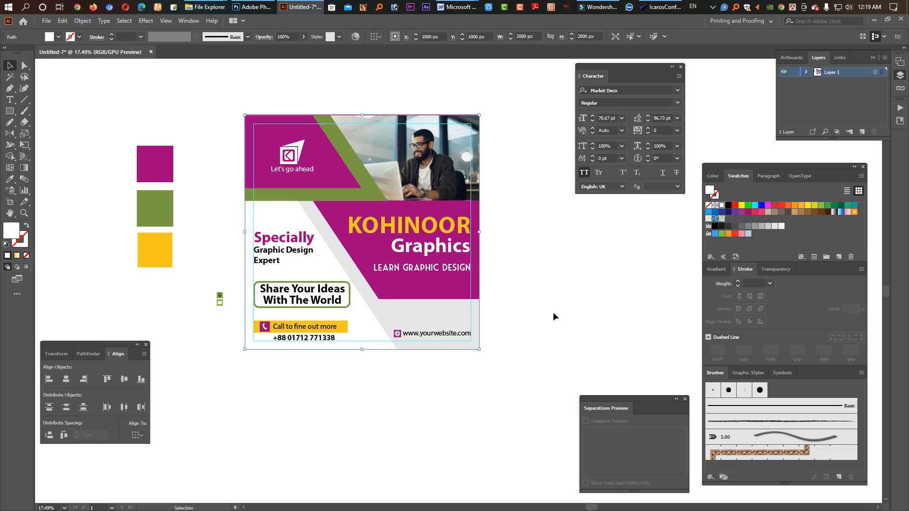
left_click(560, 319)
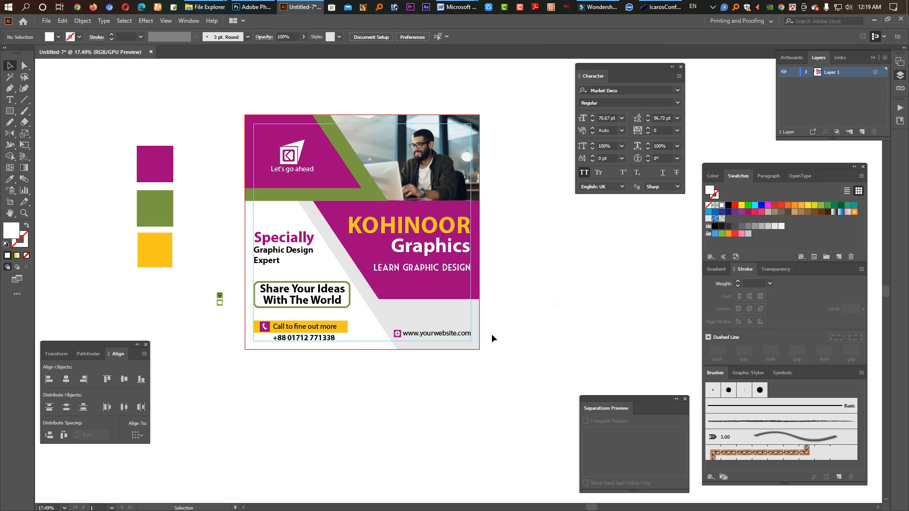
Step: Scale the rounded frame and its "Share Your Ideas With The World" text down to the width of the yellow call bar
left_click(348, 305)
left_click(340, 302, "shift")
left_click_drag(350, 295, 348, 311)
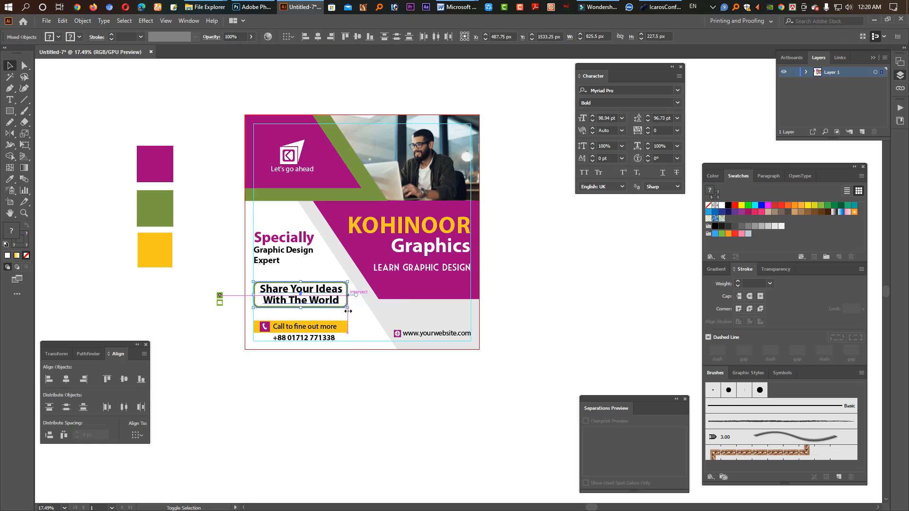
left_click(360, 383)
Step: Set the stroke weight of the green rounded frame to 7 pt
left_click(347, 303)
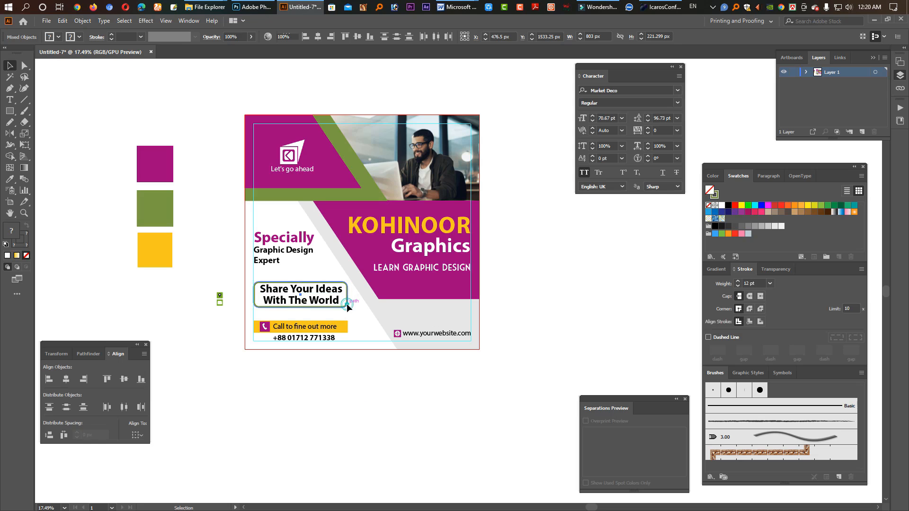
left_click(715, 194)
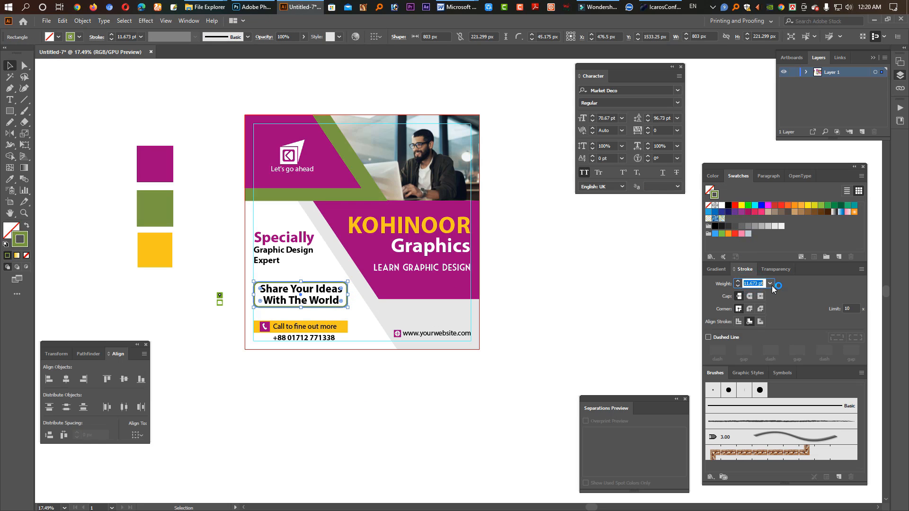
left_click(445, 410)
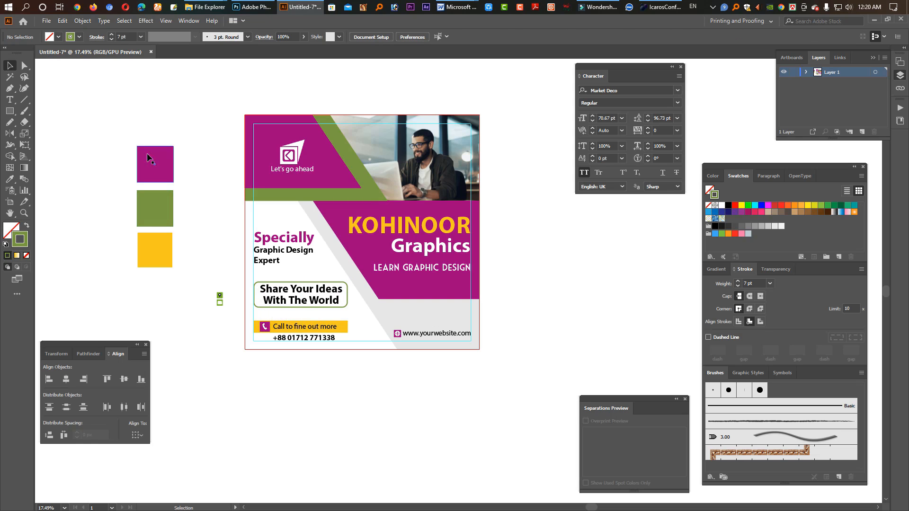
Step: Replace the yellow colour square beside the artboard with a copy of the green one, coloured with the call bar's yellow using the Eyedropper
left_click_drag(151, 234, 164, 275)
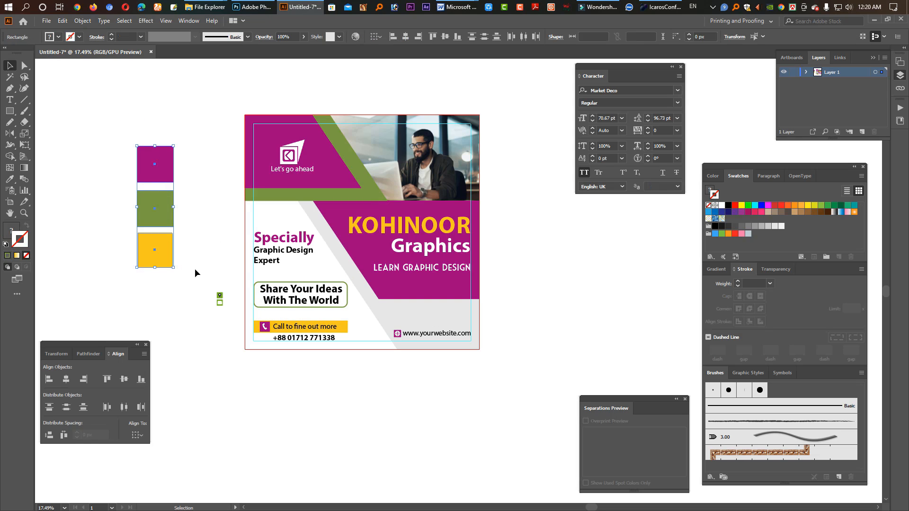
left_click(185, 272)
left_click(158, 250)
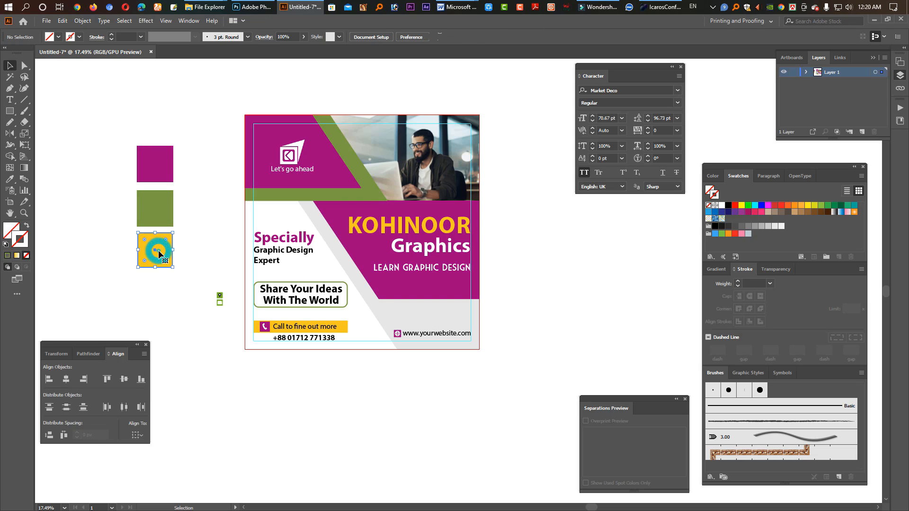
key("Delete")
left_click_drag(156, 215, 158, 255)
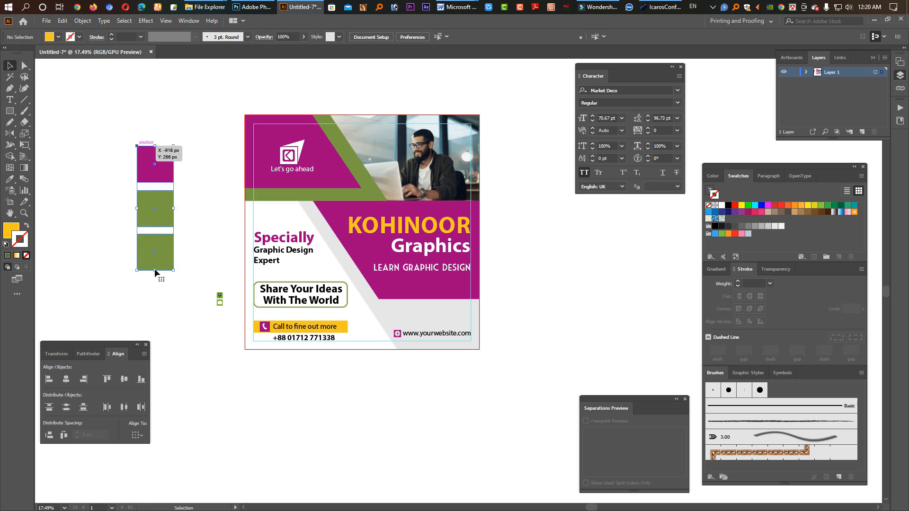
left_click(10, 180)
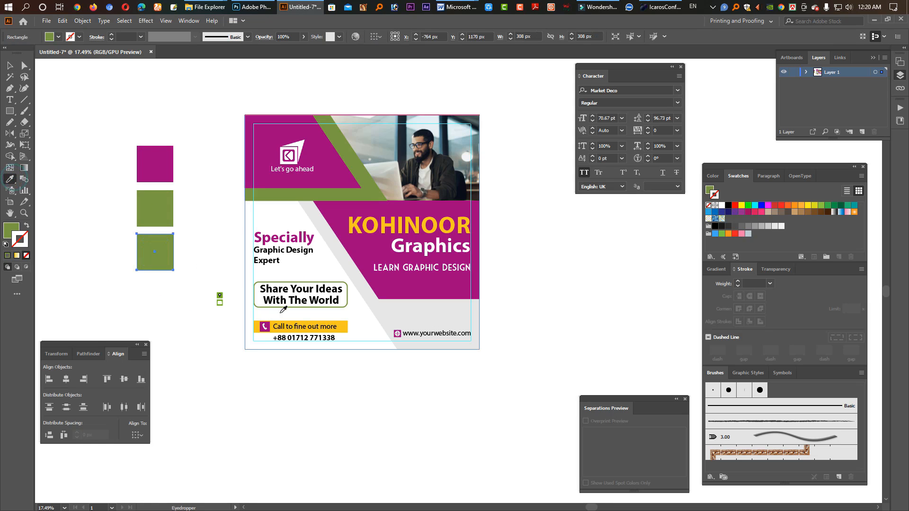
left_click(341, 328)
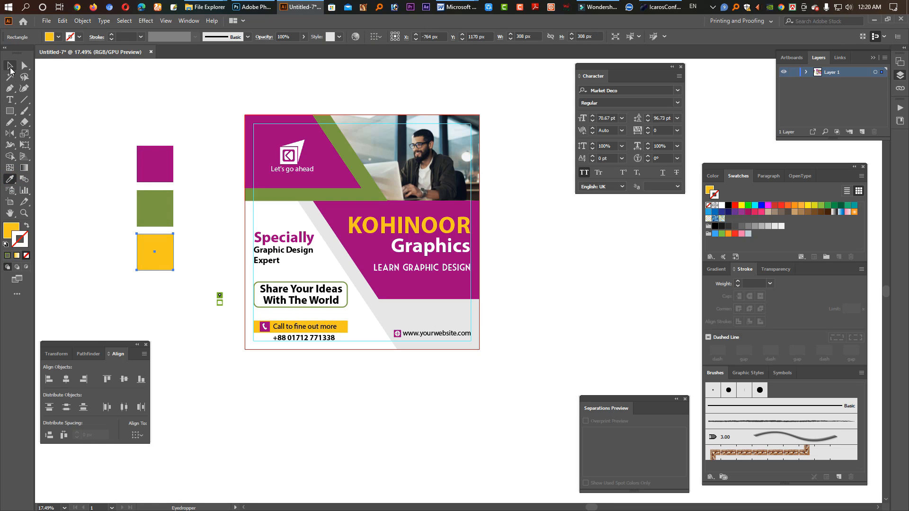
left_click(10, 65)
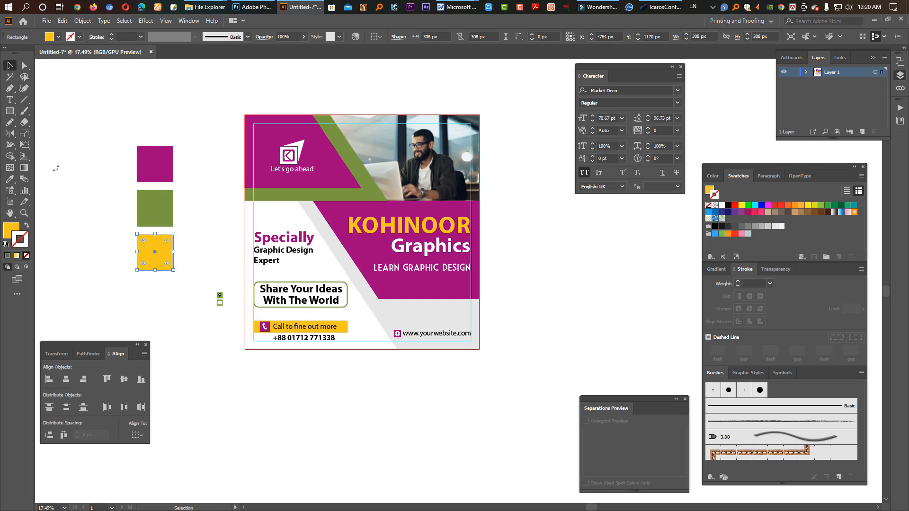
Step: Copy the yellow colour square directly below itself and fill the copy with the lightest grey swatch, without a stroke
left_click_drag(160, 248, 160, 291)
left_click(10, 180)
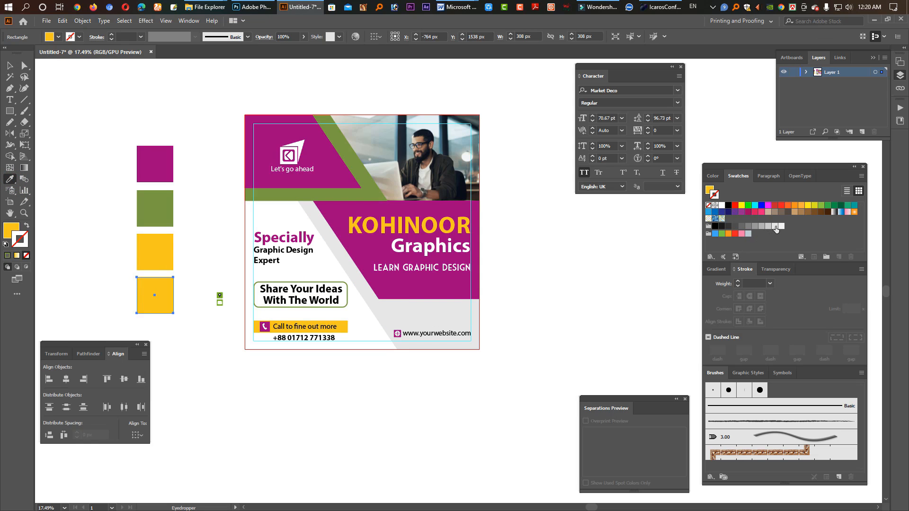
left_click(780, 227)
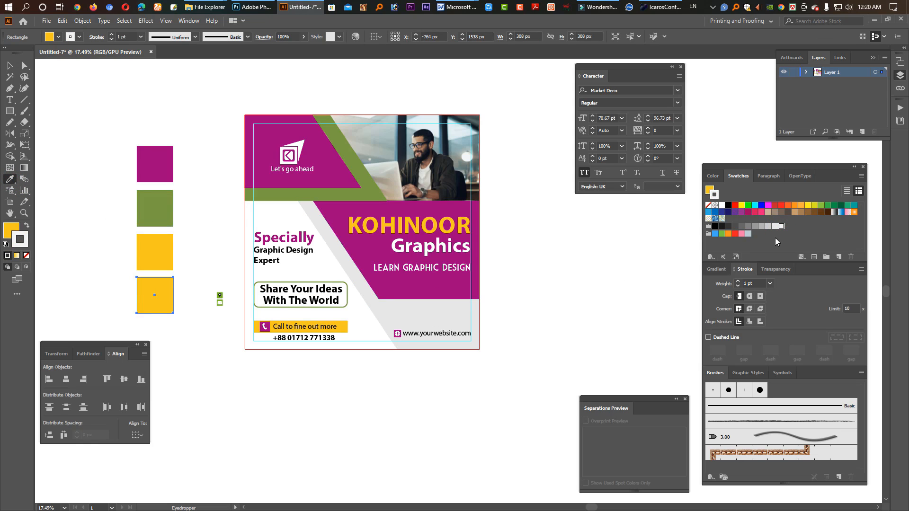
left_click(26, 256)
left_click(14, 227)
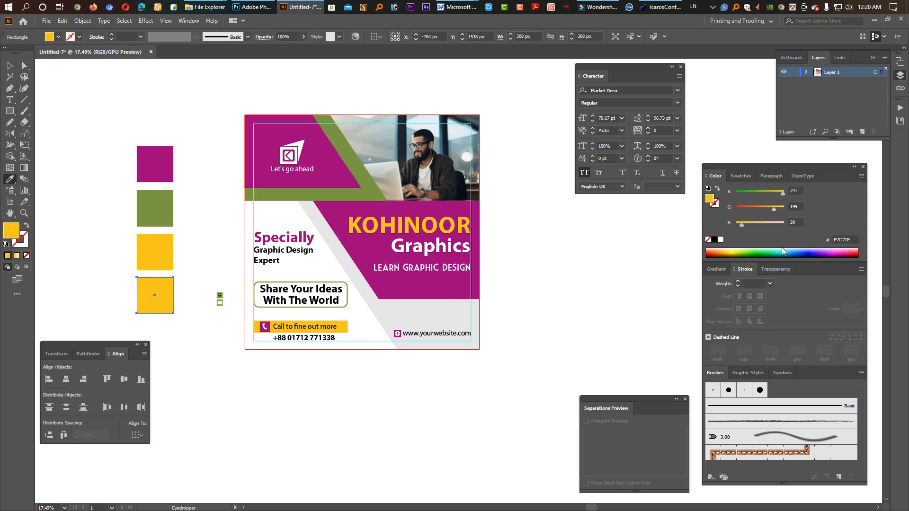
left_click(736, 178)
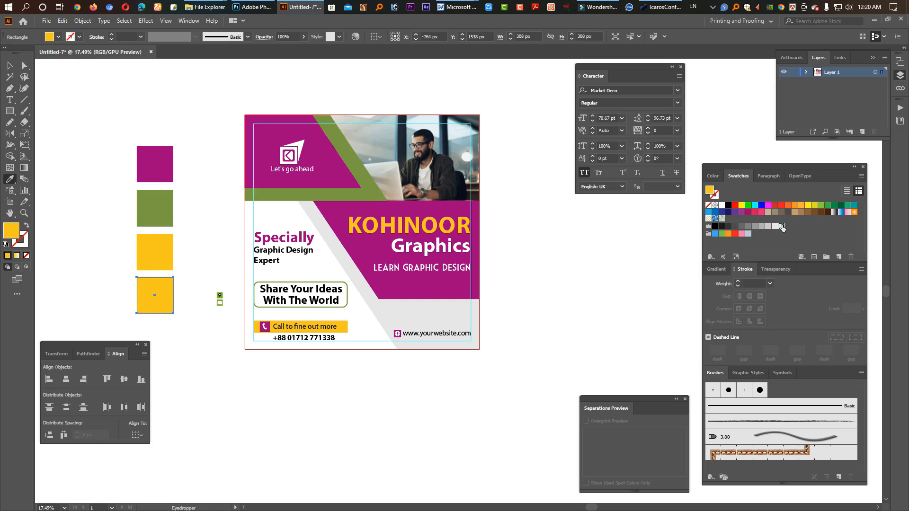
left_click(782, 226)
Step: Distribute the four colour squares evenly in the vertical direction and group them
key("v")
left_click_drag(131, 119, 179, 313)
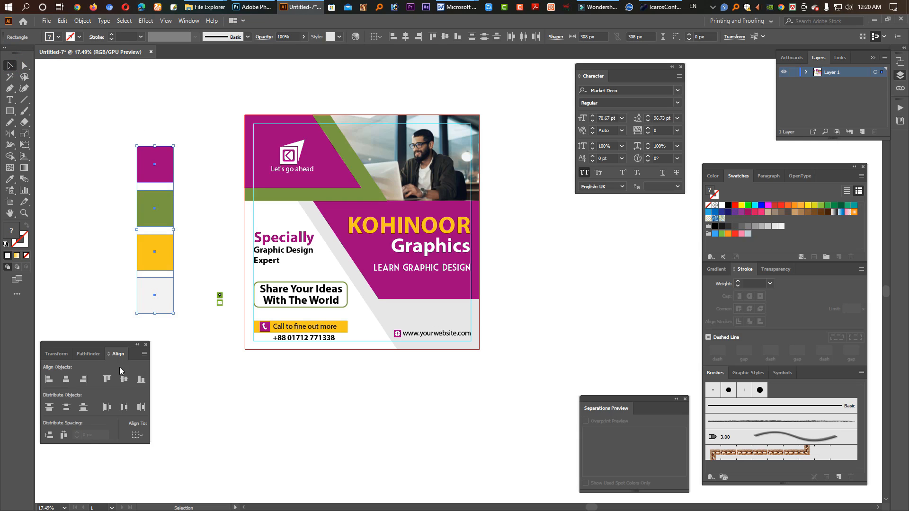
left_click(84, 411)
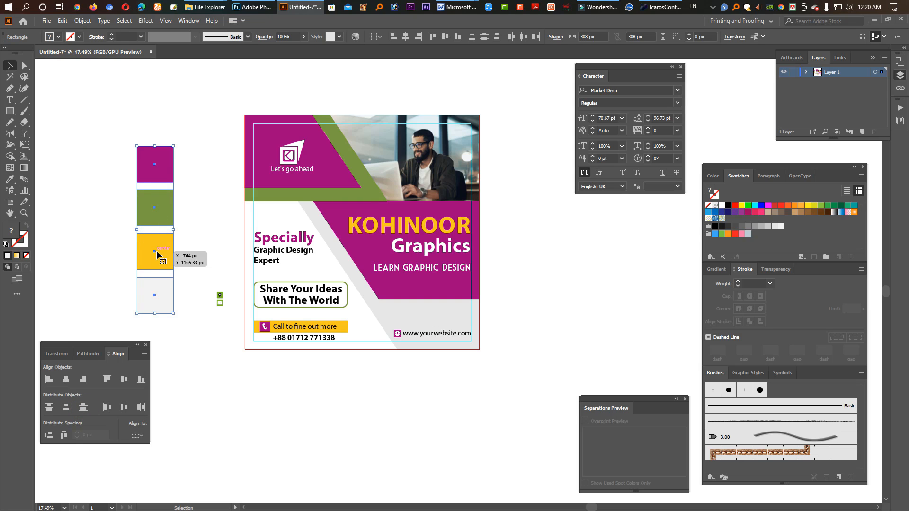
key("ctrl+g")
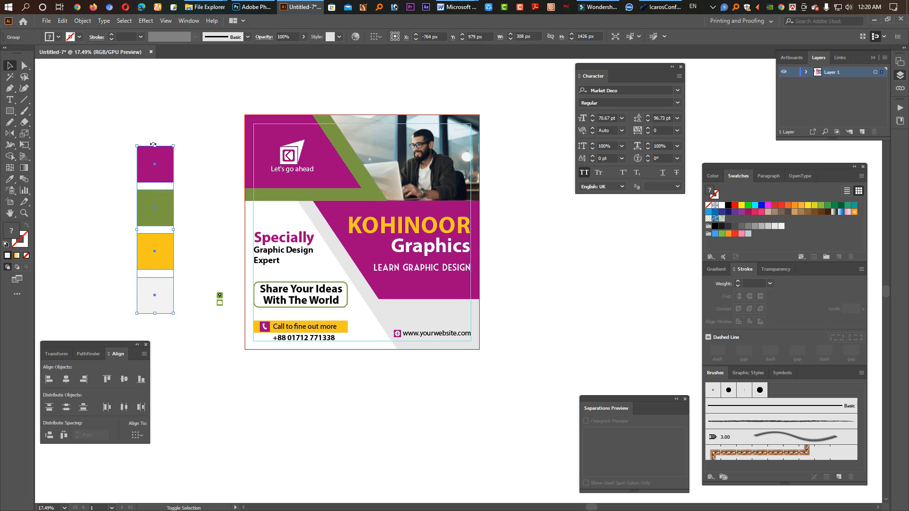
Step: Turn the squares into a horizontal row about 147.5 px wide above the website address at the right margin, and ungroup them
left_click_drag(156, 149, 488, 323)
scroll(427, 317, "up", 4)
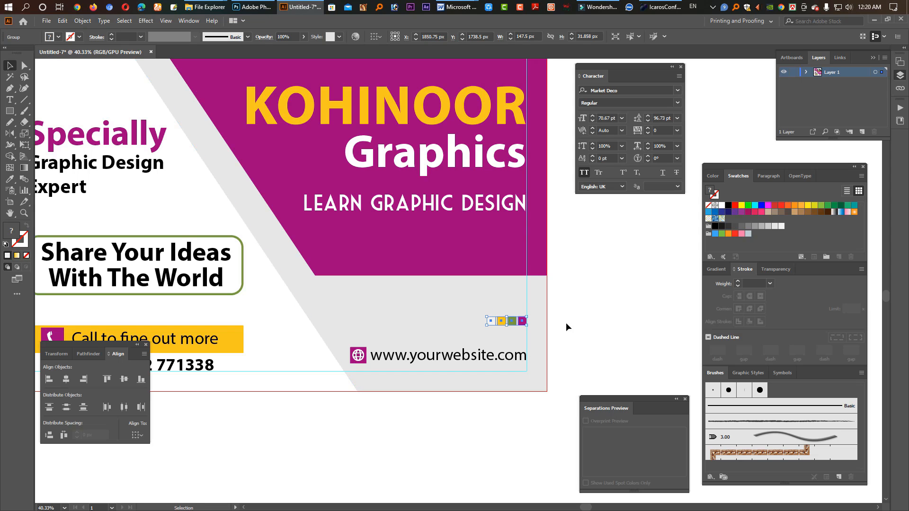
left_click(491, 323)
key("ctrl+shift+g")
left_click(595, 331)
Step: Move the light grey square further left and distribute the four small squares evenly in the horizontal direction
left_click_drag(487, 322, 469, 327)
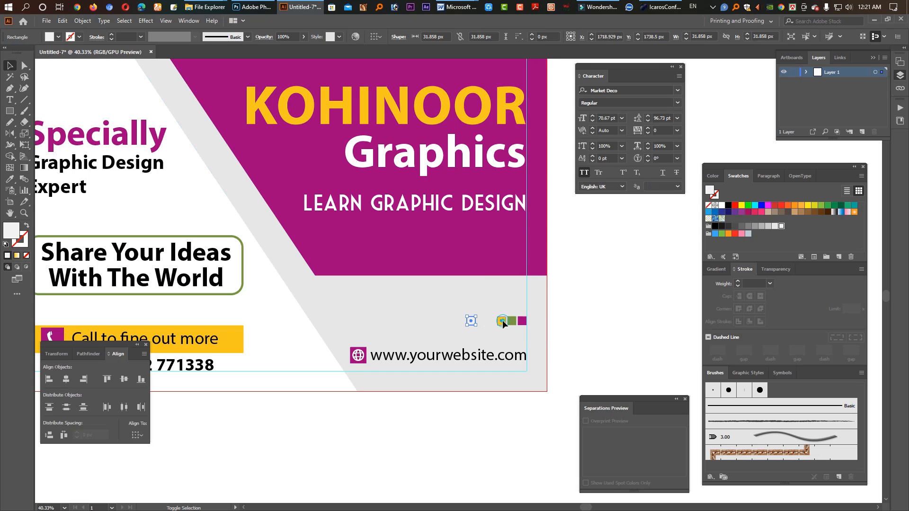
left_click(503, 322, "shift")
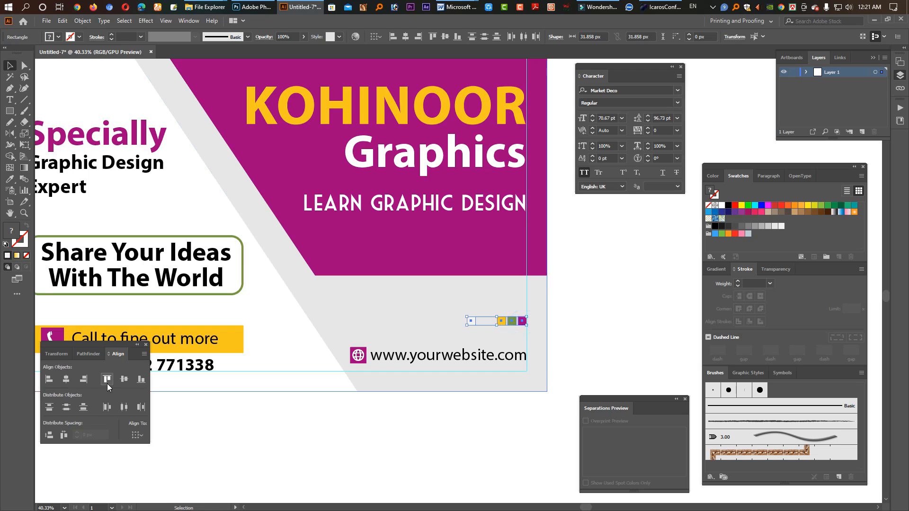
left_click(125, 408)
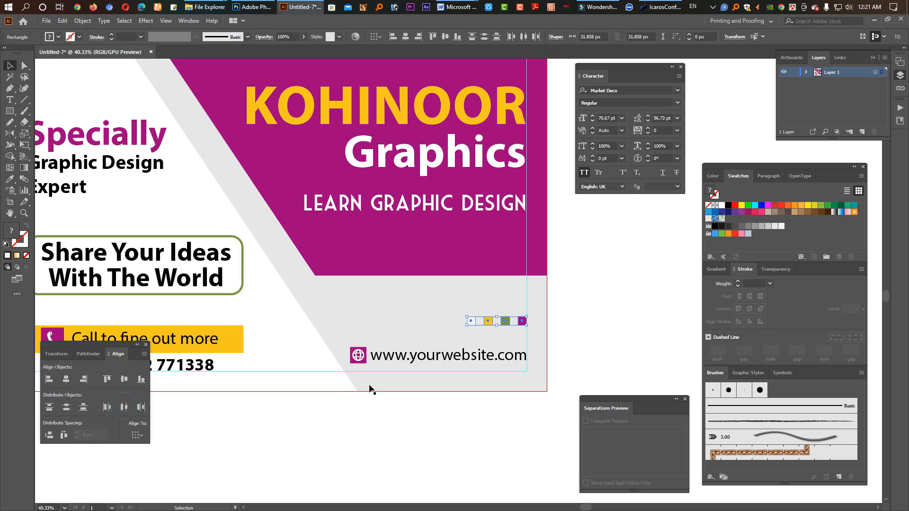
left_click(593, 331)
Step: Copy the row of four small squares to the left margin guide just above "Specially"
scroll(563, 333, "down", 3)
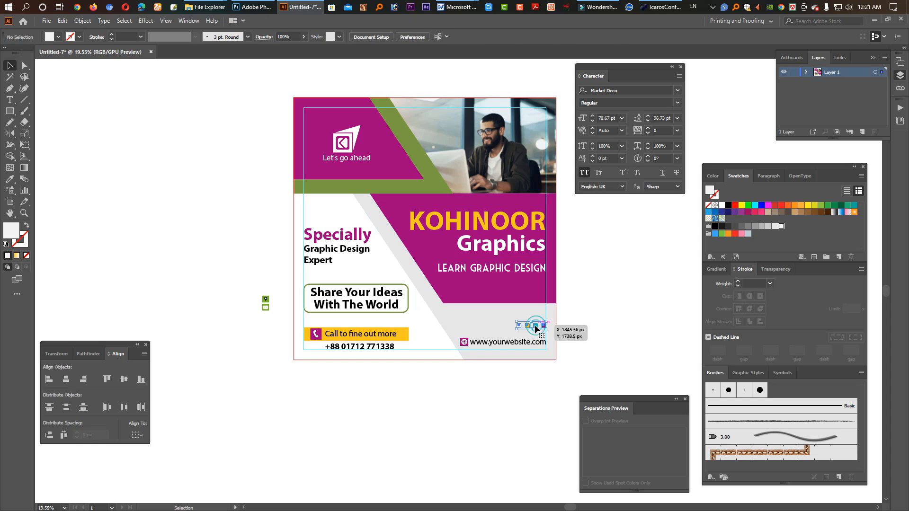
left_click_drag(536, 326, 325, 214)
left_click_drag(317, 217, 315, 214)
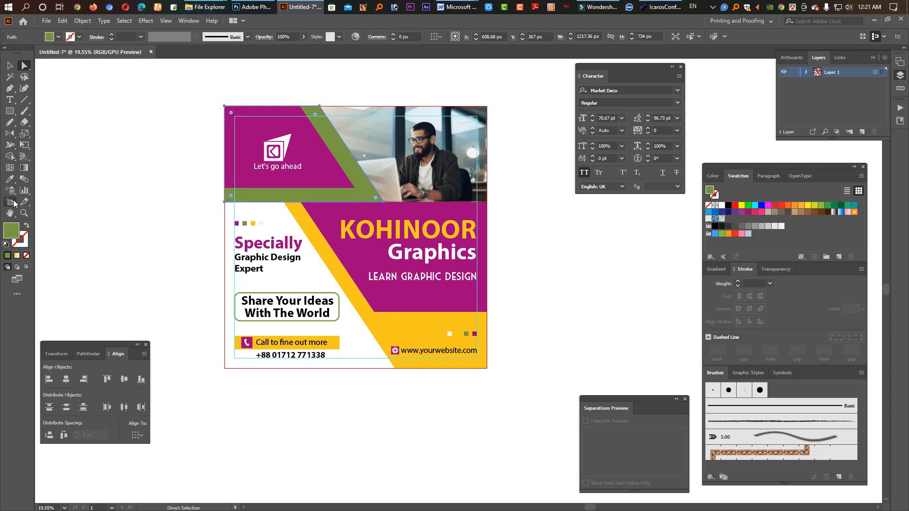
Step: Recolour the green shape behind the magenta logo area with the yellow of the lower diagonal shape using the Eyedropper
left_click(9, 180)
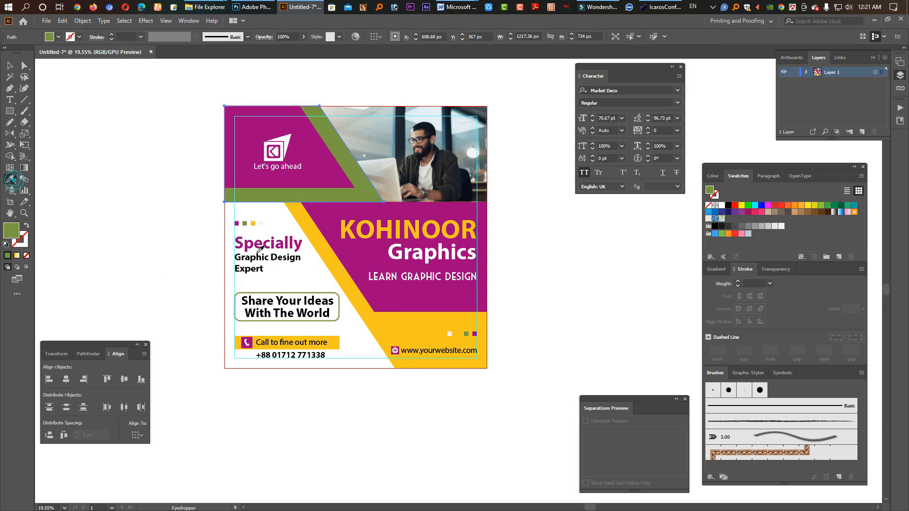
left_click(380, 317)
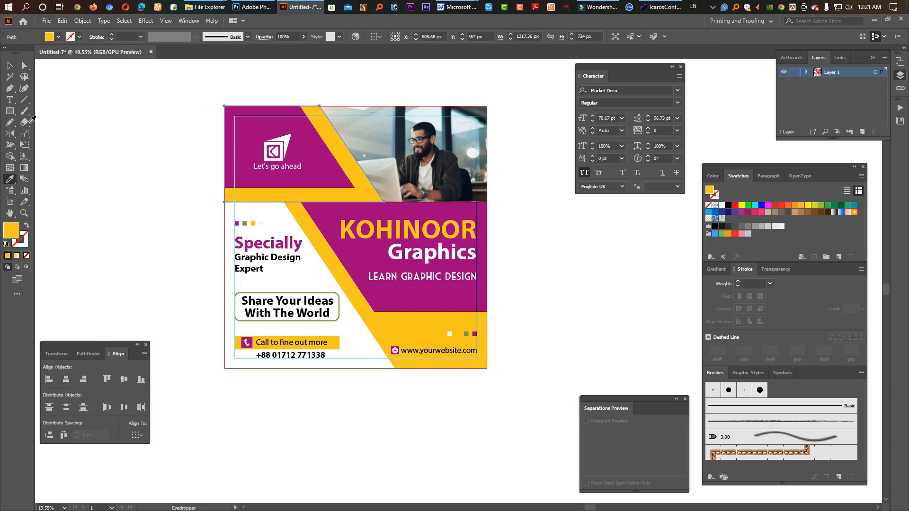
left_click(10, 65)
left_click(365, 393)
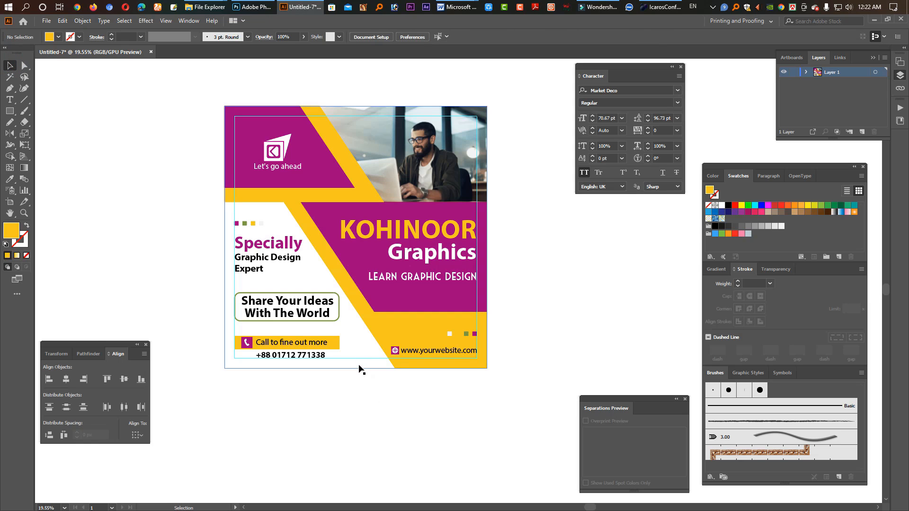
Step: Fill the artboard's background rectangle with the lightest grey swatch
left_click(351, 363)
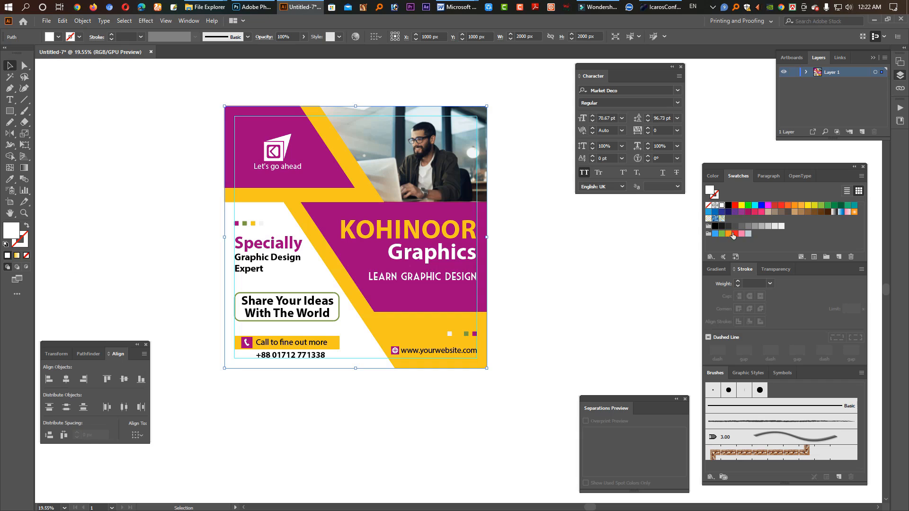
left_click(782, 227)
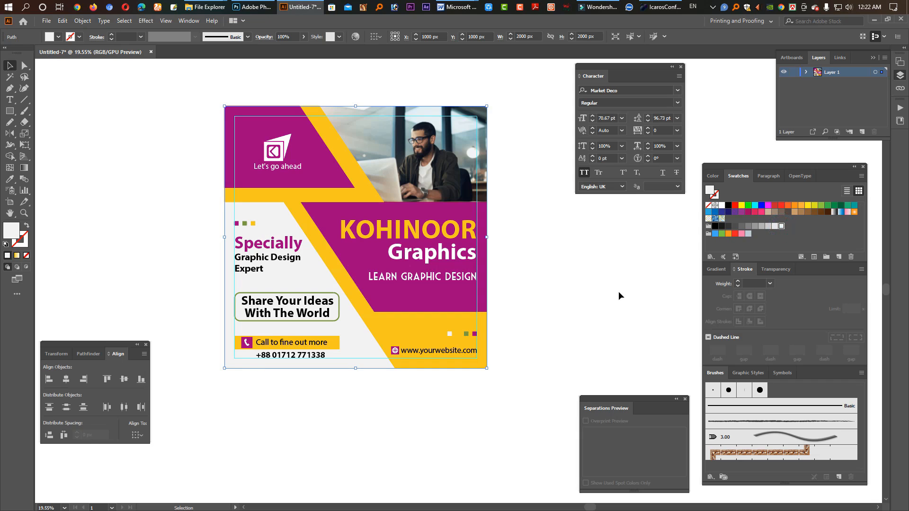
left_click(615, 292)
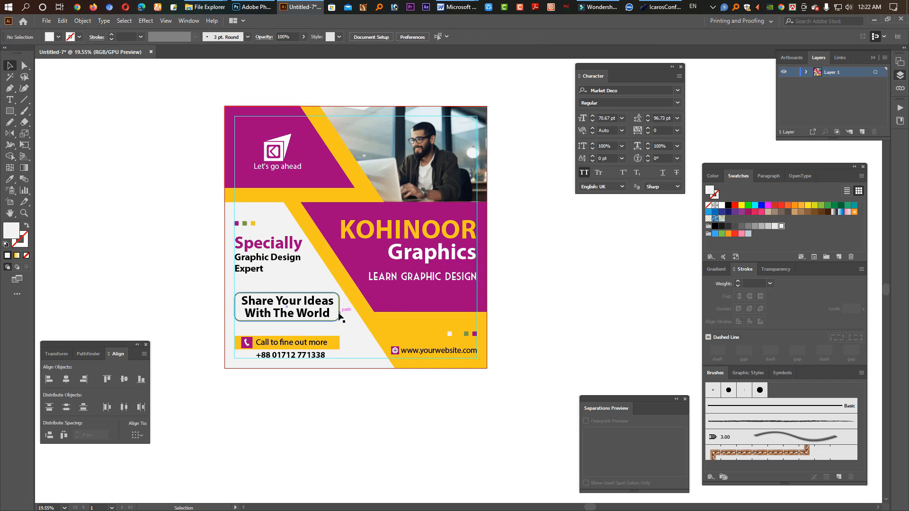
Step: Fill the rounded frame with white and bring the "Share Your Ideas With The World" text to the front
left_click(339, 313)
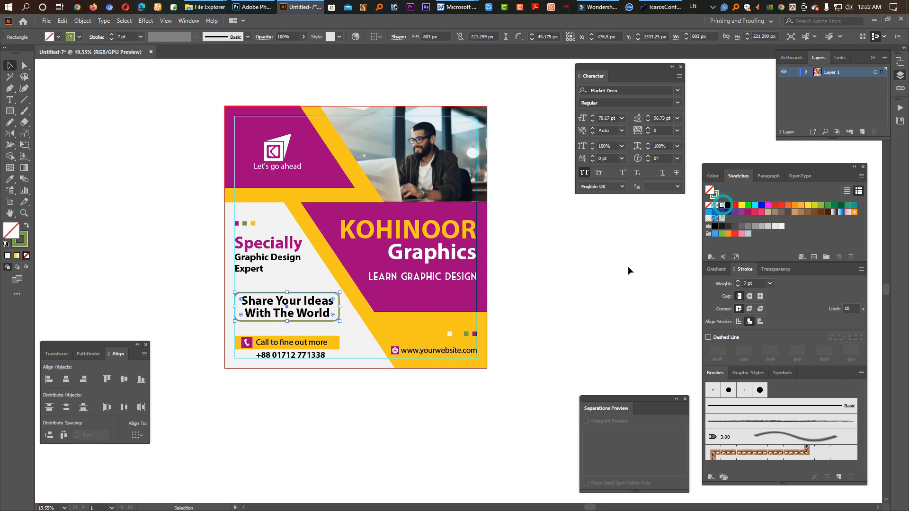
left_click(602, 286)
left_click(292, 308)
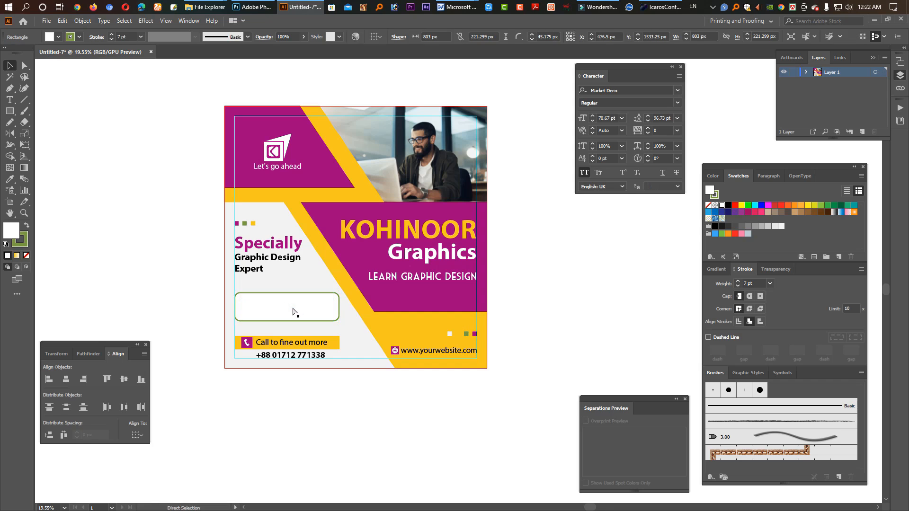
left_click(293, 311)
key("ctrl+shift+bracketright")
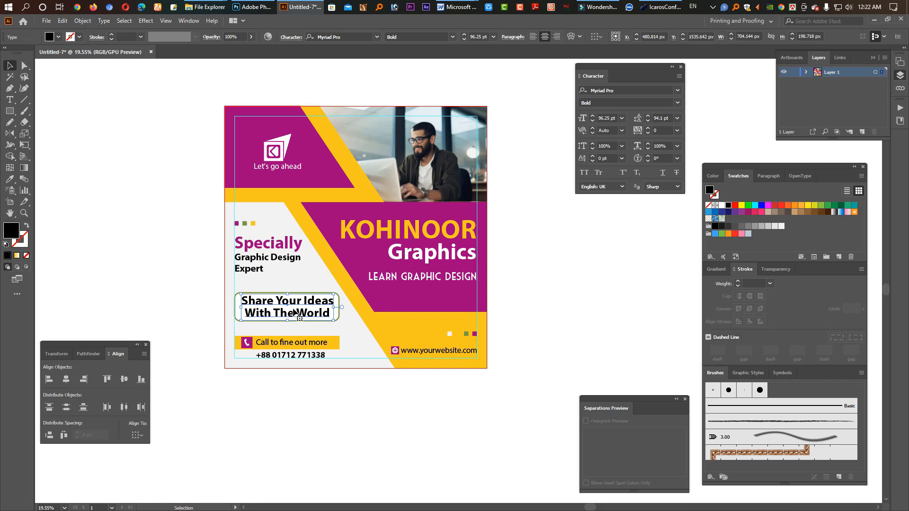
left_click(372, 435)
left_click(373, 435)
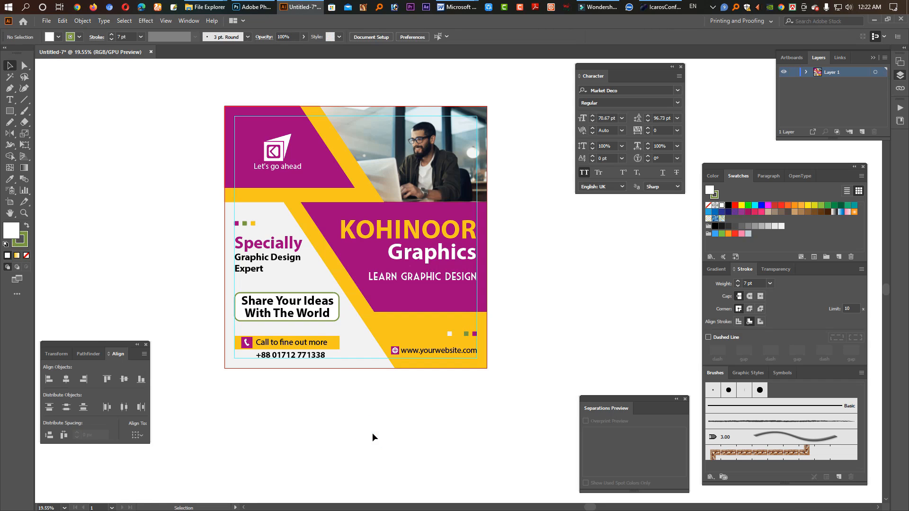